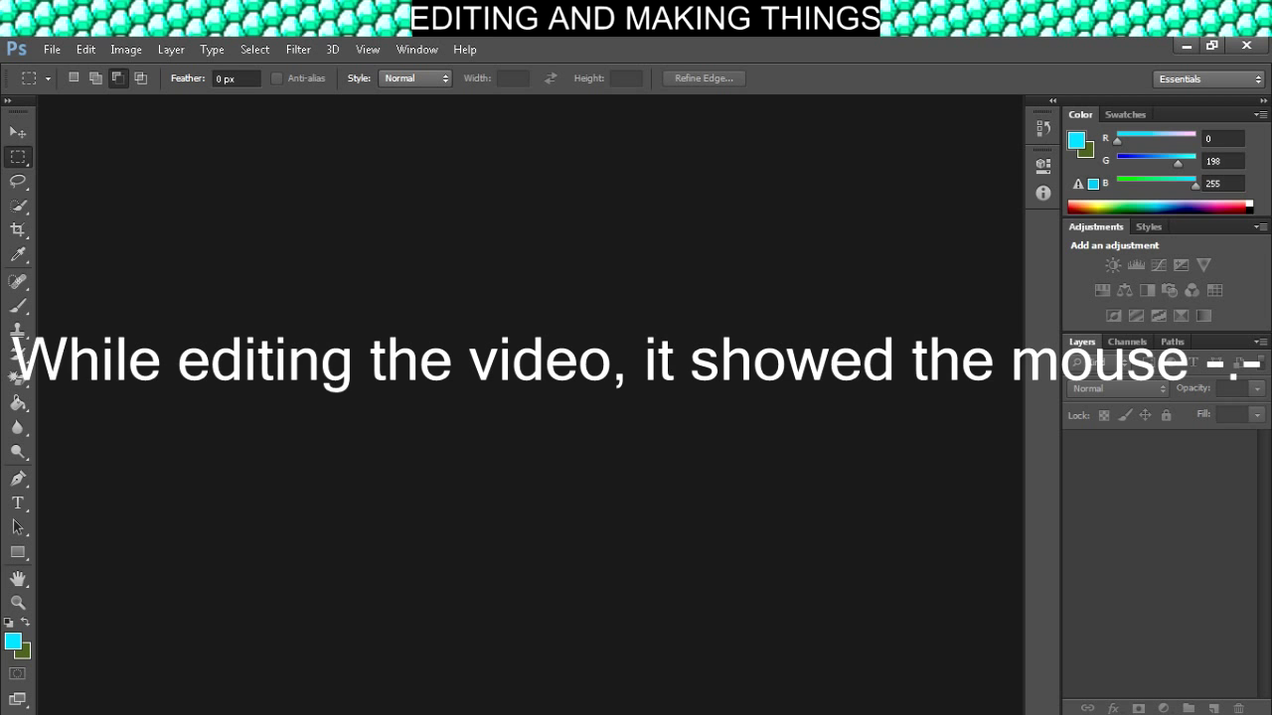
key(alt+Tab)
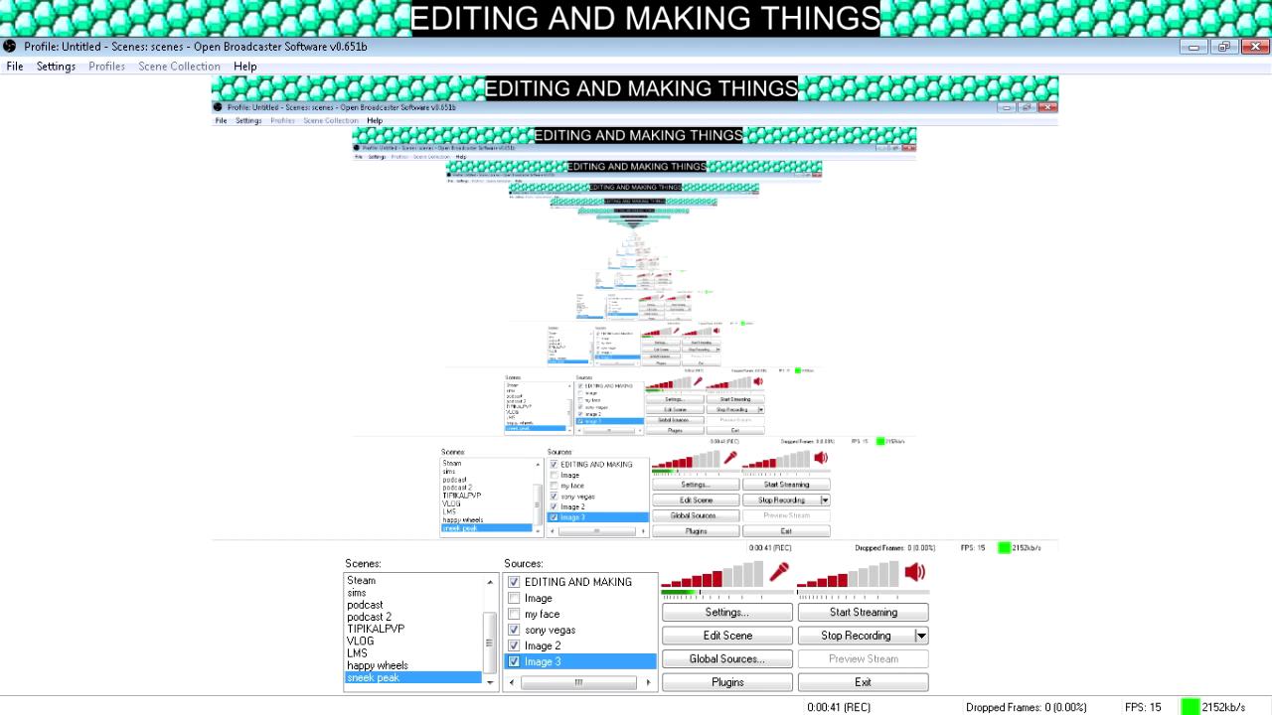
key(alt+Tab)
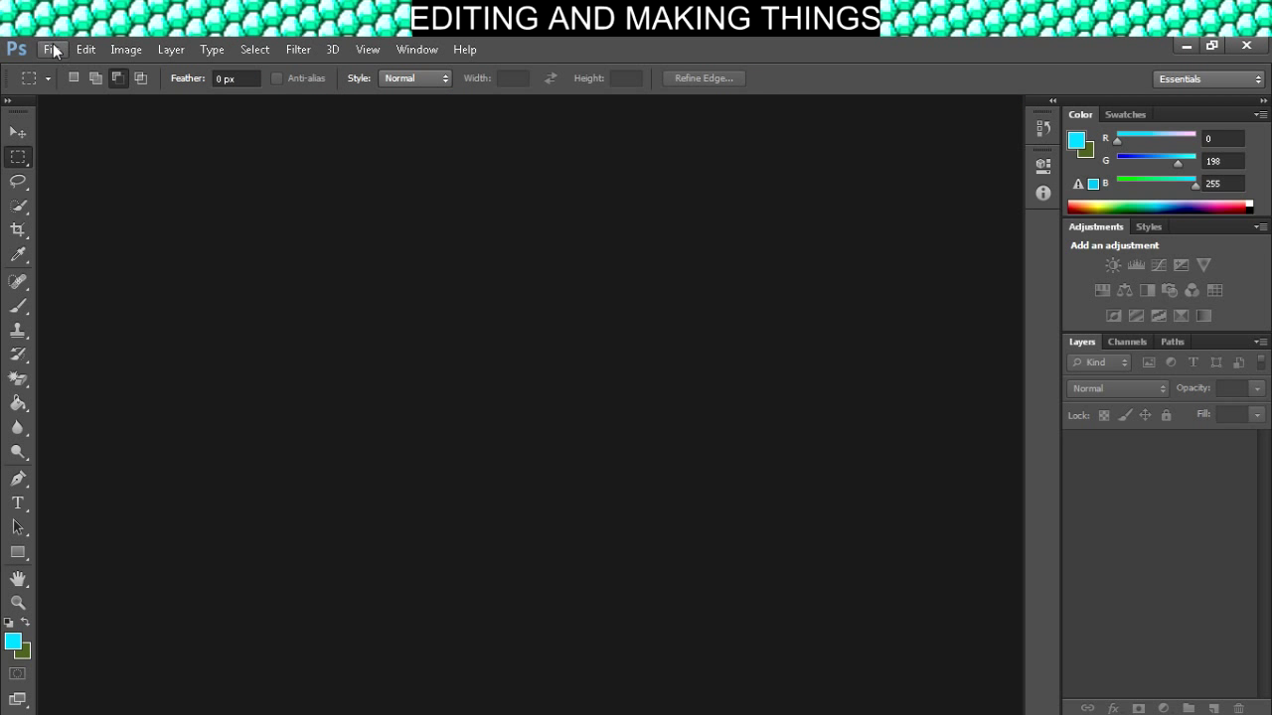
- Create a new 931 by 720 pixel RGB document named MCdiamond with the background color as its contents
click(52, 50)
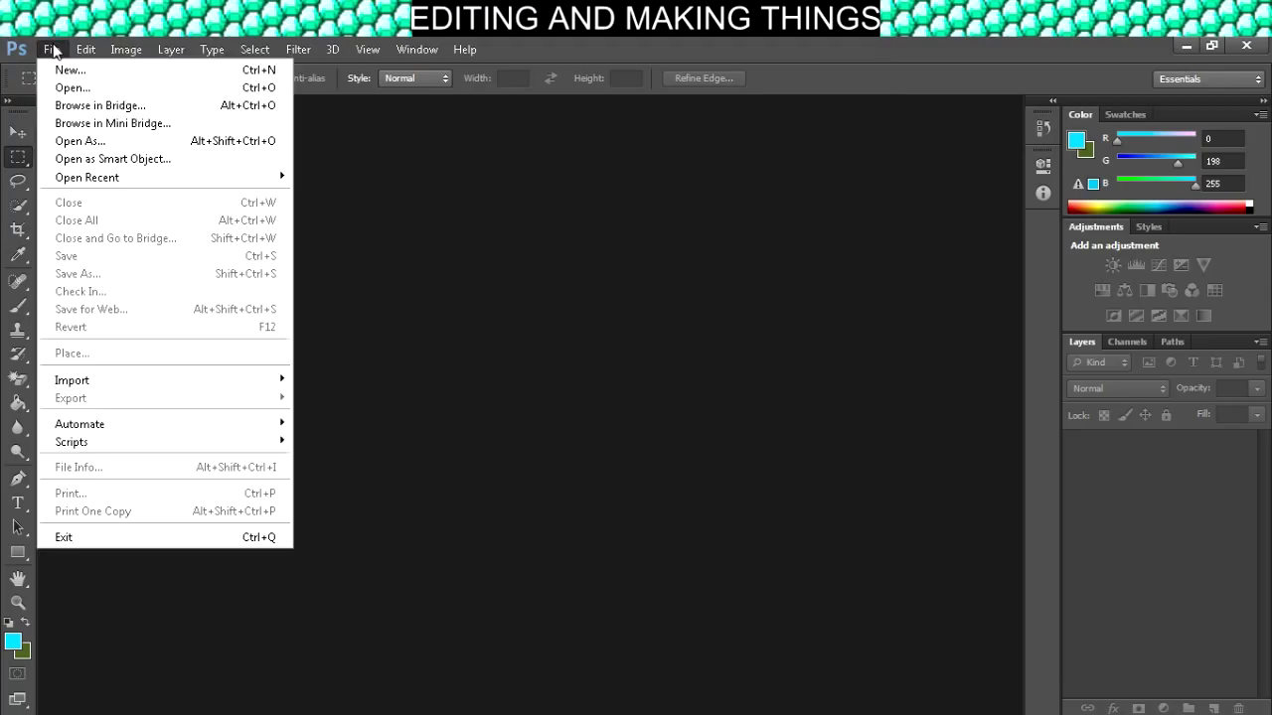
click(56, 69)
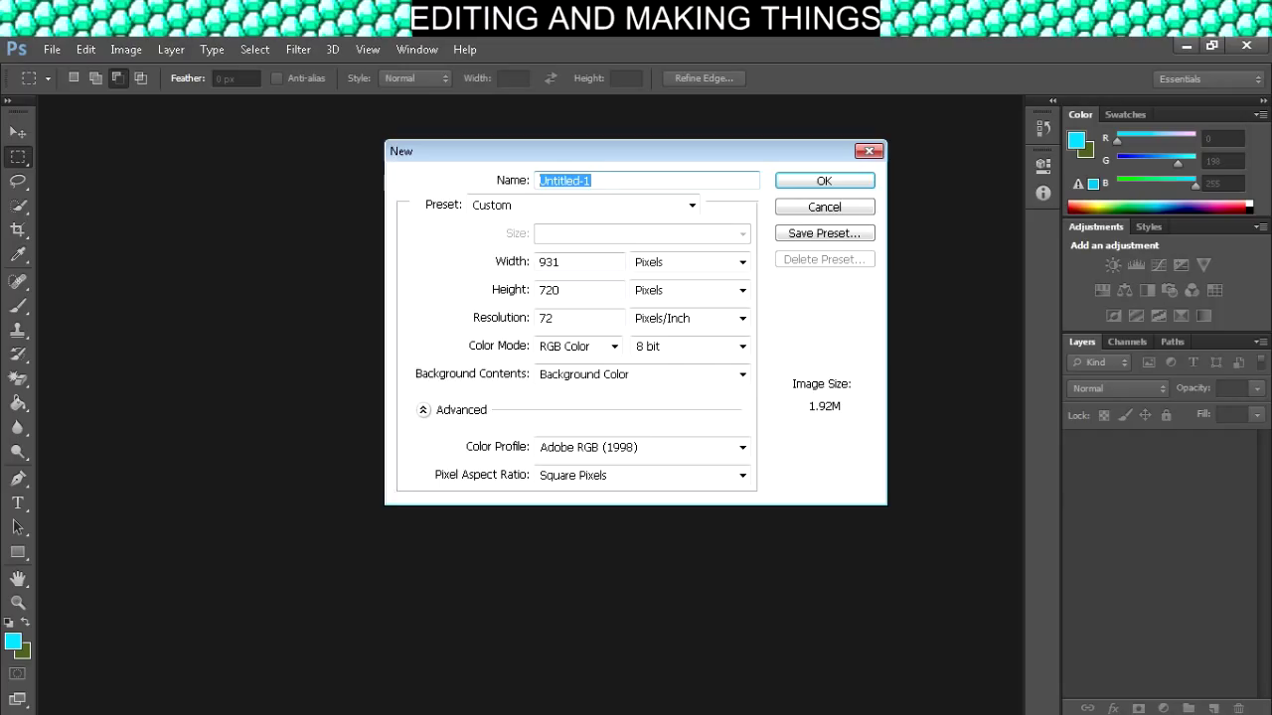
key(BackSpace)
text(MCdiamond)
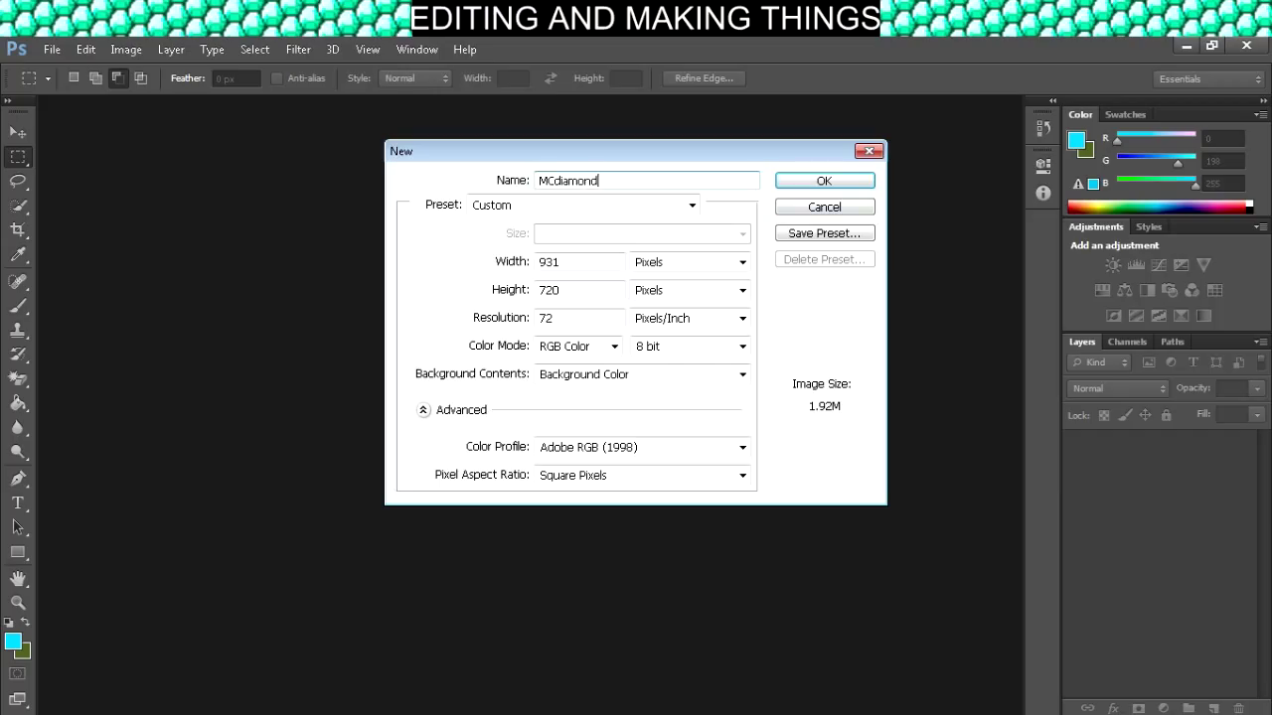
click(864, 180)
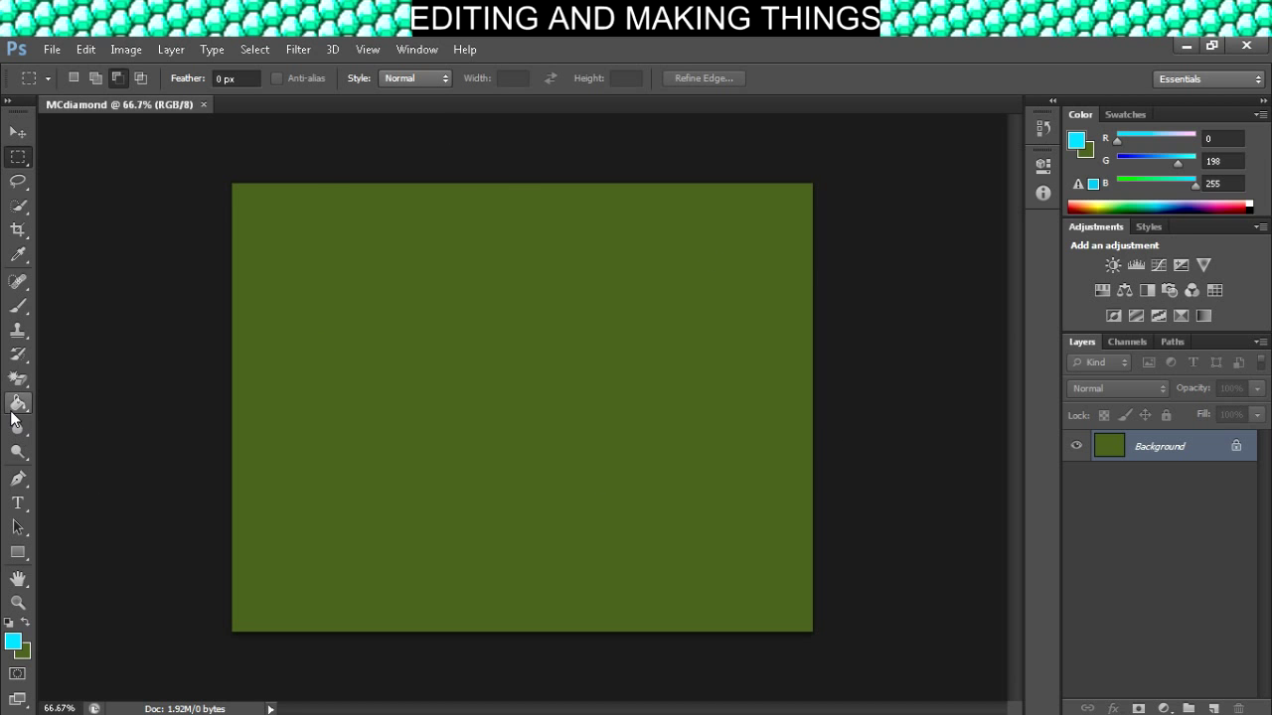
- Fill the green Background layer with the cyan foreground color using the Paint Bucket
click(18, 405)
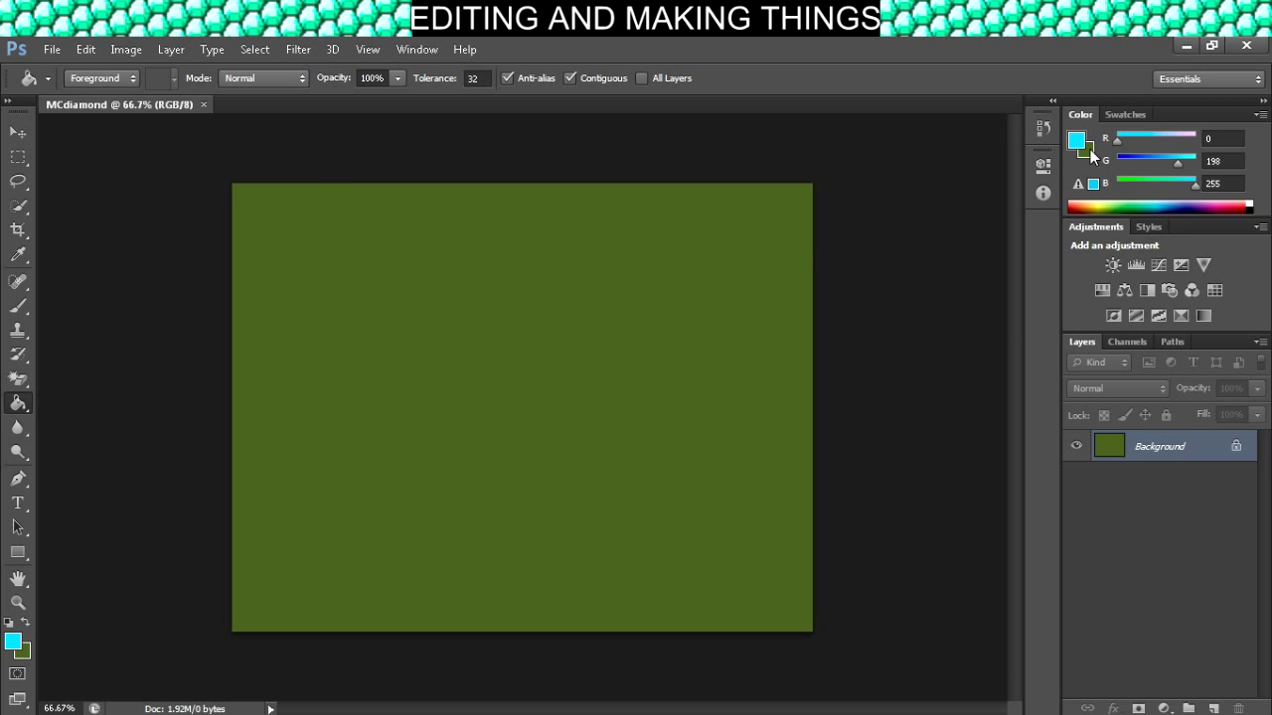
click(540, 321)
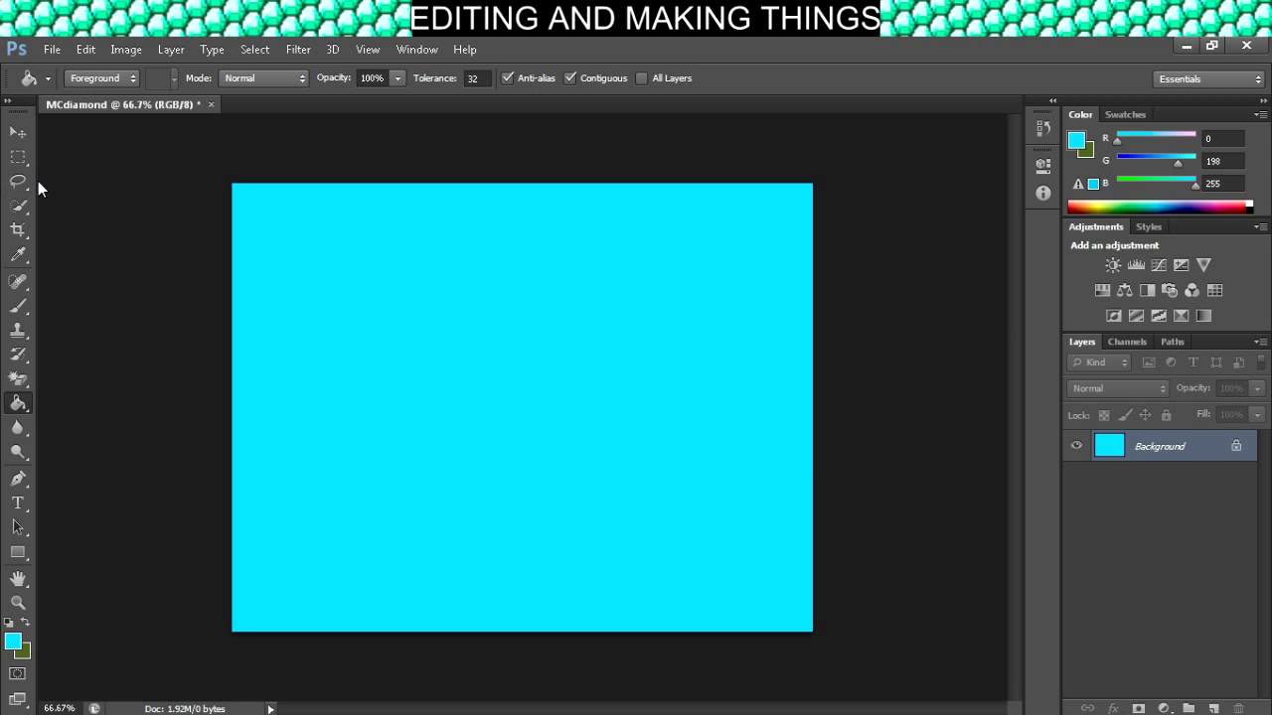
- Erase the canvas to transparency with the Magic Eraser and refill it with the cyan foreground color
click(18, 378)
click(364, 368)
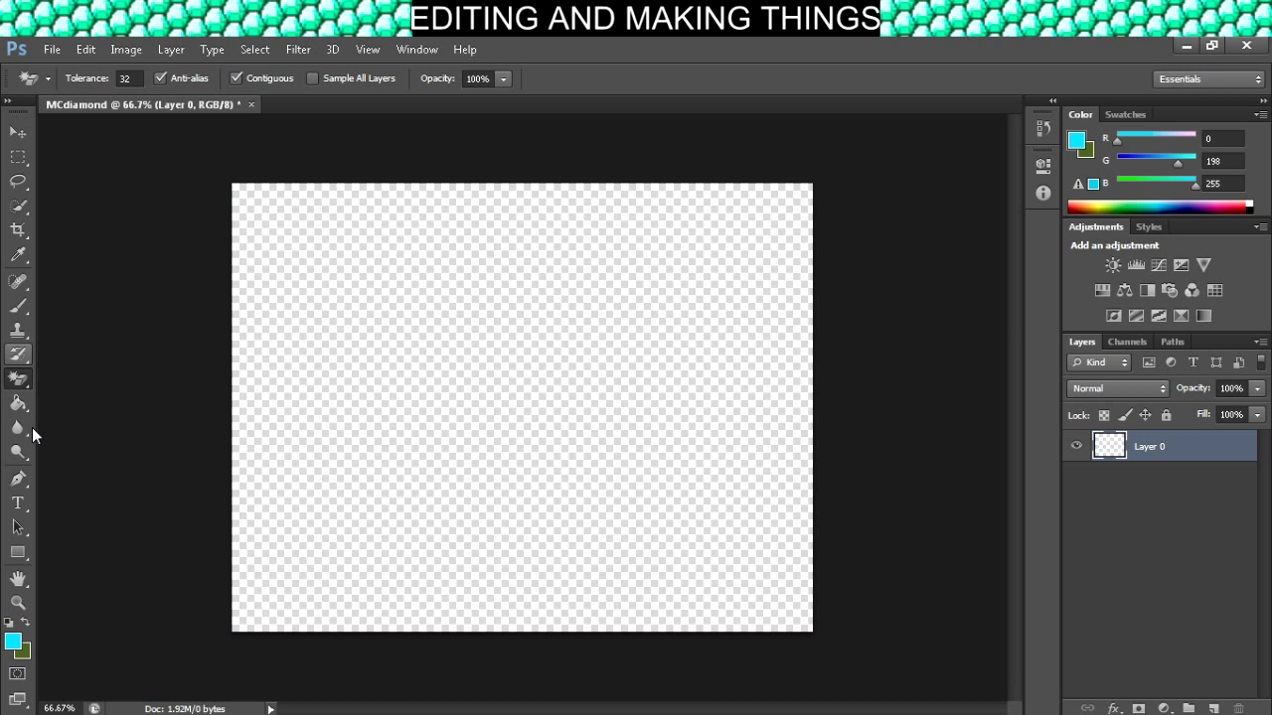
click(18, 402)
click(304, 437)
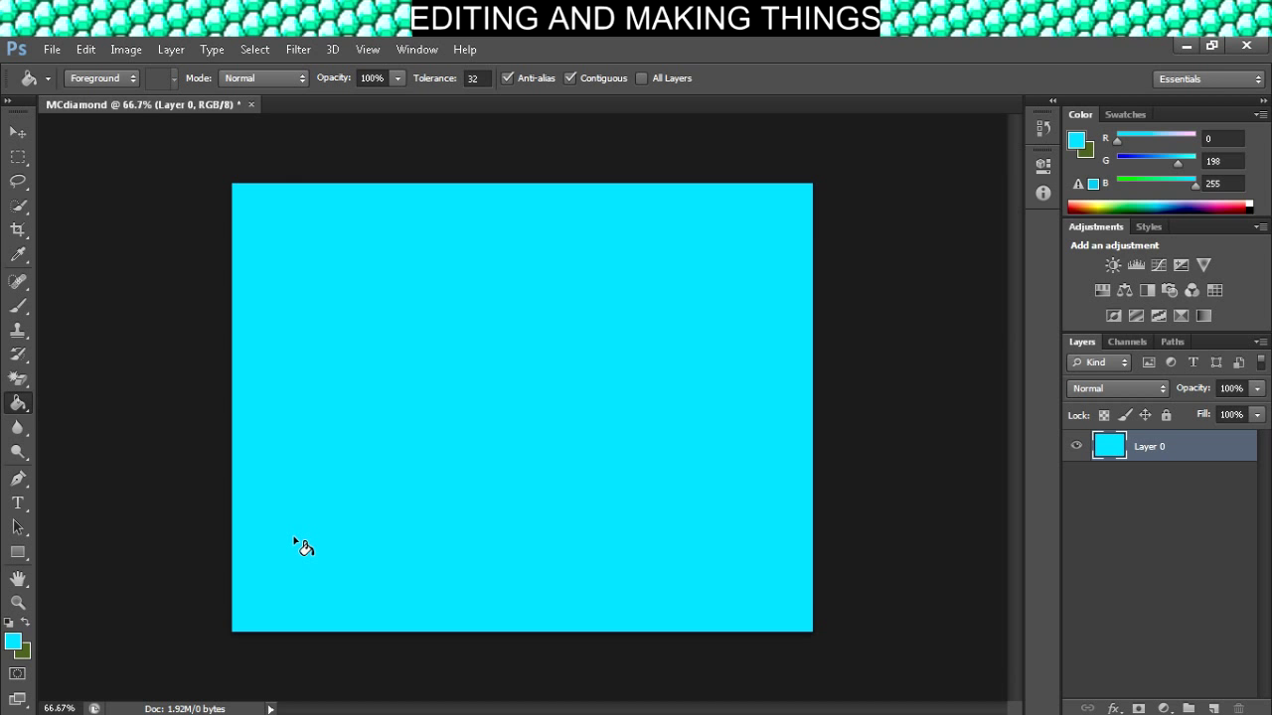
- Place the image diamond_background_by_stormcutie-d6aobga.png from the Desktop into the document
click(53, 51)
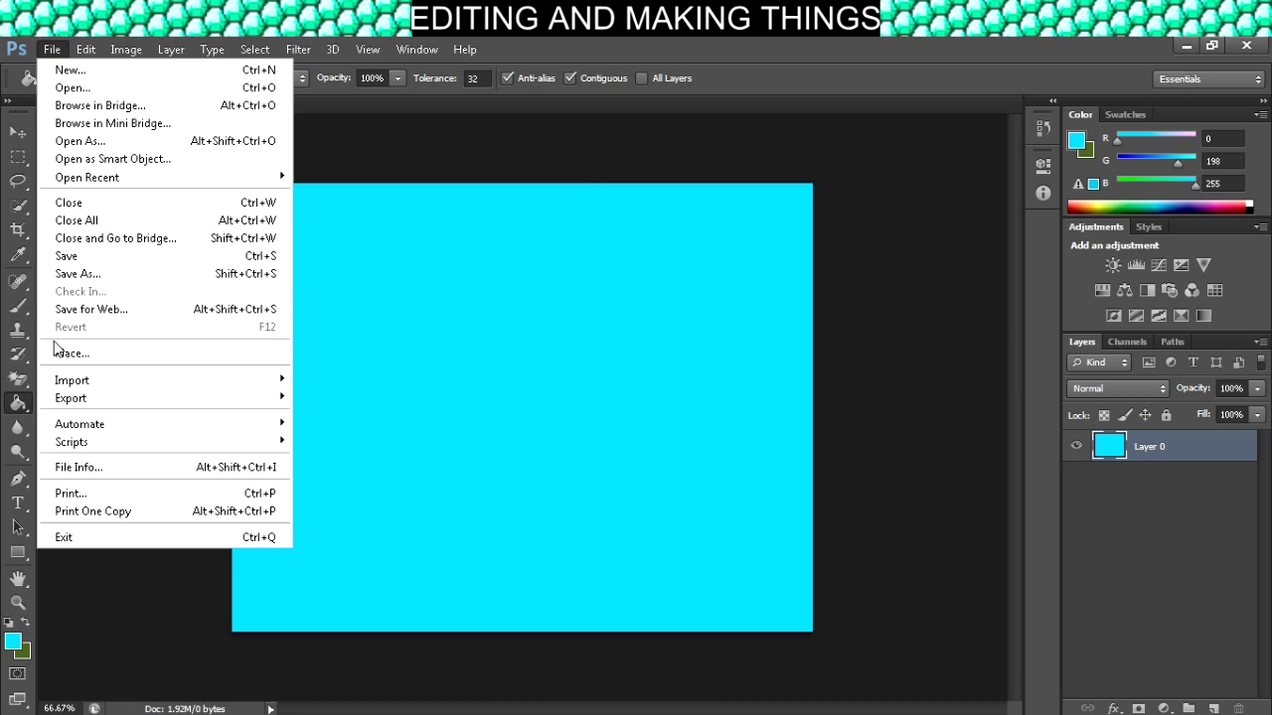
click(1072, 478)
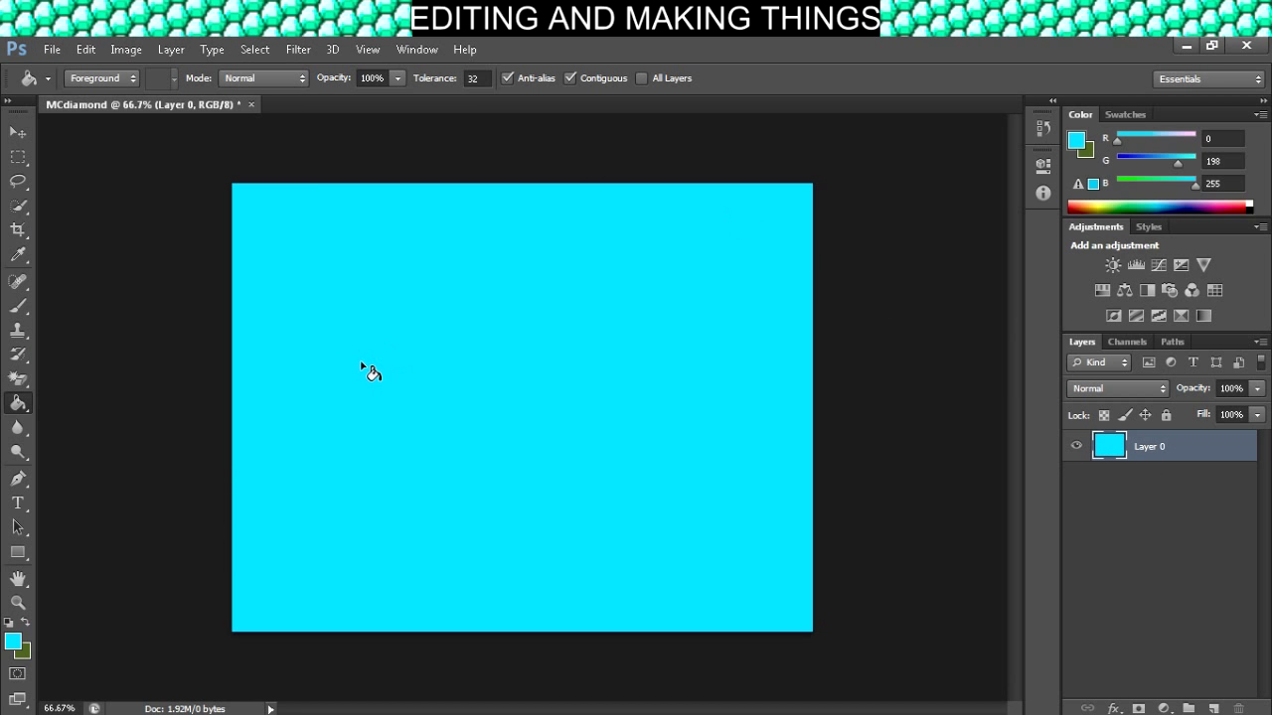
click(50, 51)
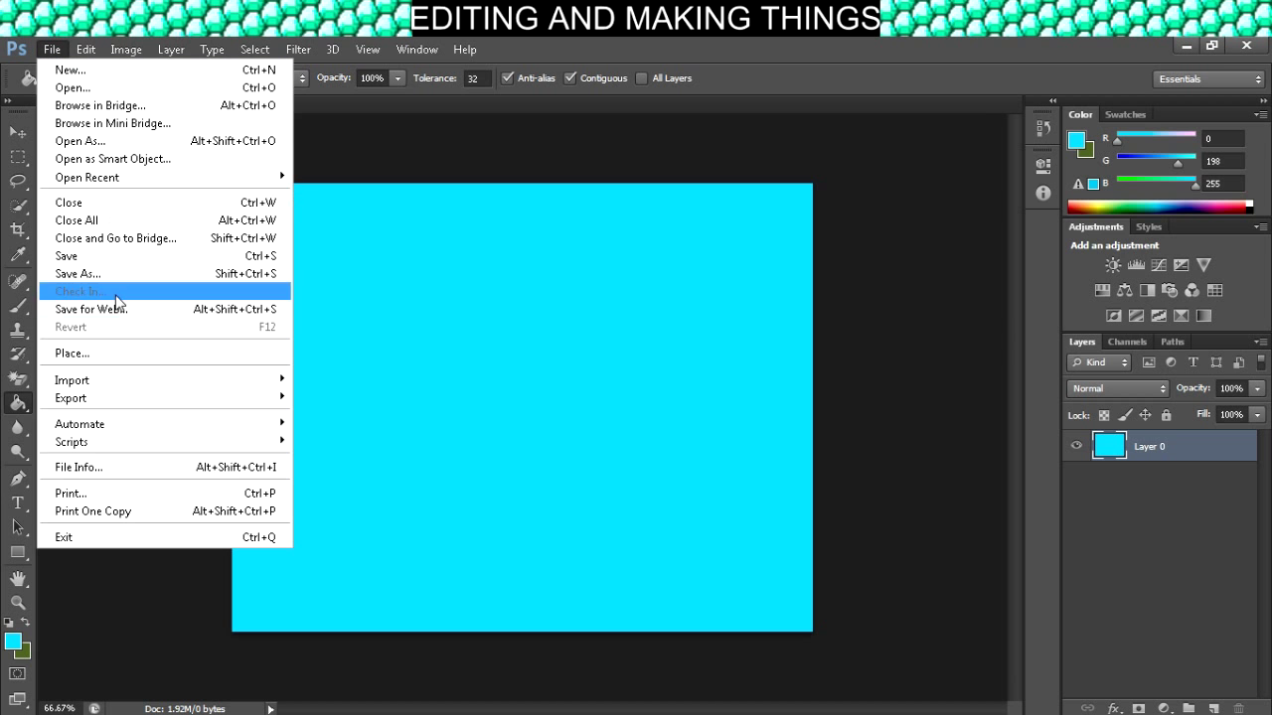
click(117, 355)
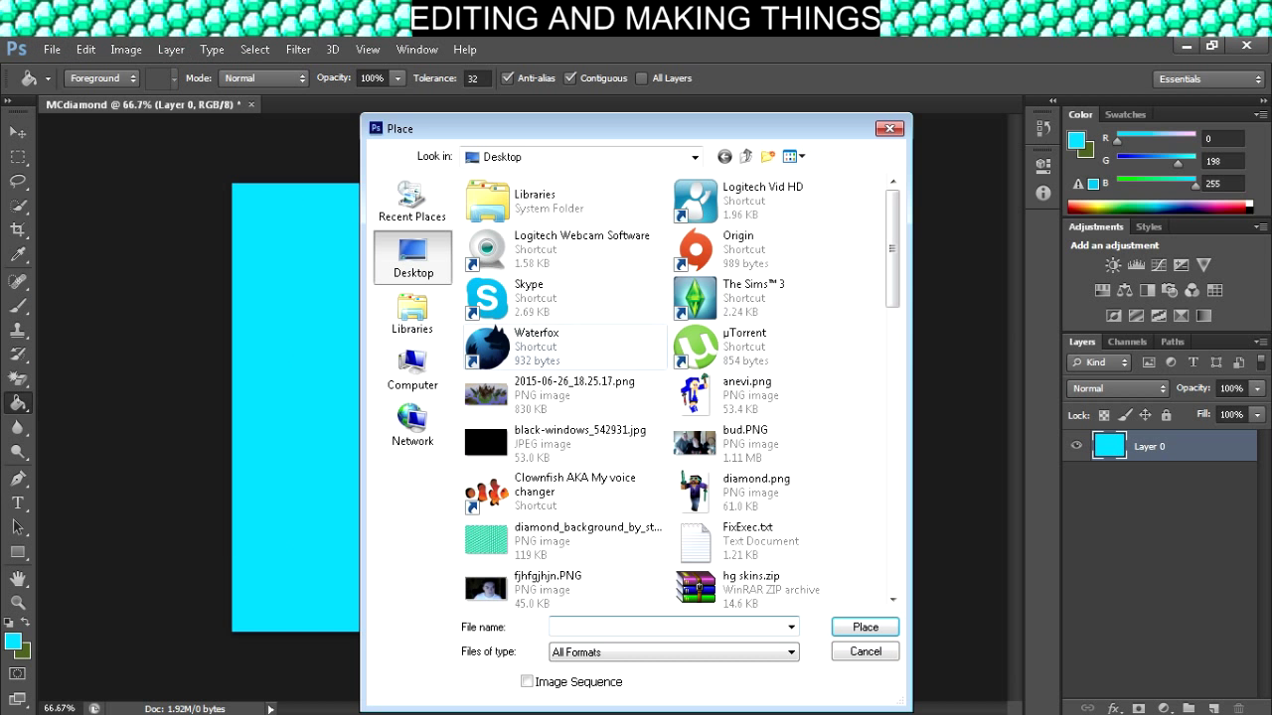
click(563, 537)
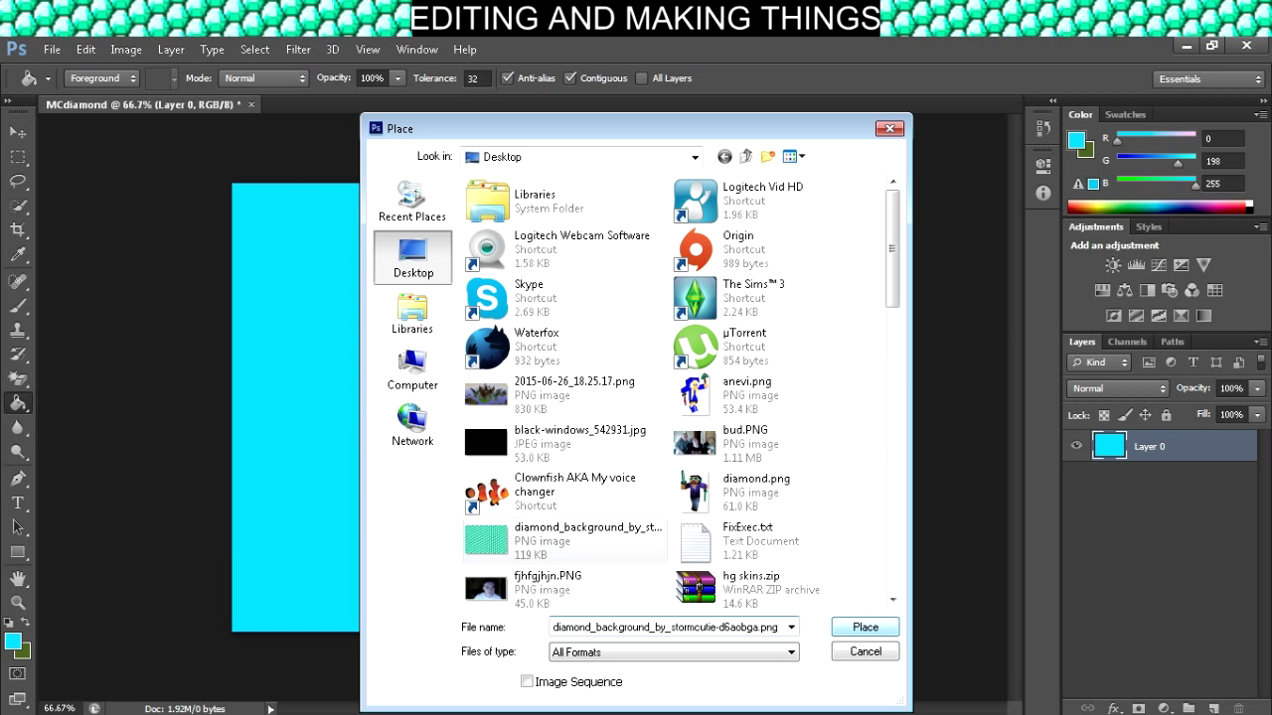
key(Return)
- Stretch the placed diamond background over the whole canvas, about 311% wide and 364% high, commit it, and deselect the layer
drag(576, 418, 378, 256)
drag(417, 305, 812, 632)
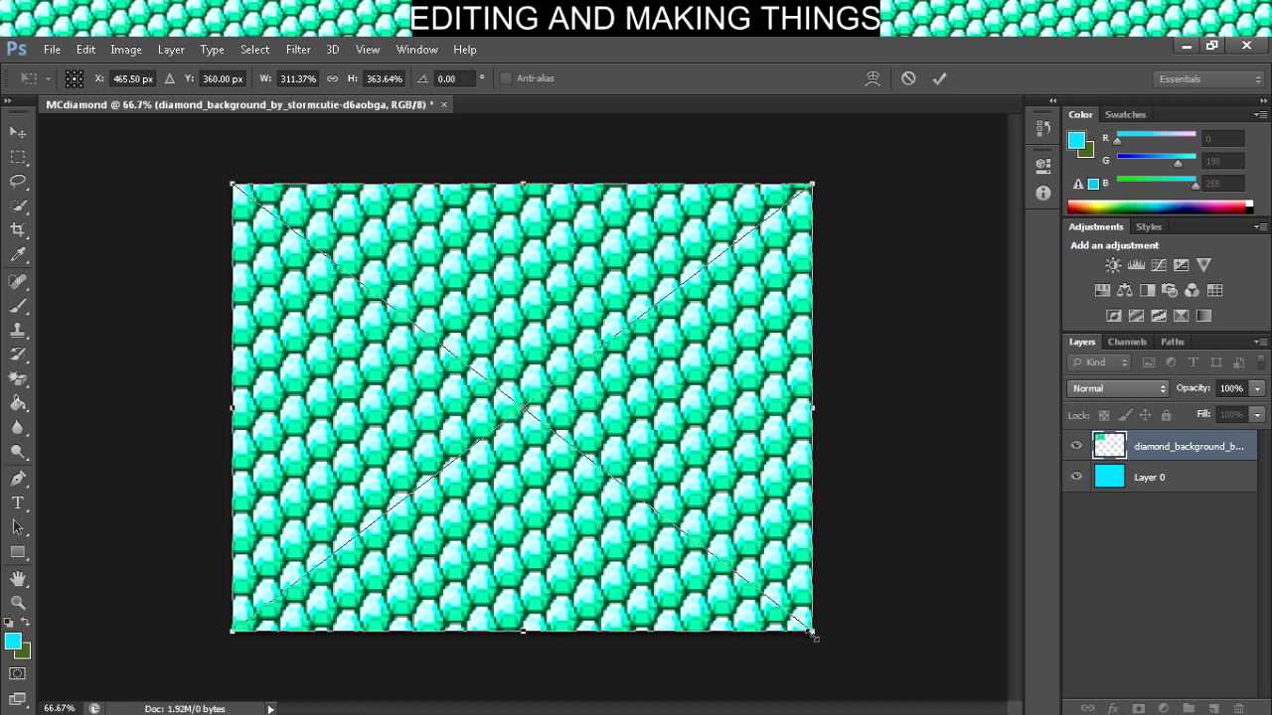
click(940, 79)
key(g)
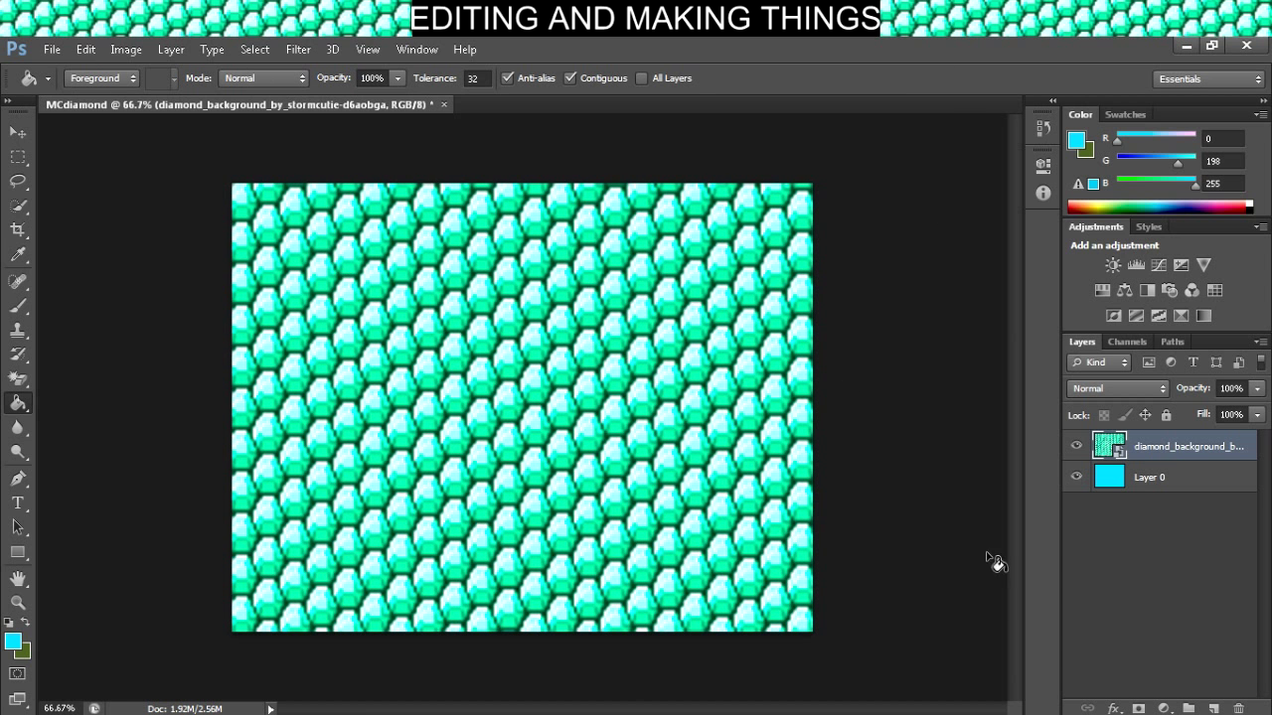
click(1160, 546)
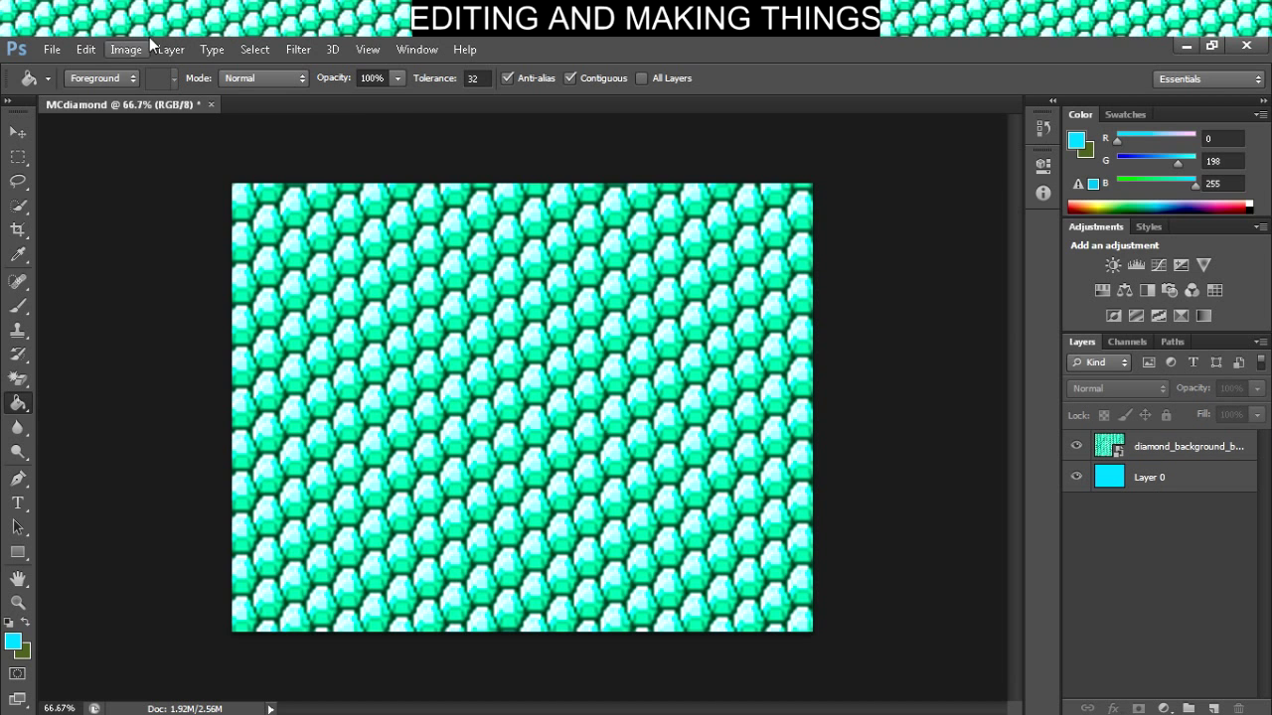
- Place the character image diamond.png from the Desktop above the diamond background
click(52, 49)
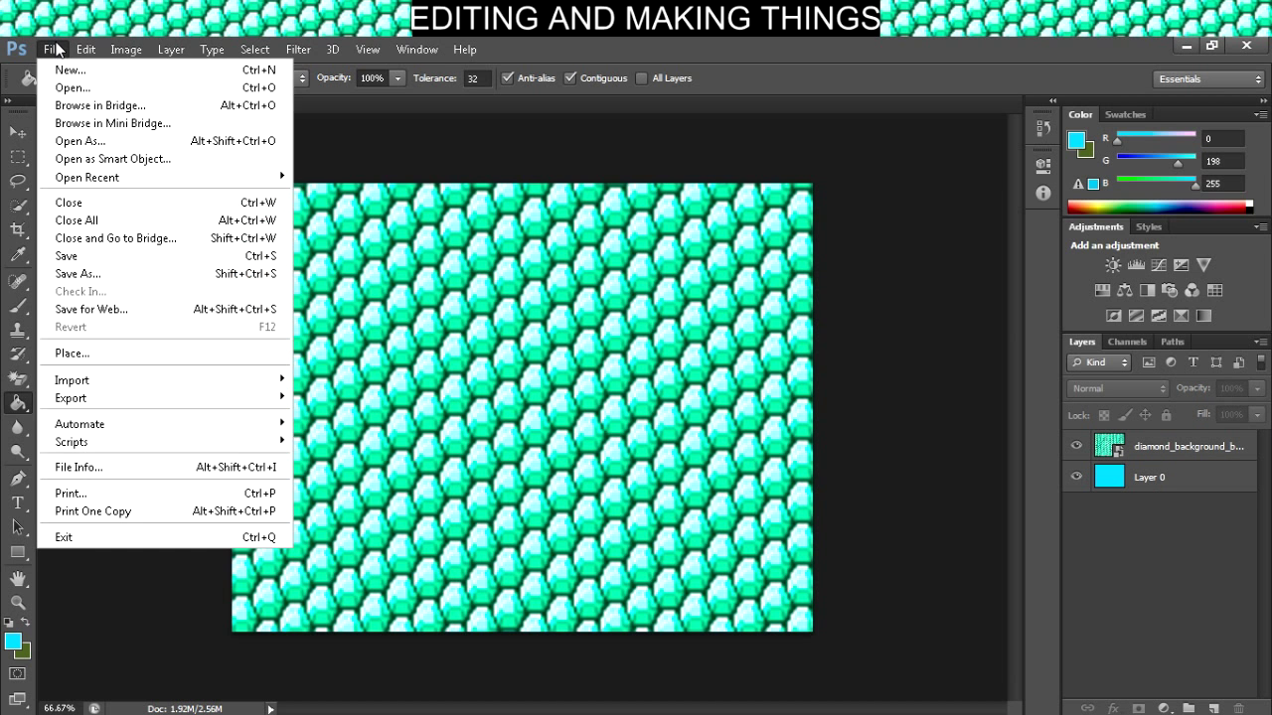
click(59, 356)
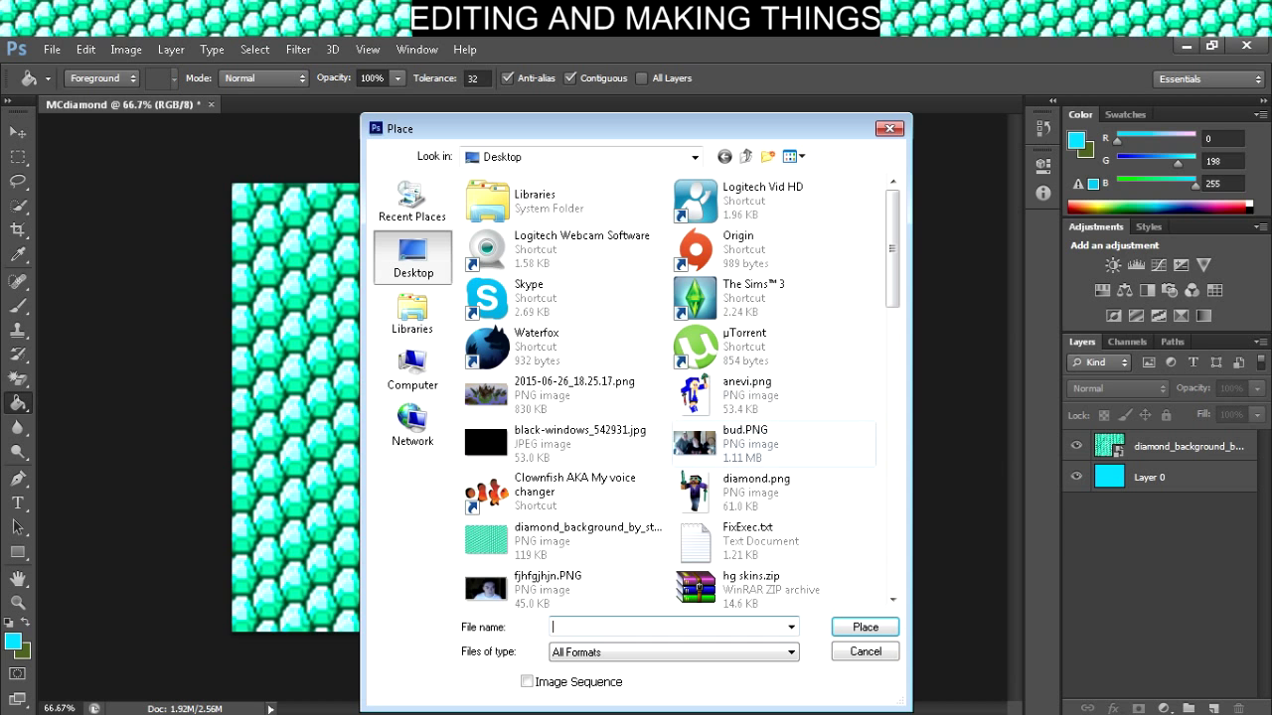
click(755, 491)
click(865, 627)
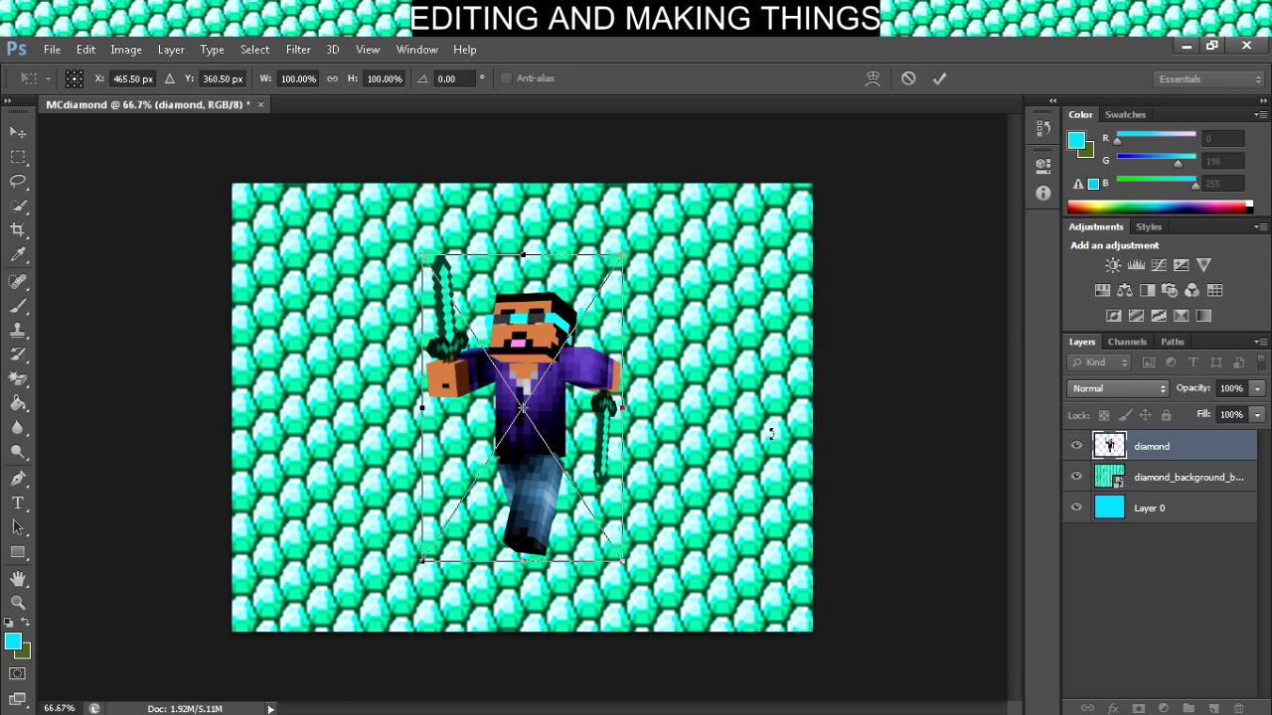
- Move the placed character to the canvas's lower-right corner, at about X 754.5 px and Y 473.5 px, and commit the placement
drag(586, 418, 755, 490)
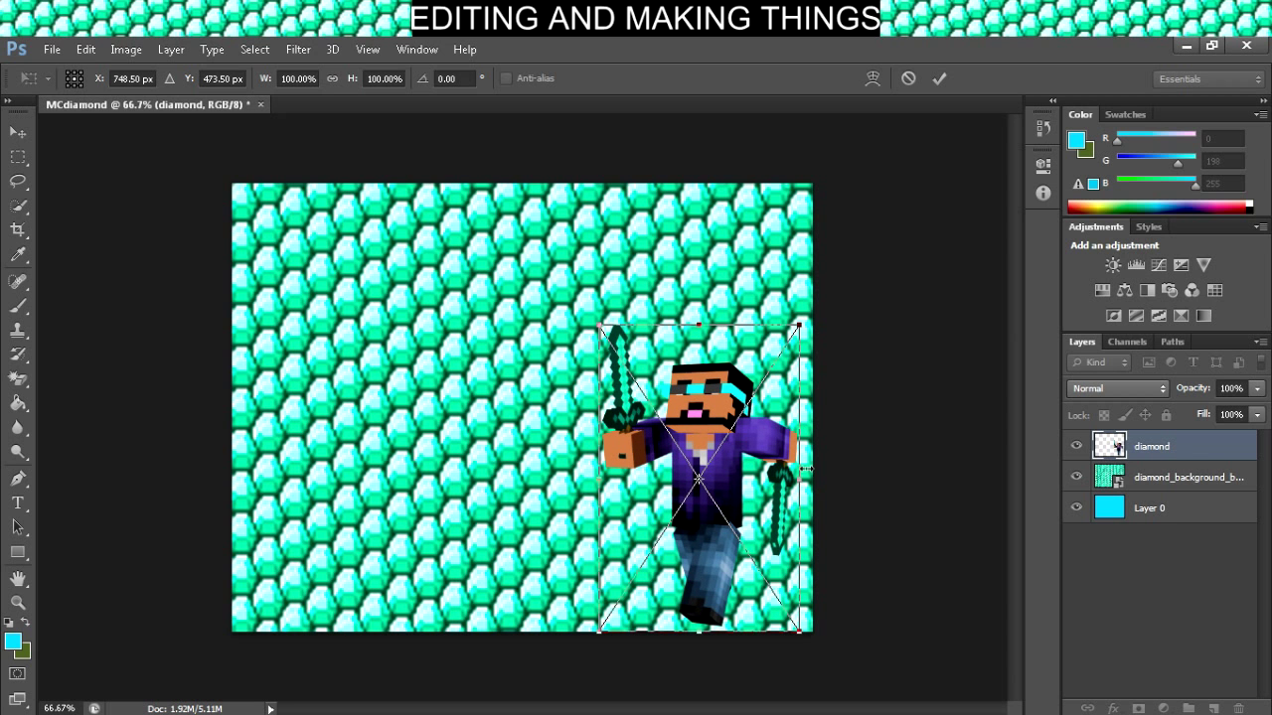
key(Right)
key(Right)
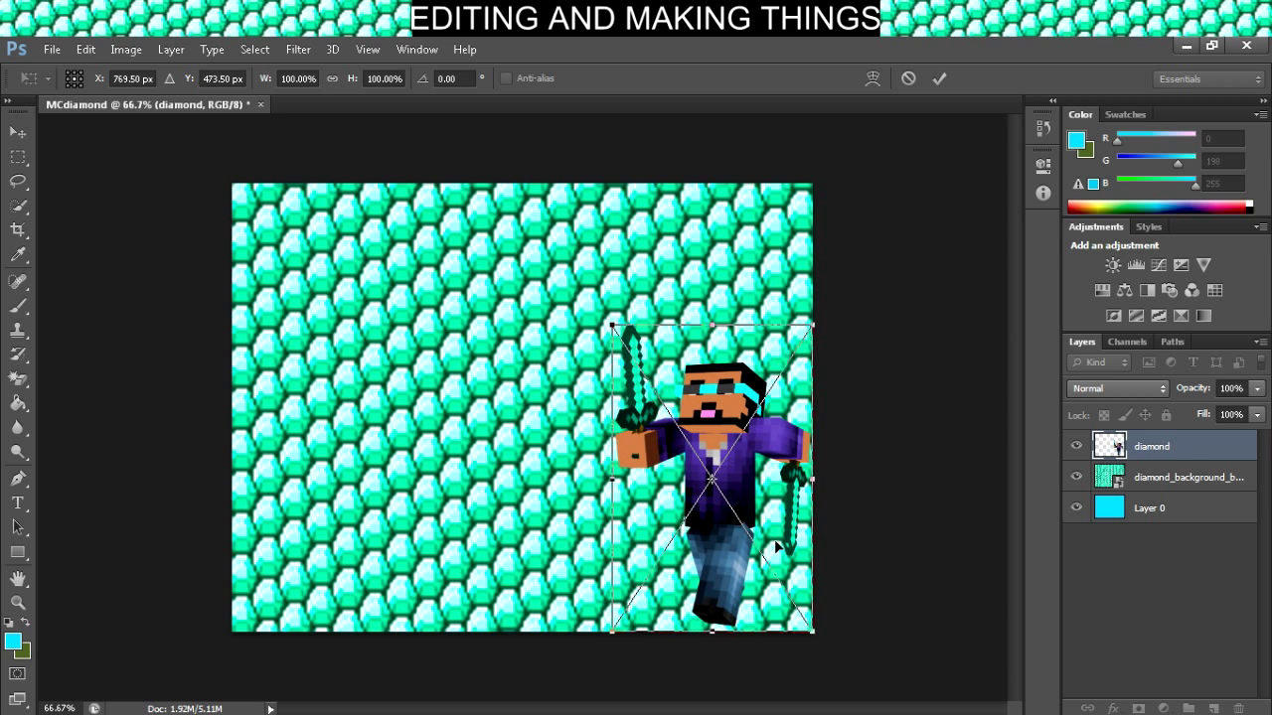
key(Right)
key(Right)
key(Right)
key(Right)
key(Right)
key(Right)
key(Right)
key(Right)
key(Right)
key(Right)
key(Right)
key(Right)
key(Right)
key(Right)
key(Right)
key(Right)
key(Right)
key(Right)
key(Right)
key(Left)
key(Left)
key(Left)
key(Left)
key(Left)
key(Left)
key(Left)
key(Left)
key(Left)
key(Left)
key(Left)
key(Left)
key(Left)
key(Left)
key(Left)
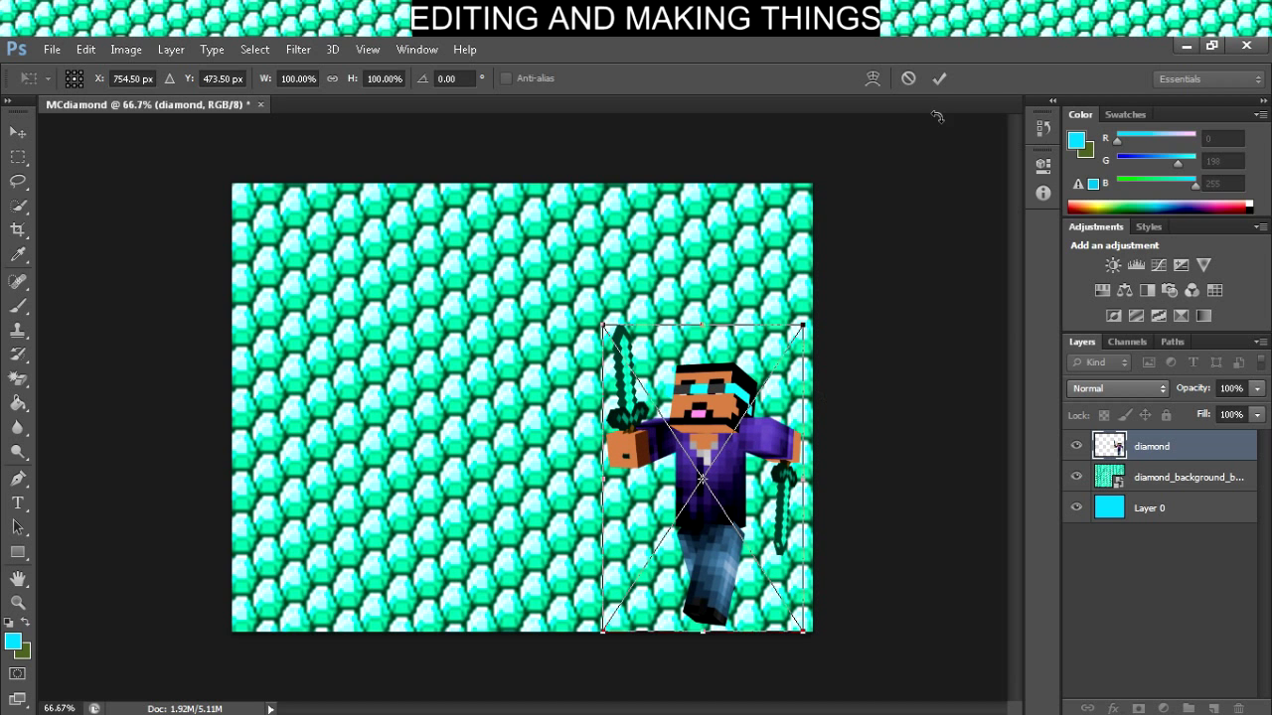
click(948, 79)
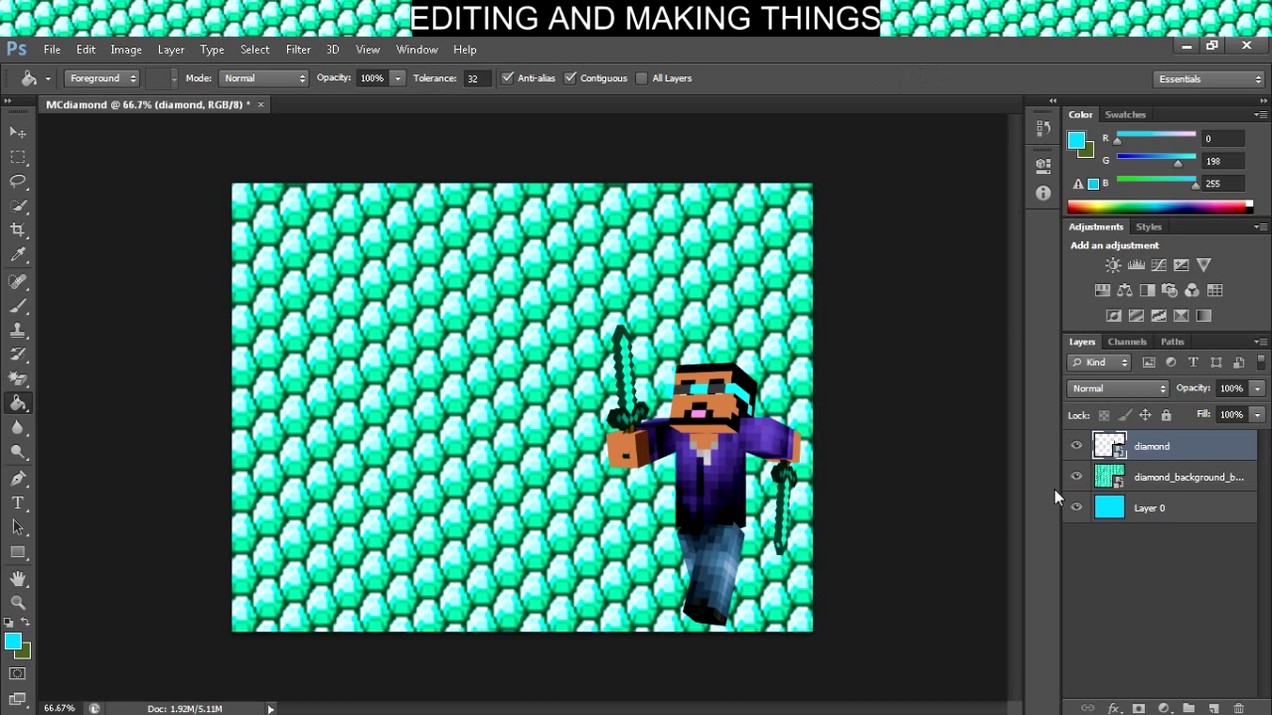
- Open the diamond layer's blending options and move the dialog aside so the character can be seen
right_click(1157, 448)
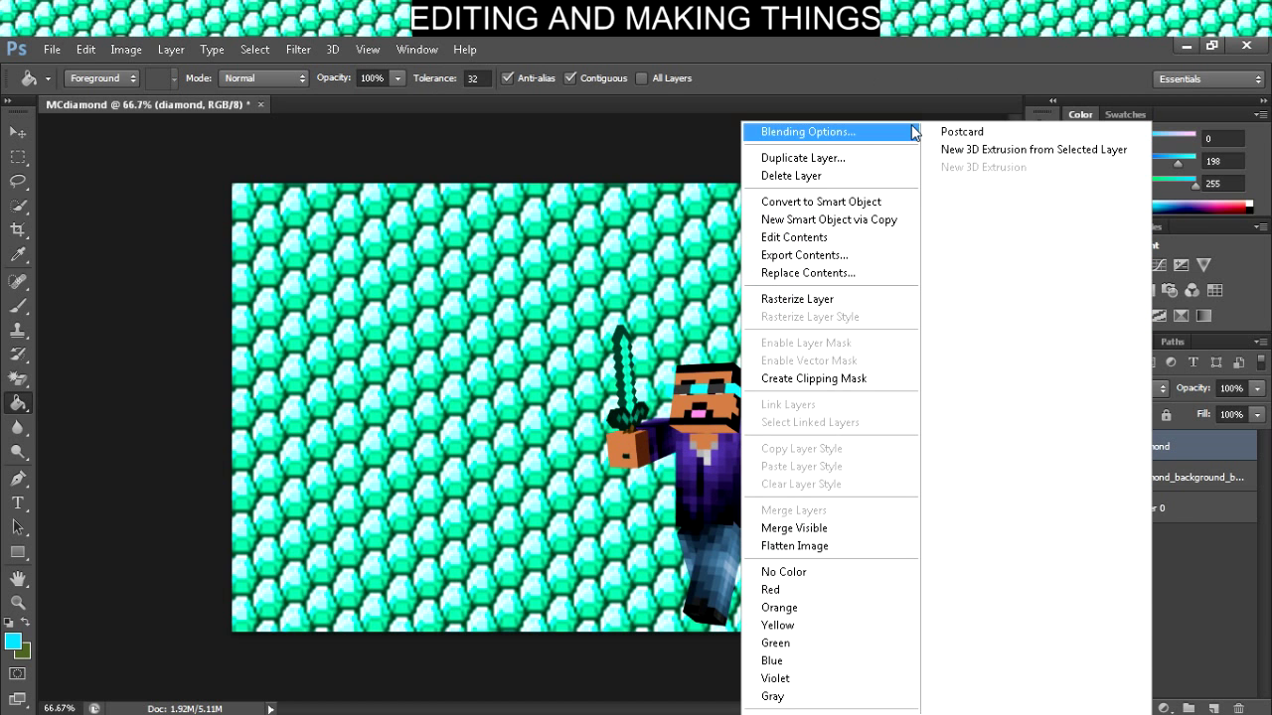
click(1222, 454)
right_click(1159, 444)
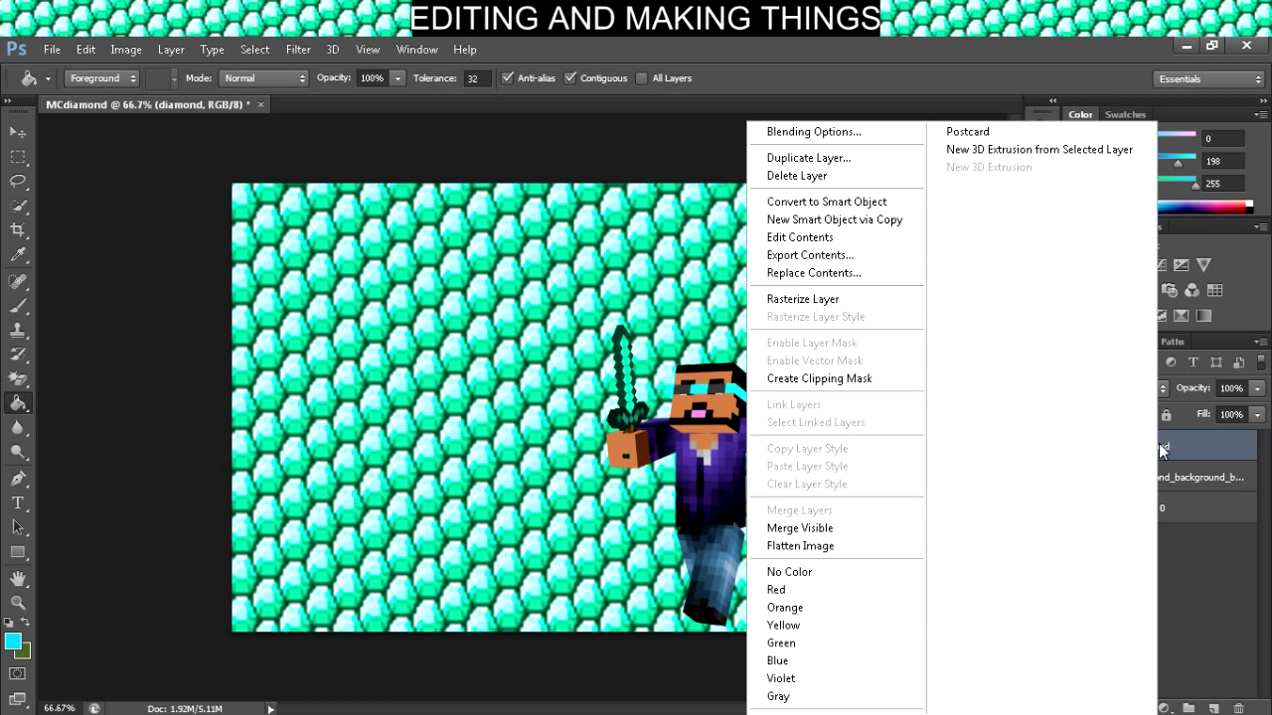
key(Escape)
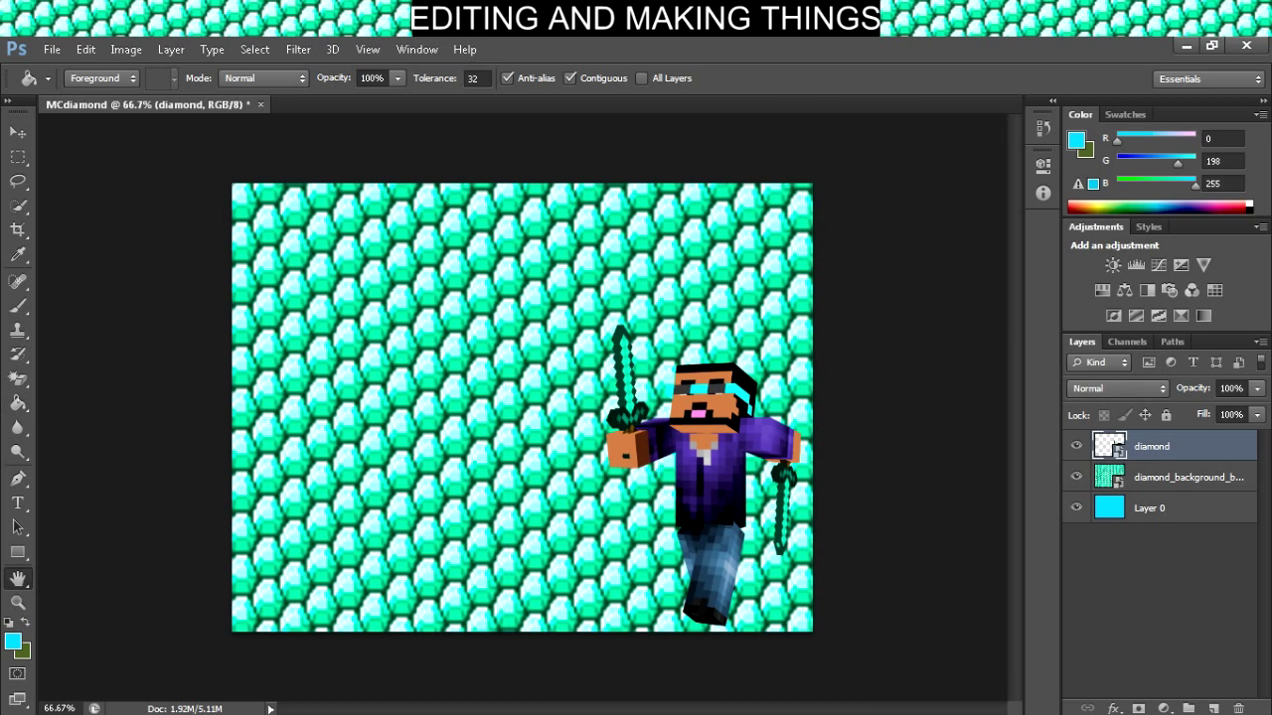
key(h)
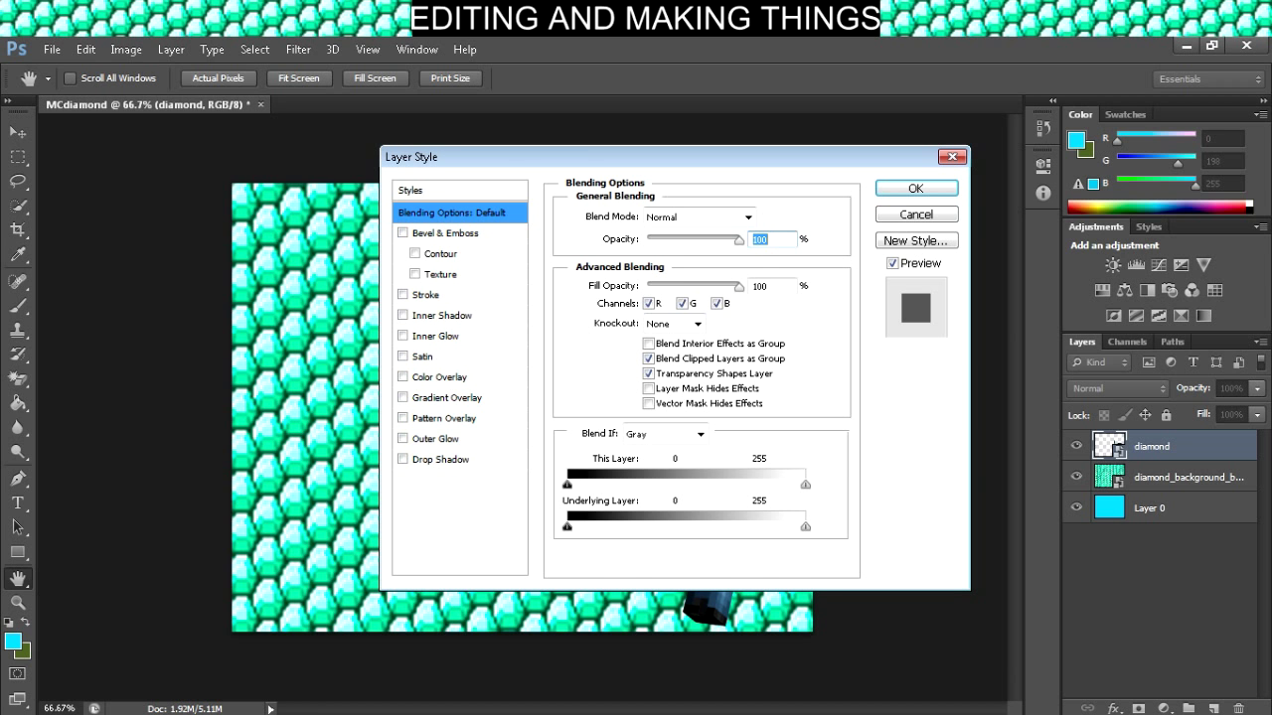
drag(447, 157, 70, 148)
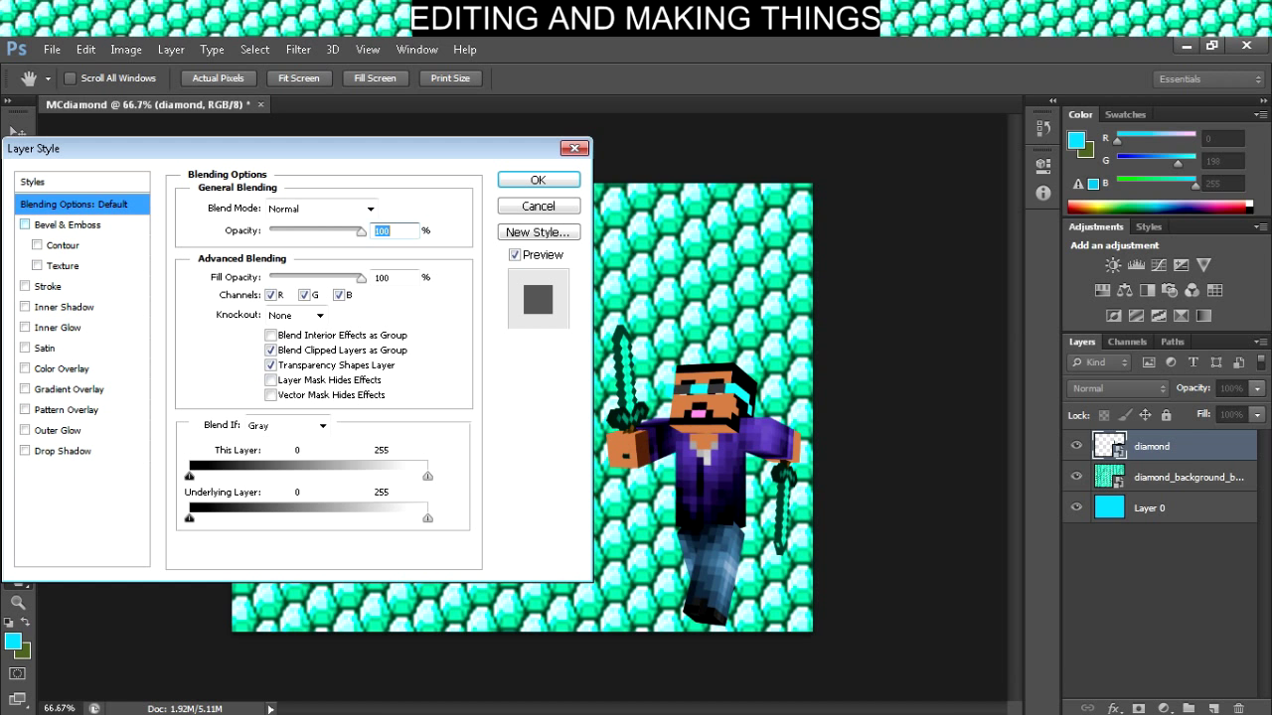
- Enable the Stroke and Inner Glow effects on the diamond layer, leaving Bevel & Emboss off
click(25, 224)
click(24, 225)
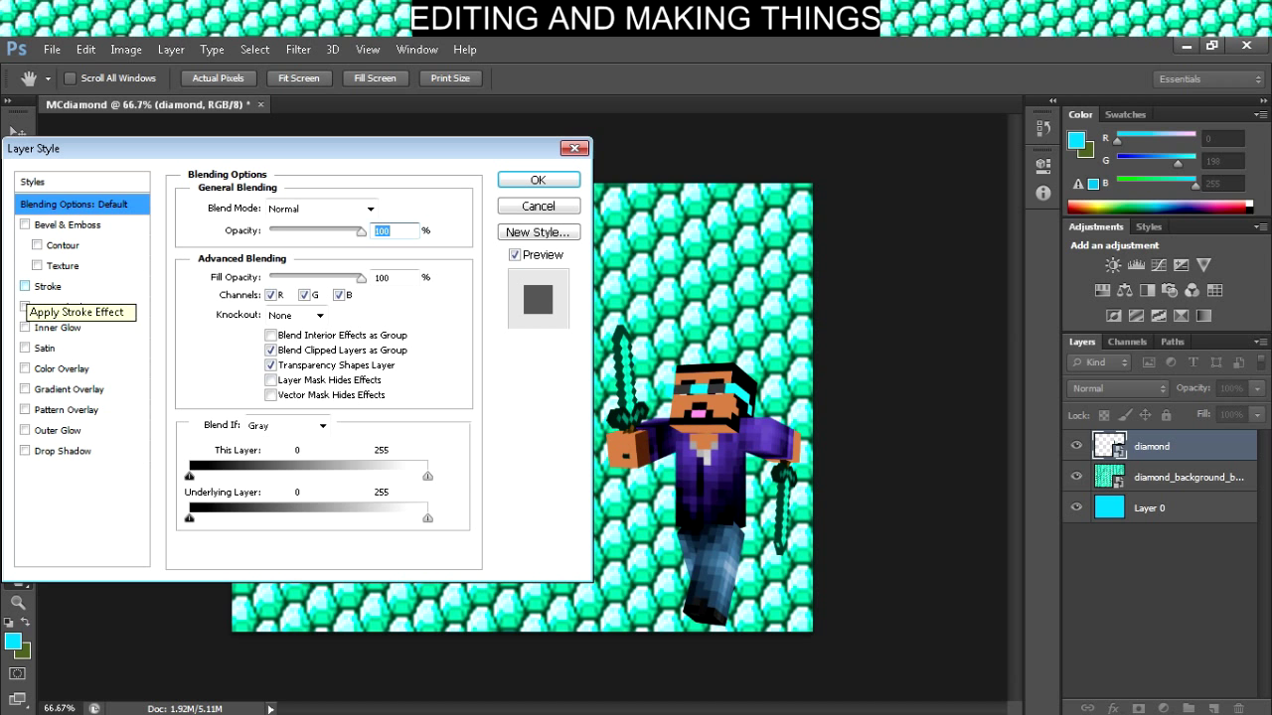
click(25, 287)
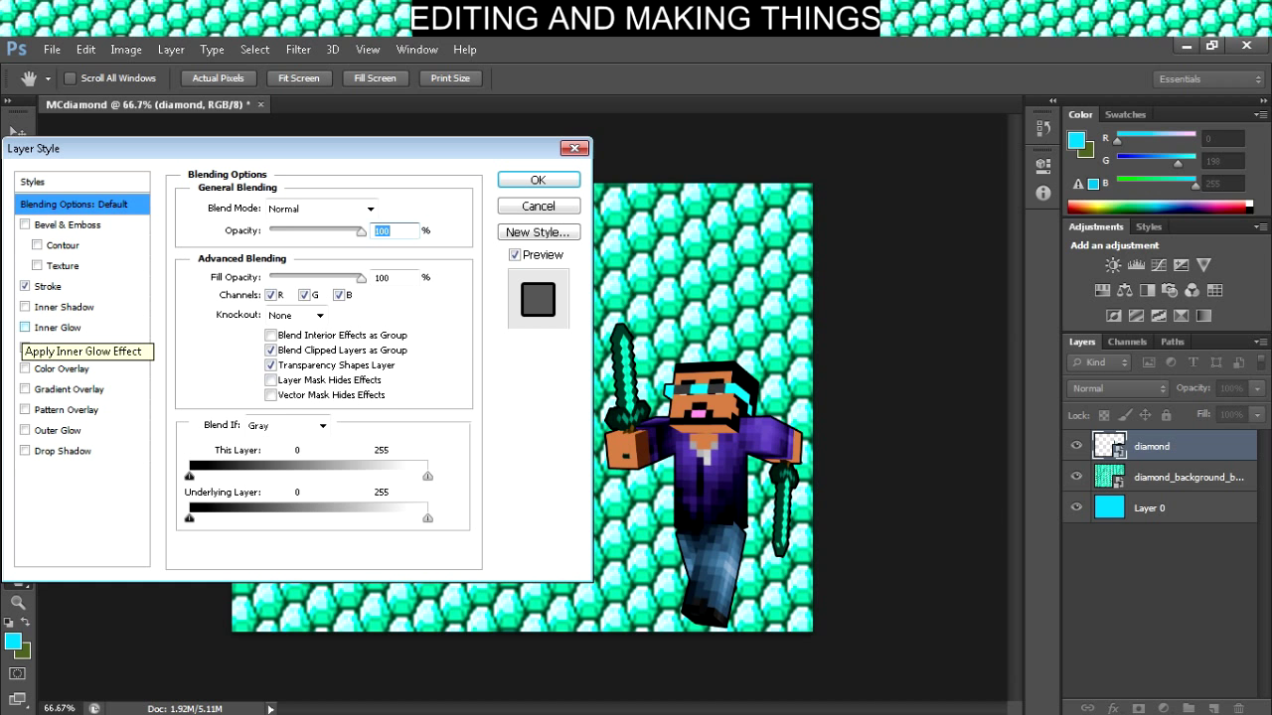
click(25, 326)
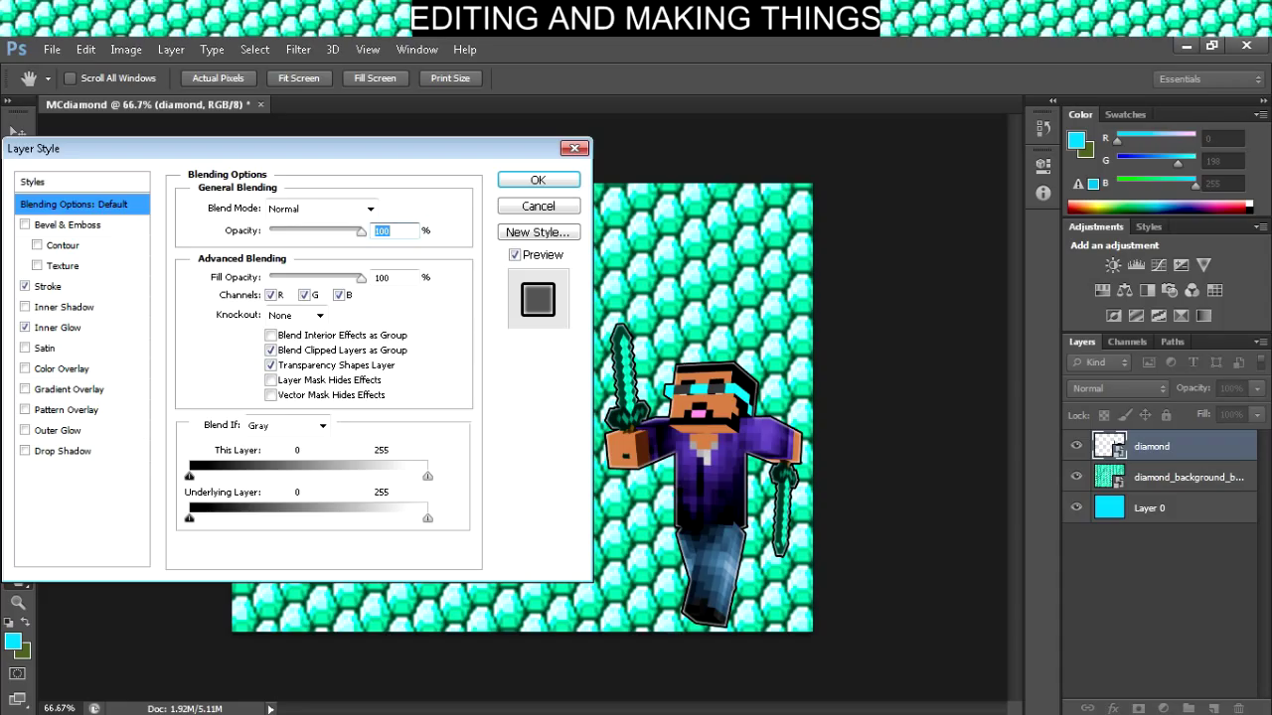
- Set the size of the diamond layer's Inner Glow to 250 px
click(58, 327)
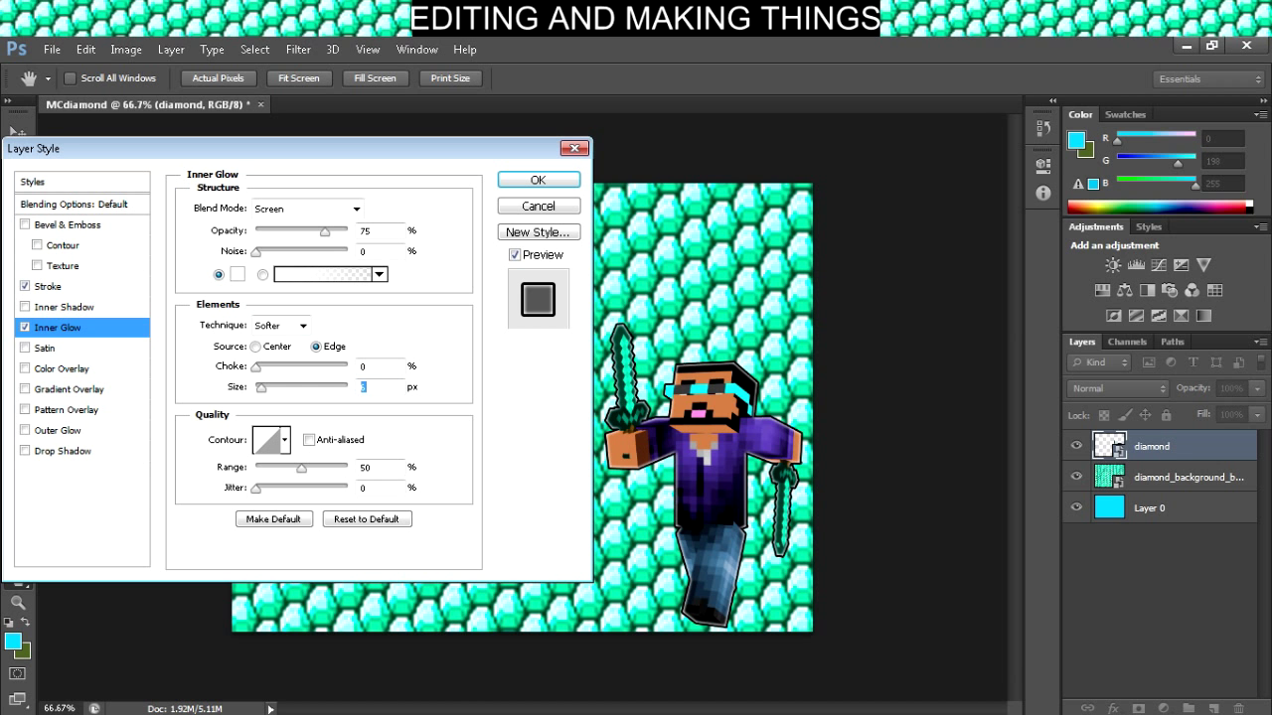
key(shift+Up)
key(shift+Up)
key(shift+Up)
key(shift+Up)
key(shift+Up)
key(shift+Up)
key(shift+Up)
key(shift+Up)
key(shift+Up)
key(shift+Up)
key(shift+Up)
key(shift+Up)
key(shift+Up)
key(shift+Up)
key(shift+Up)
key(shift+Up)
key(shift+Up)
key(shift+Up)
key(shift+Up)
key(shift+Up)
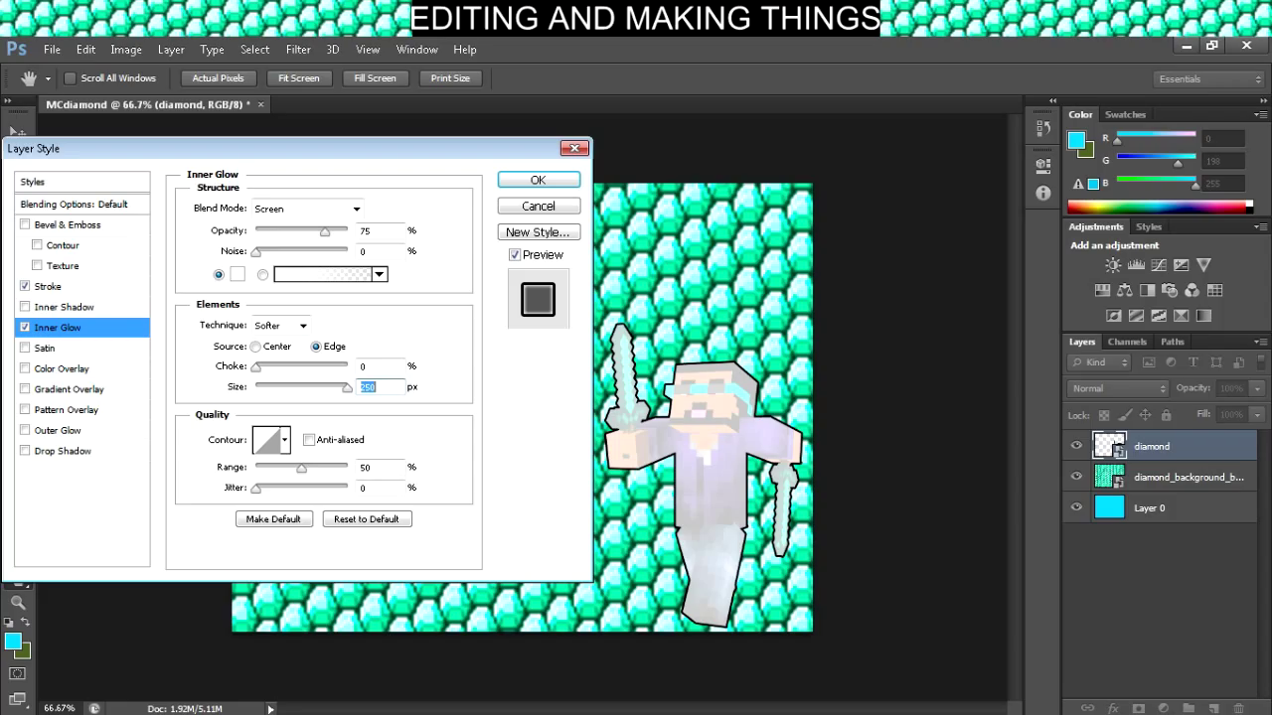
- Set the diamond layer's Inner Glow to 10 px with a gradient fill, and enable Outer Glow
scroll(378, 386, down, 20)
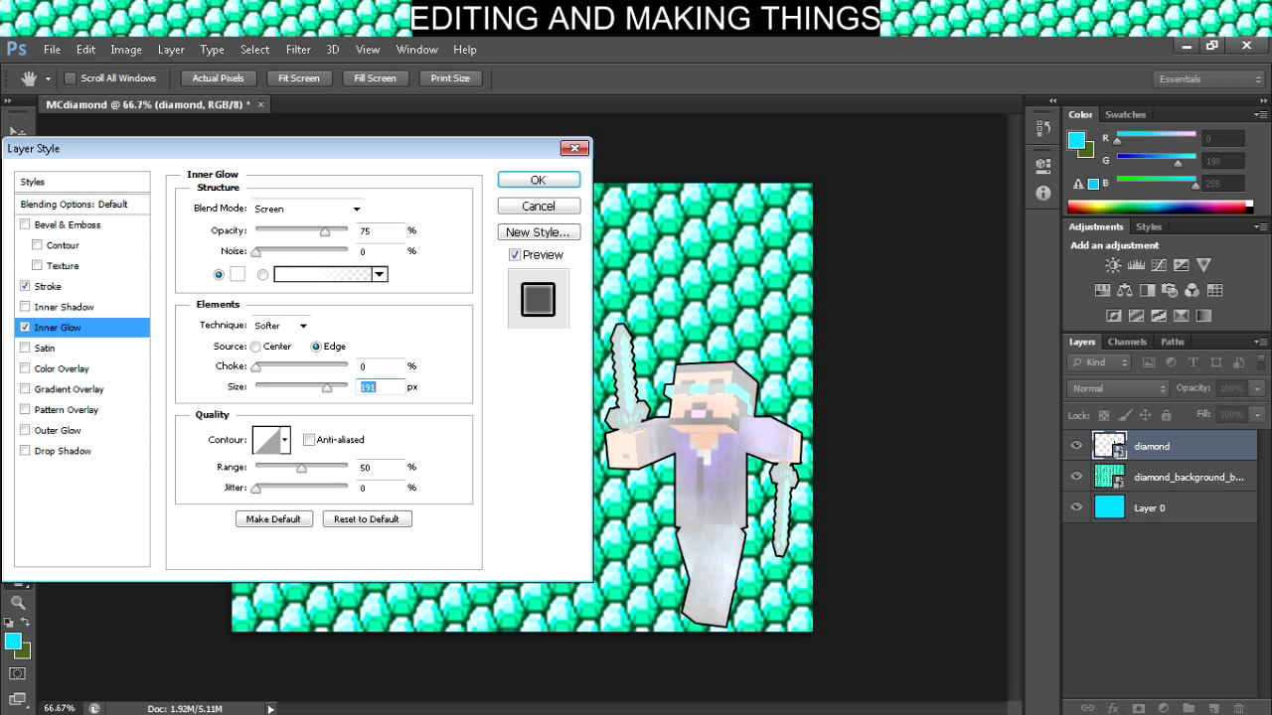
scroll(378, 387, down, 20)
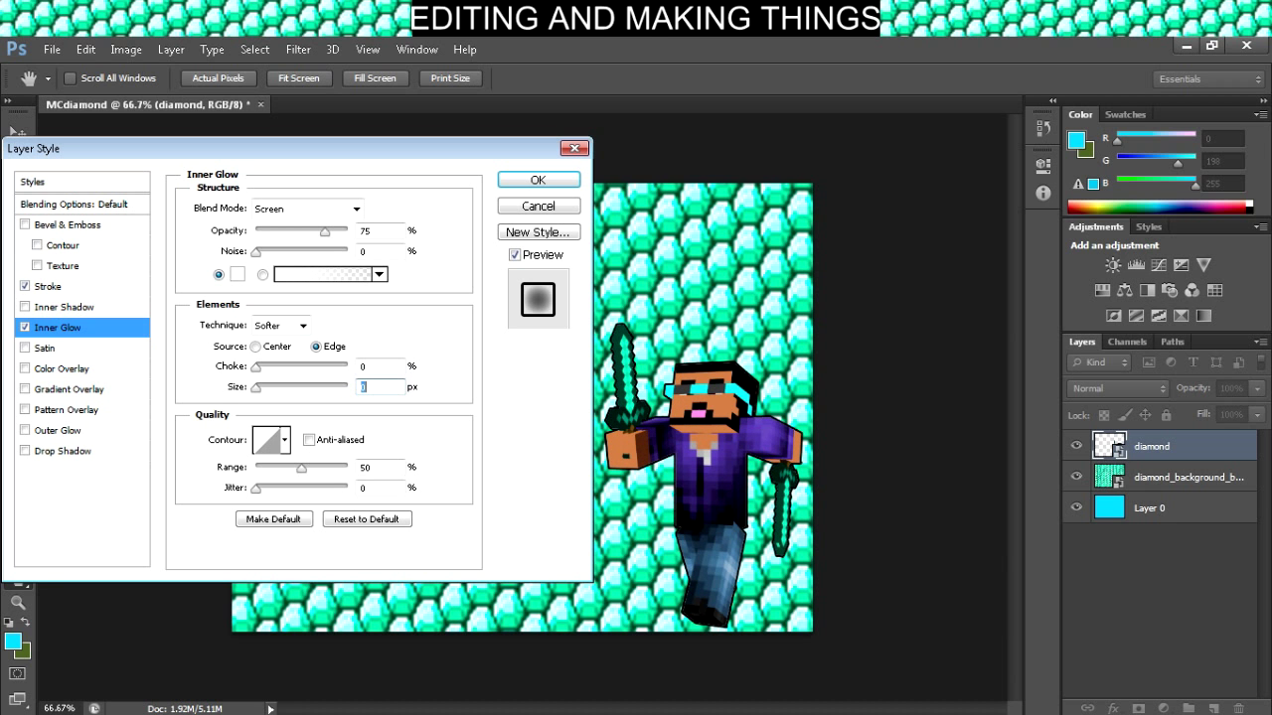
scroll(377, 387, up, 12)
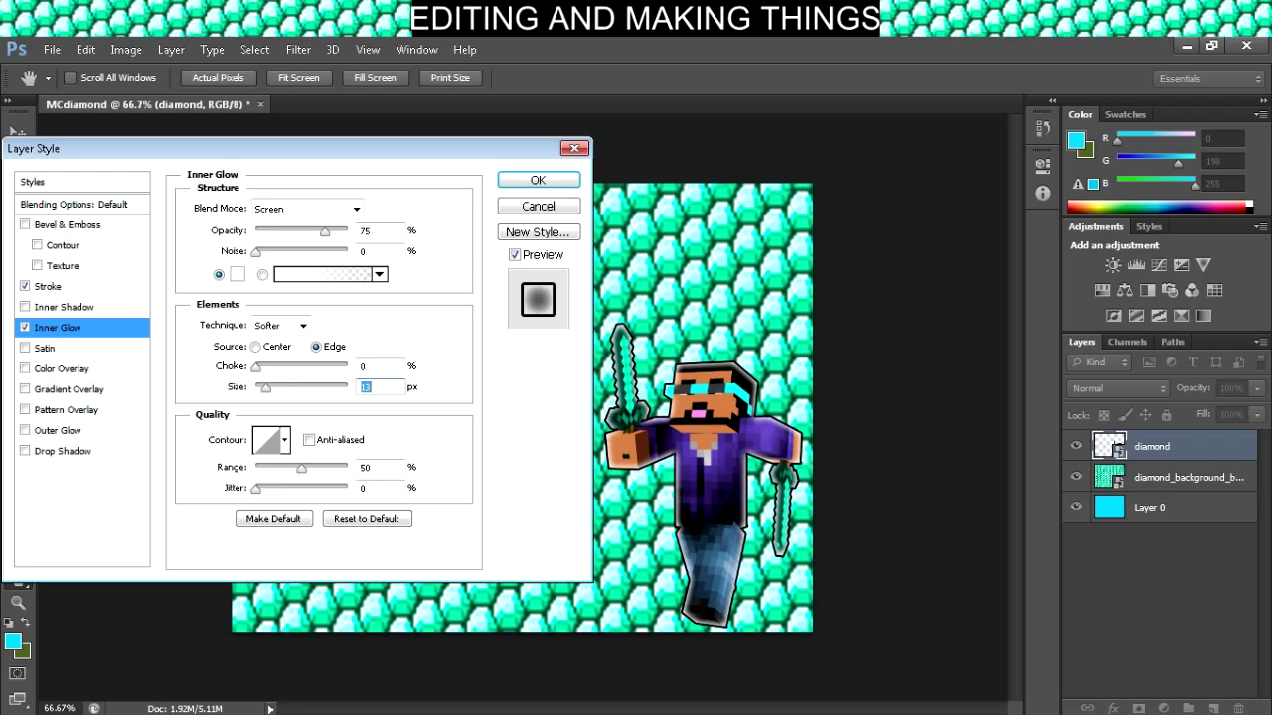
scroll(378, 387, down, 3)
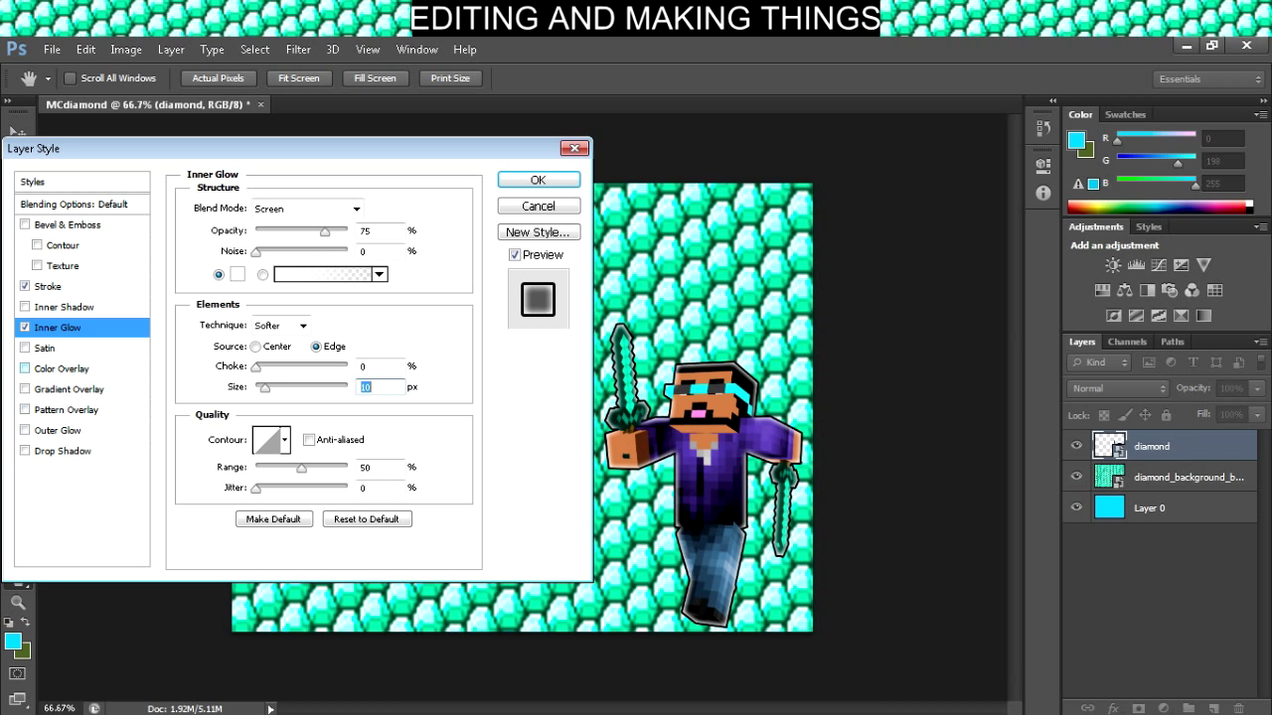
click(24, 430)
click(262, 275)
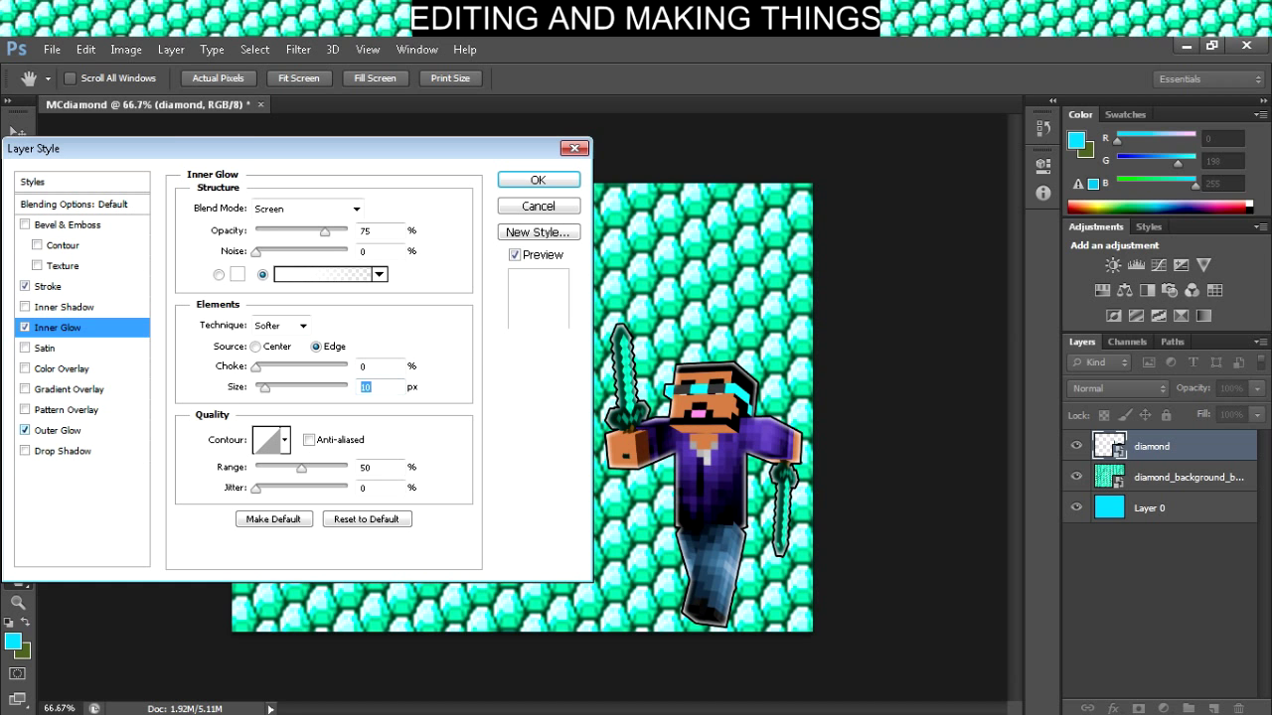
- Try the diamond layer's Outer Glow at a size of 250 px
click(58, 430)
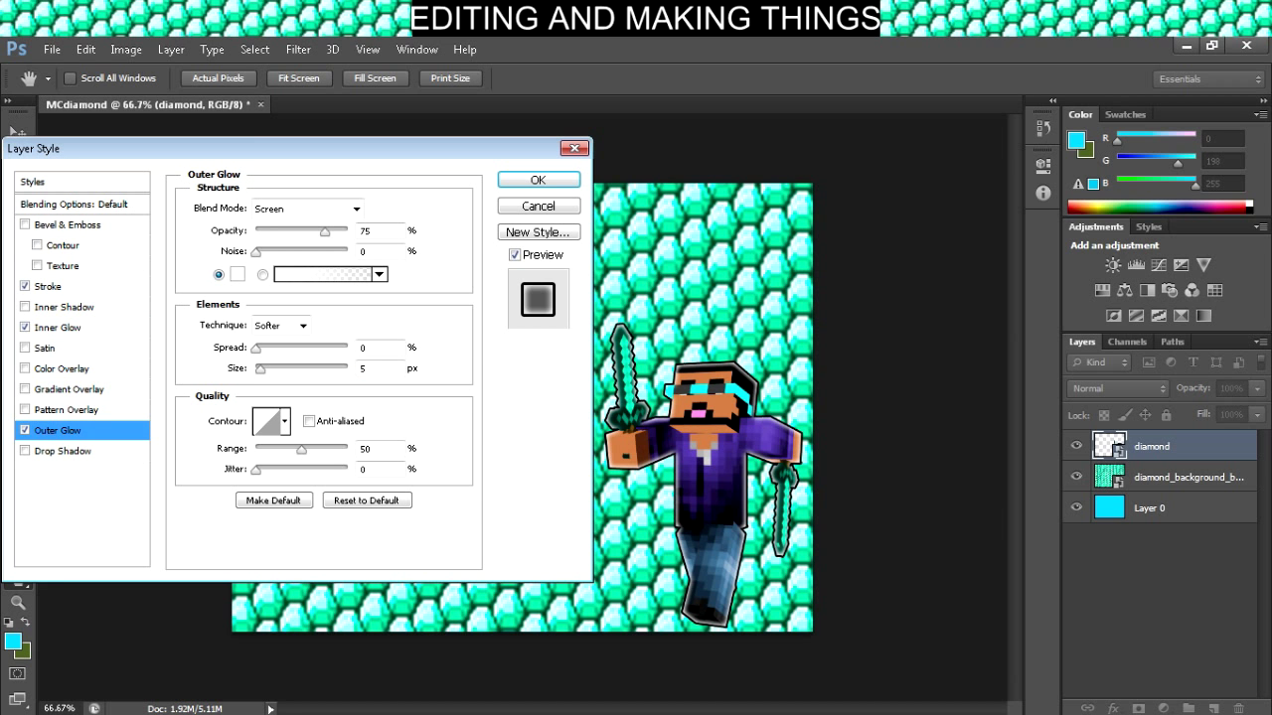
key(Down)
key(shift+Up)
key(shift+Up)
key(shift+Up)
key(shift+Up)
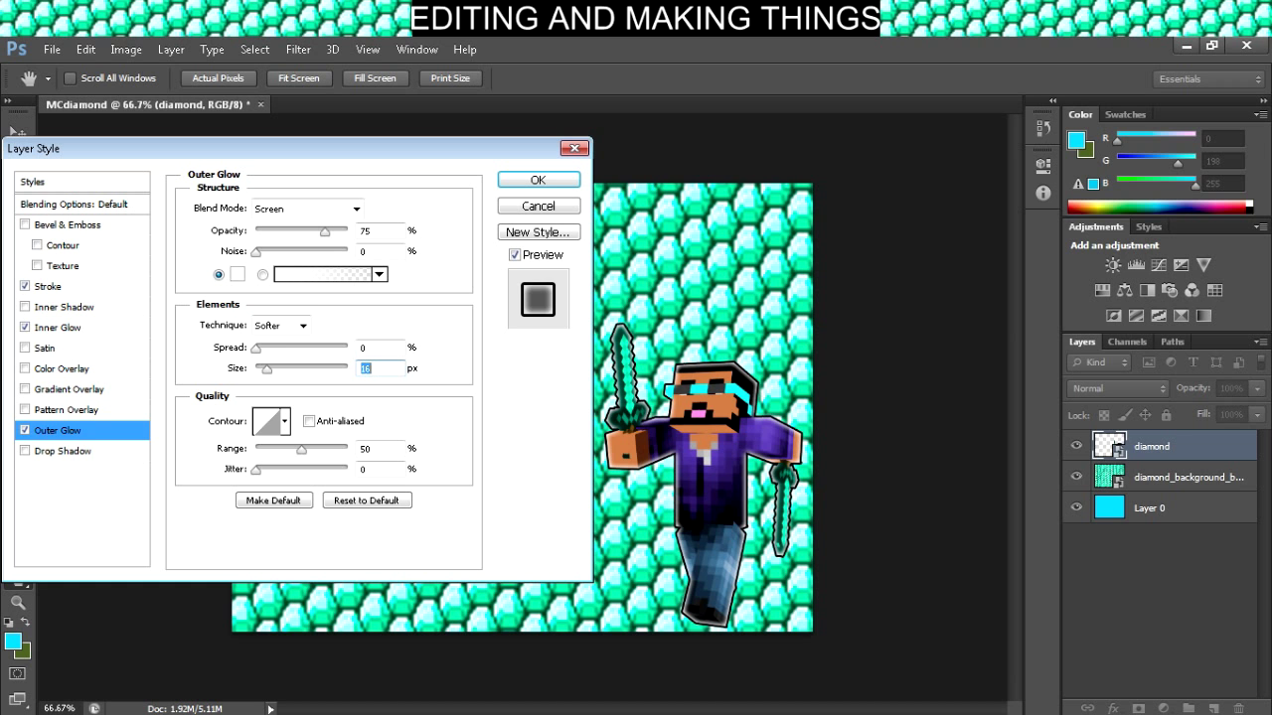
key(shift+Up)
key(shift+Up)
key(shift+Up)
key(shift+Up)
key(shift+Up)
key(shift+Up)
key(shift+Up)
key(shift+Up)
key(shift+Up)
key(shift+Up)
key(shift+Up)
key(shift+Up)
key(shift+Up)
key(shift+Up)
key(shift+Up)
key(shift+Up)
key(shift+Up)
key(shift+Up)
key(shift+Up)
key(shift+Up)
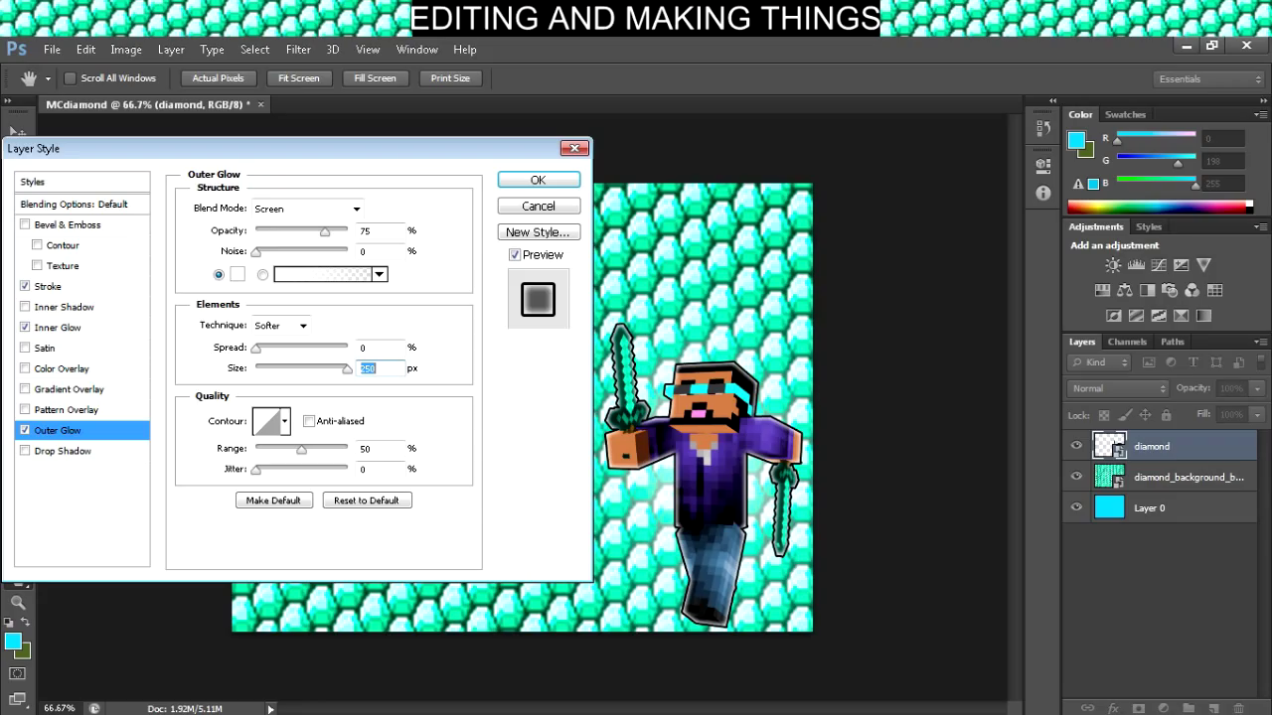
- Set the Outer Glow size back to 5 px, then disable that effect and apply the diamond layer's style
text(3)
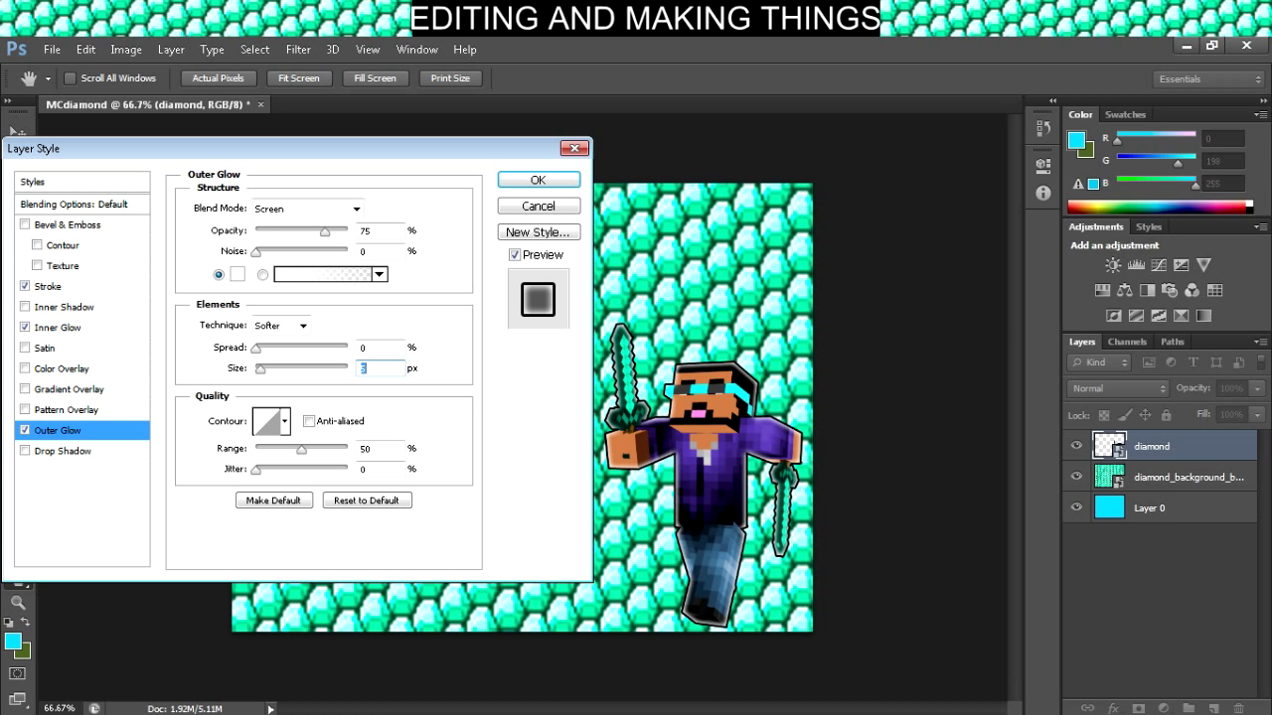
click(25, 431)
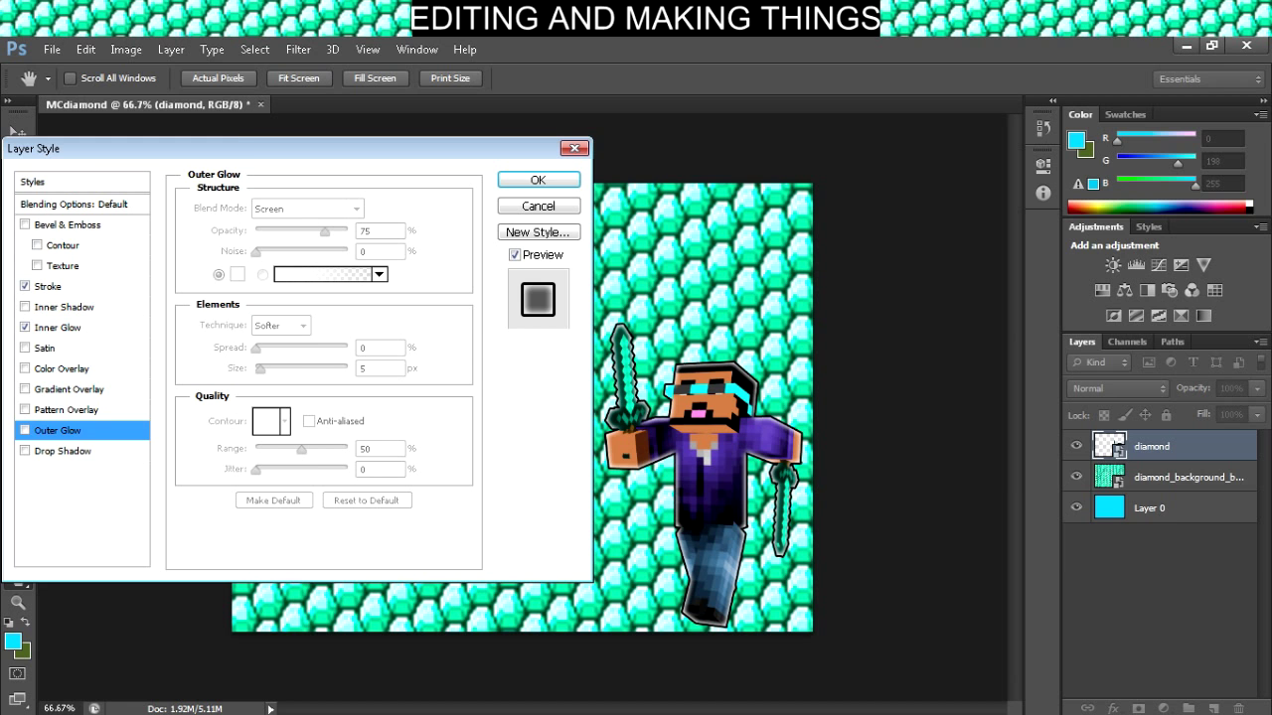
click(538, 180)
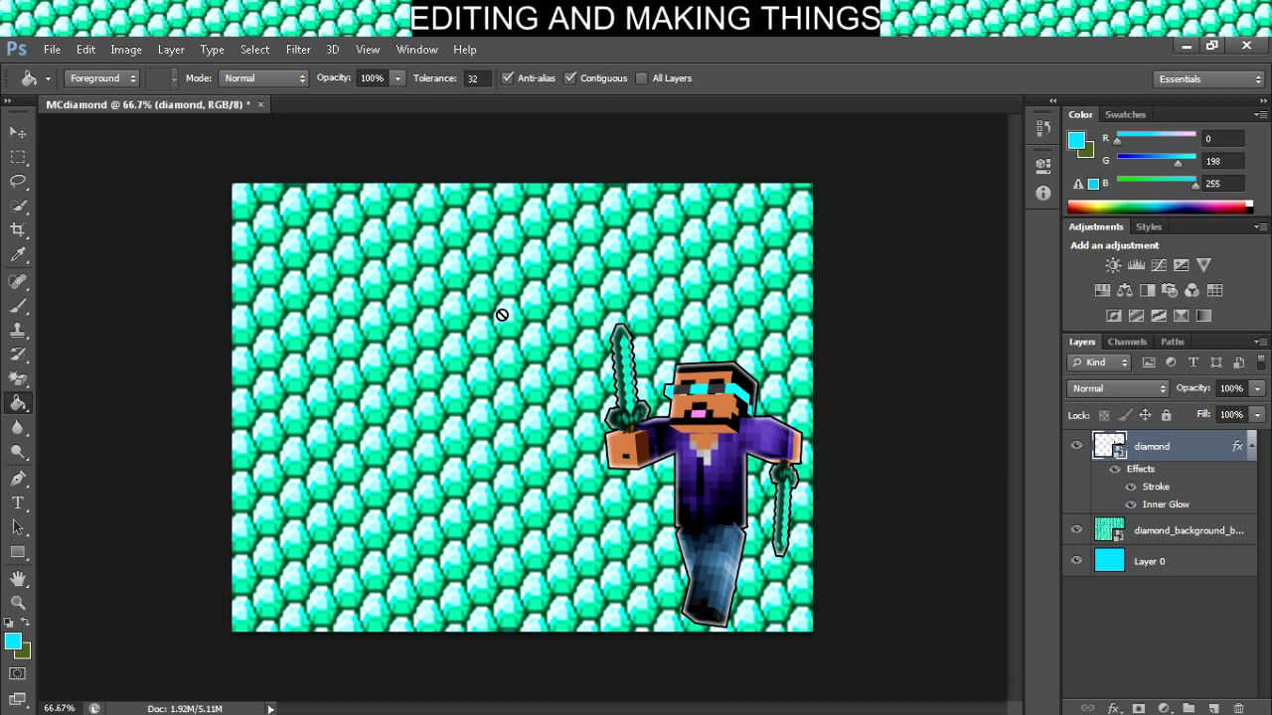
- Place anevi.png in the canvas's lower-left corner, at about X 187 px and Y 474.5 px, and commit the placement
click(51, 49)
click(124, 354)
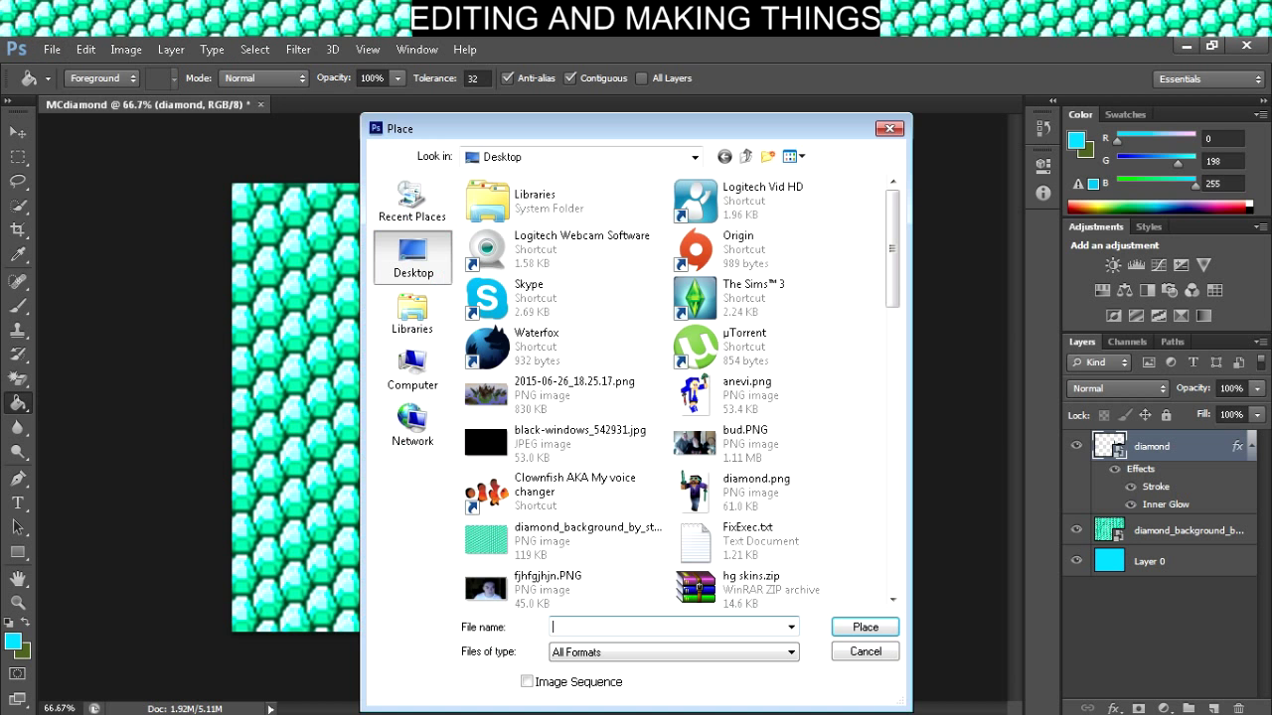
click(785, 395)
click(862, 627)
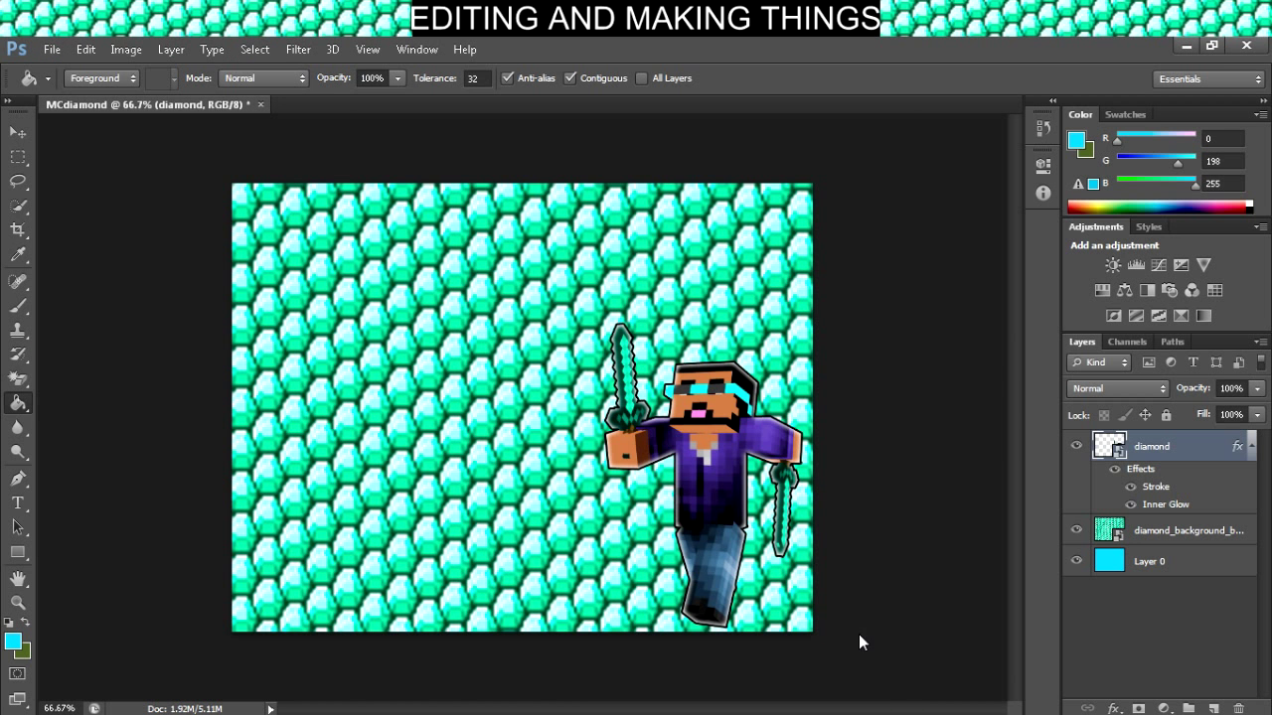
drag(426, 474, 363, 528)
drag(452, 437, 357, 468)
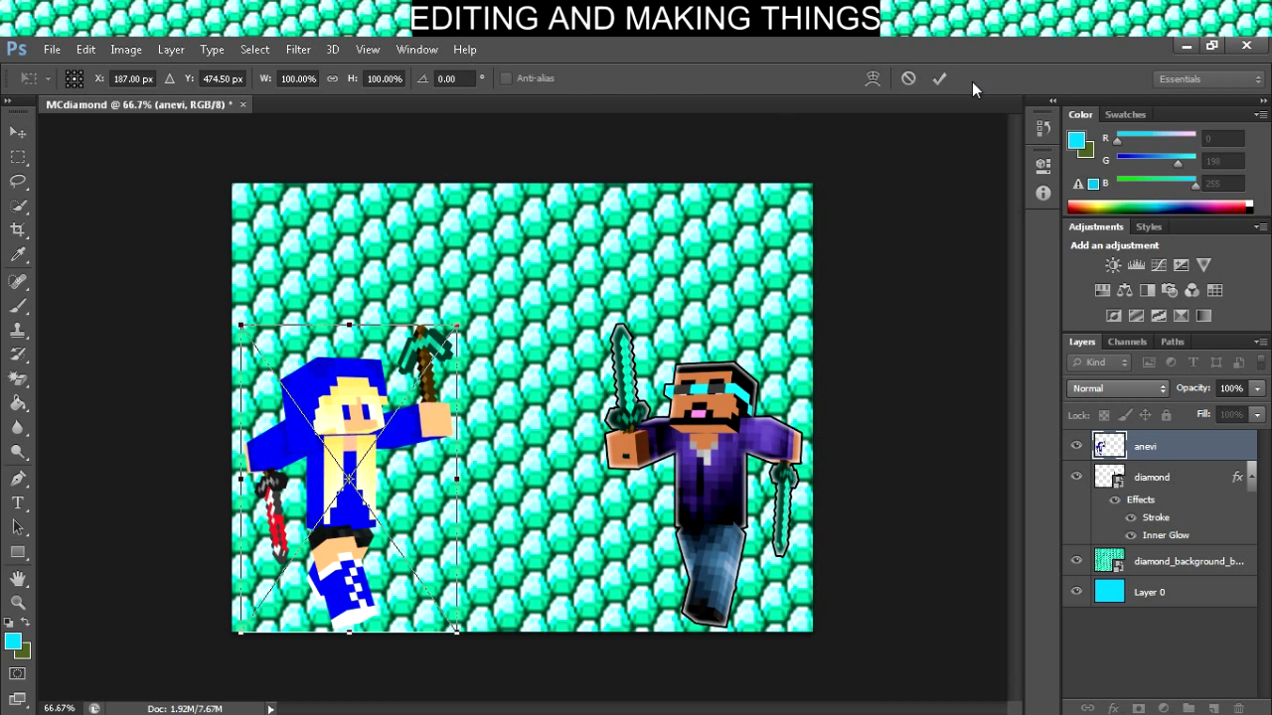
click(937, 79)
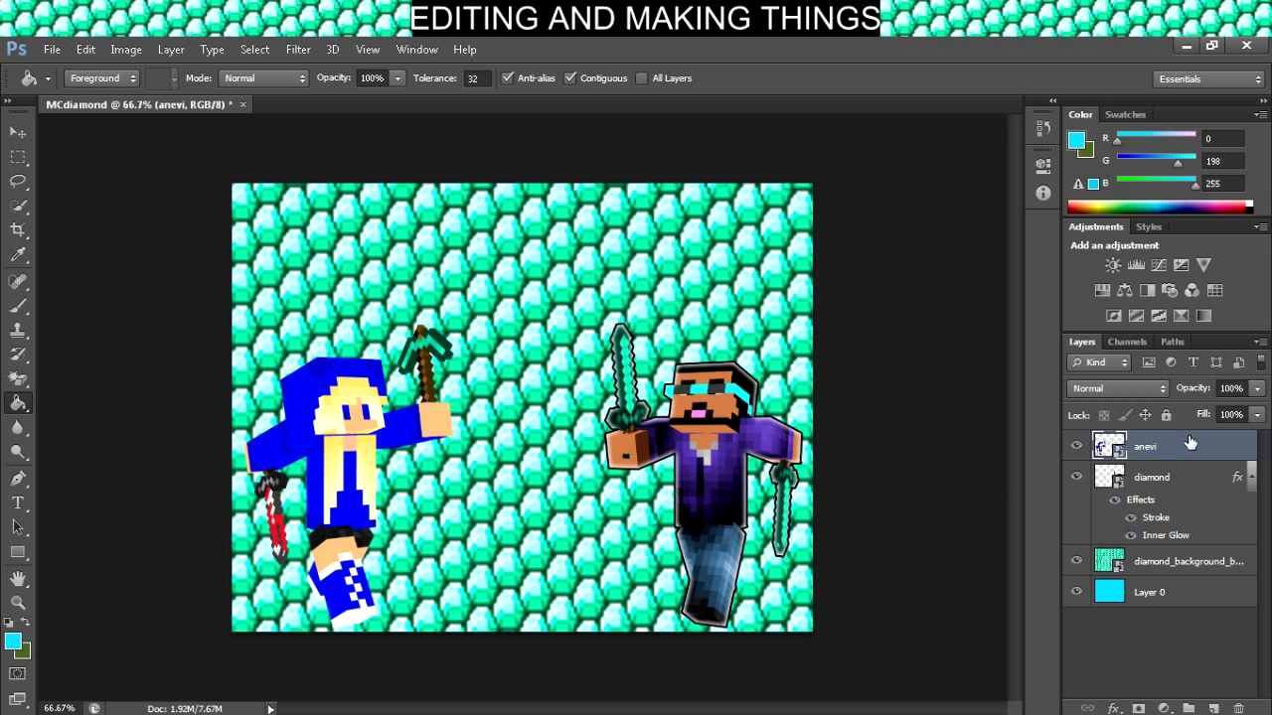
- Enable the Stroke and Inner Glow effects on the anevi layer, leaving Satin off, with the dialog moved clear of the blue character
right_click(1164, 446)
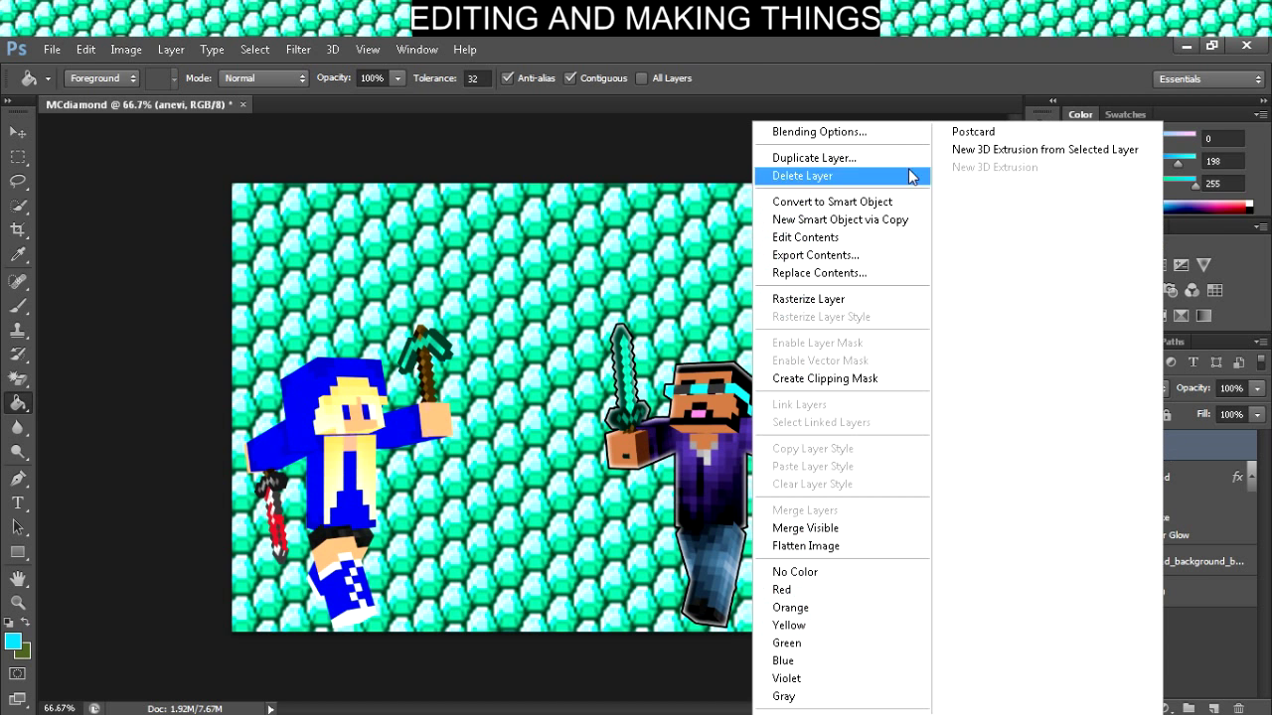
click(852, 132)
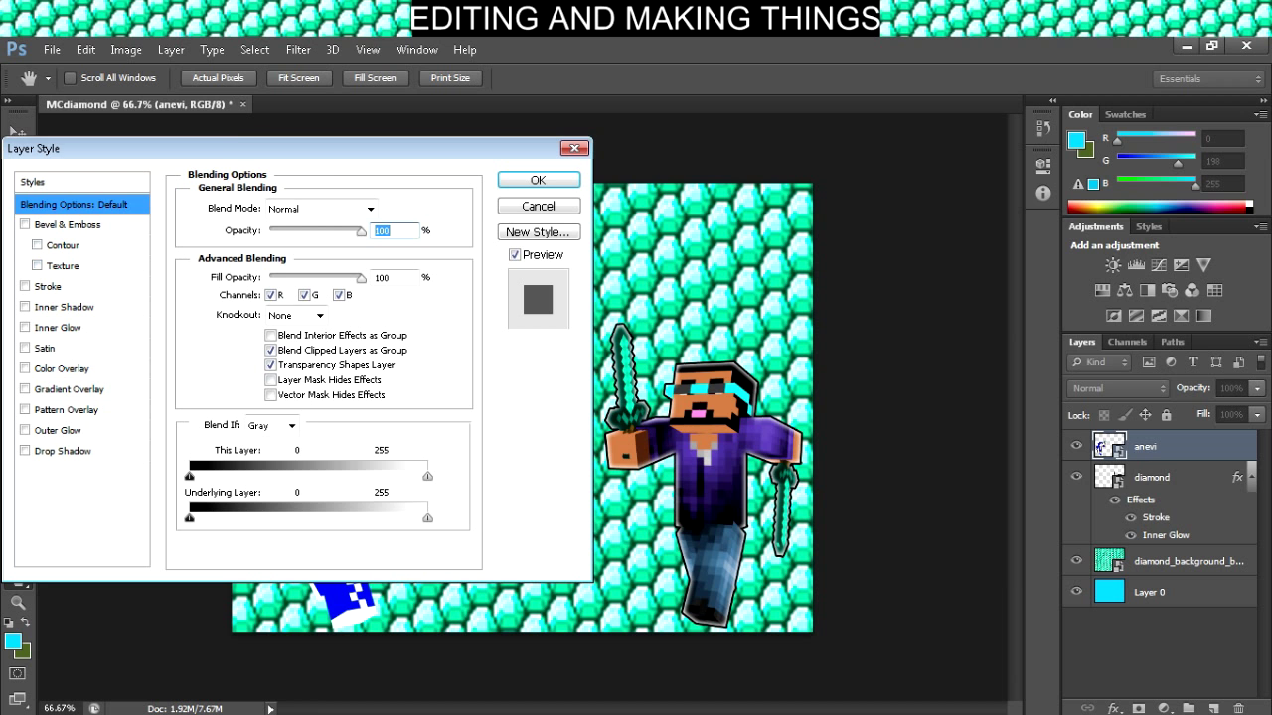
drag(199, 148, 709, 151)
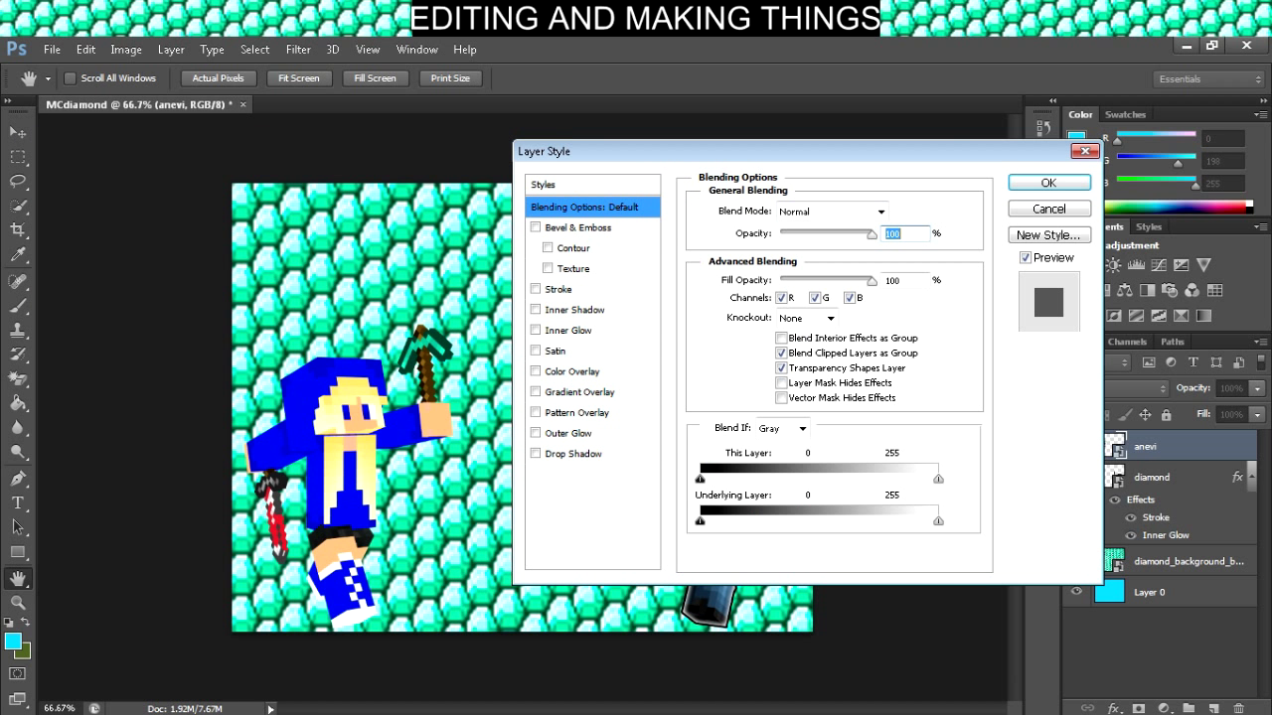
drag(709, 151, 716, 196)
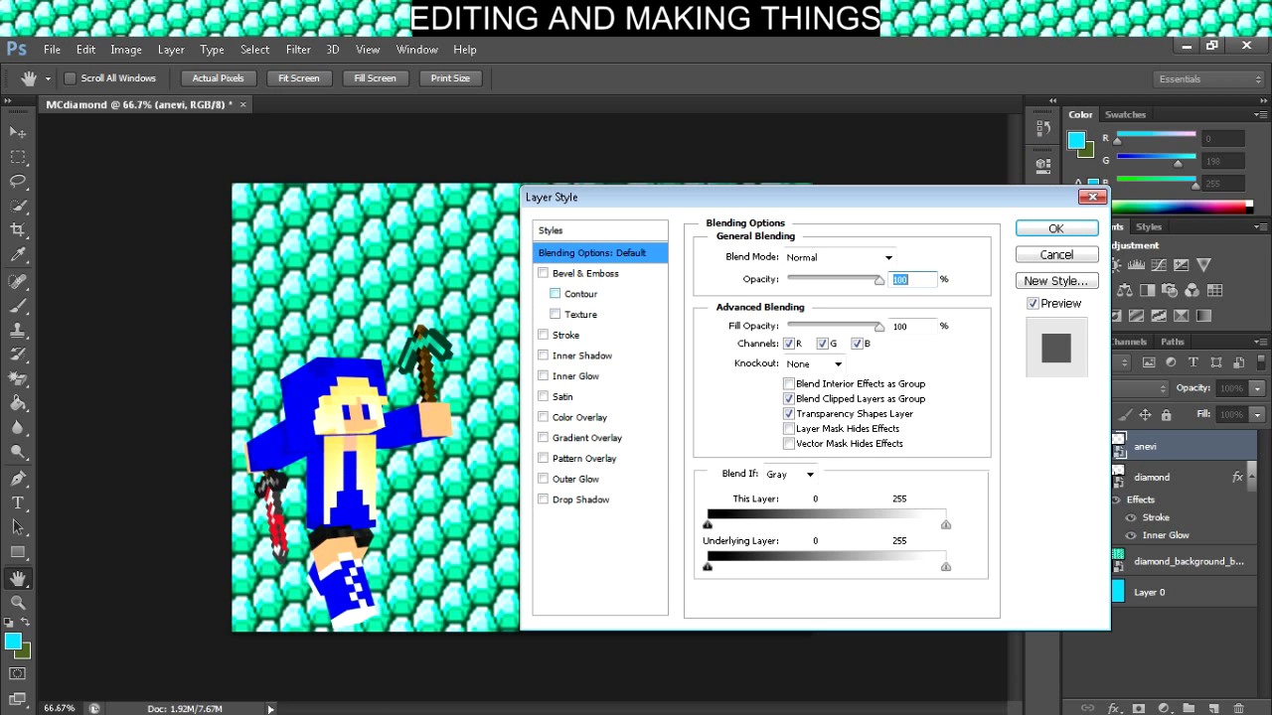
click(543, 335)
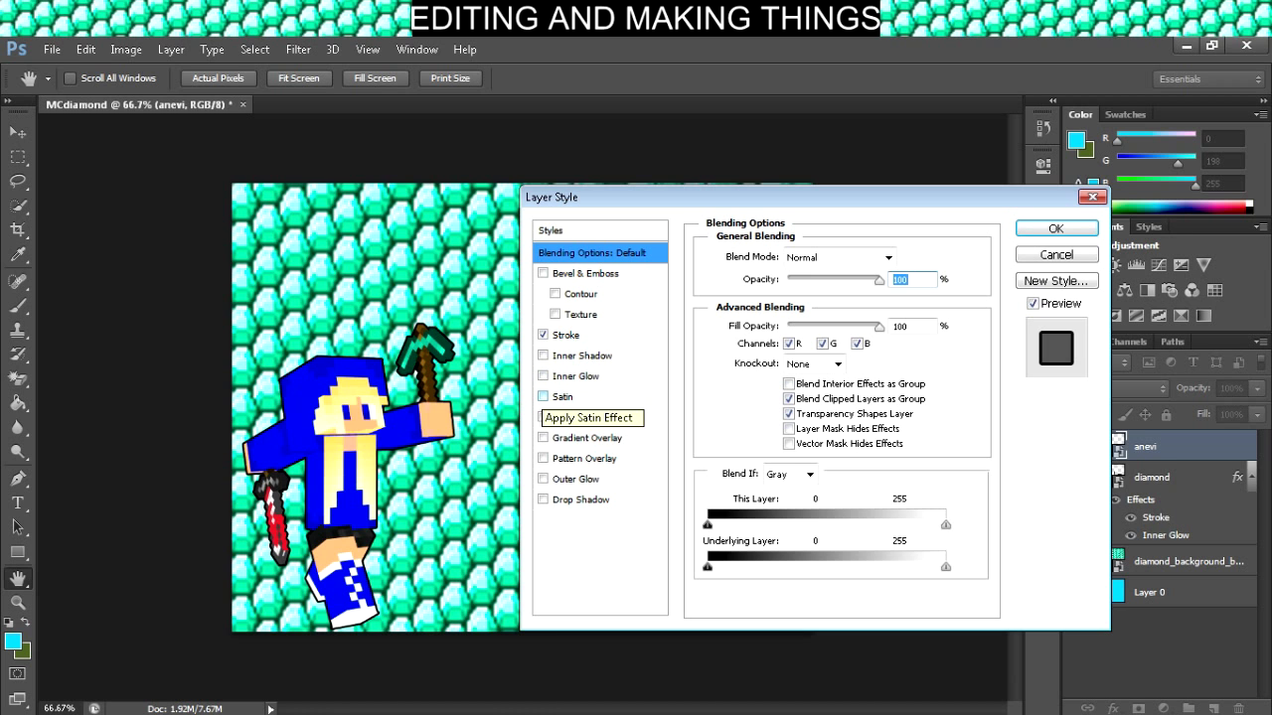
click(542, 397)
click(542, 396)
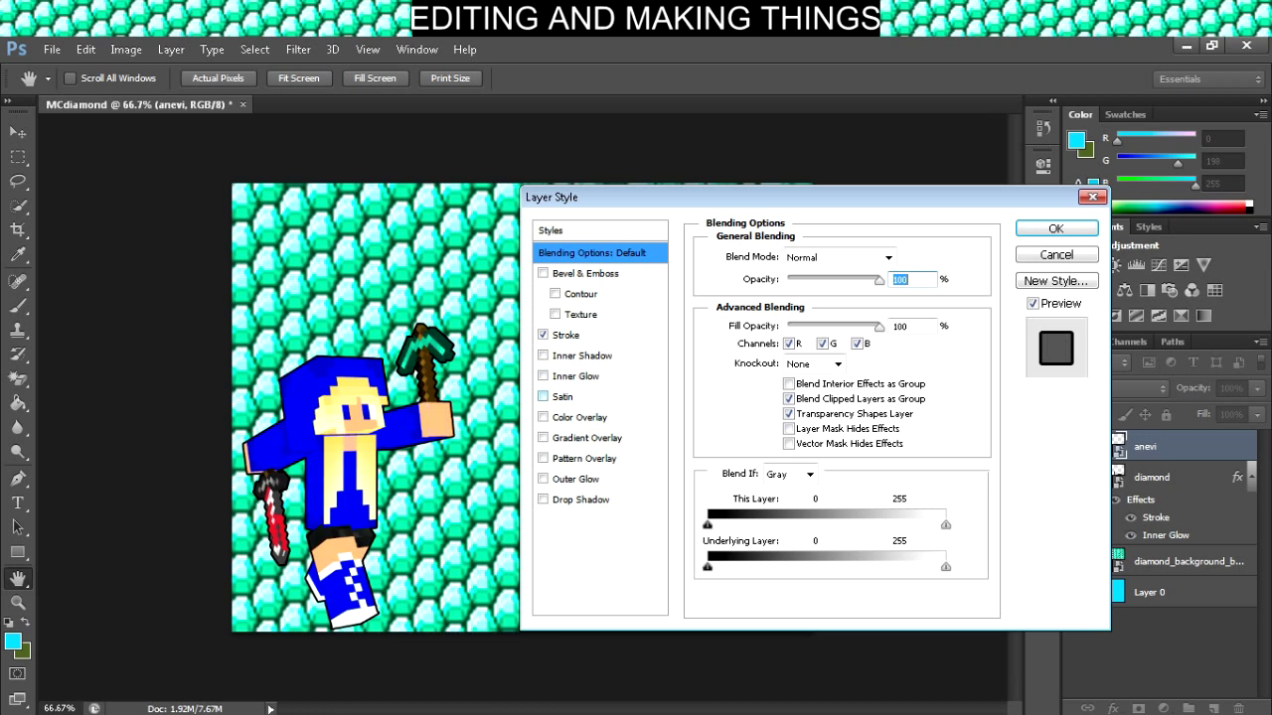
click(542, 375)
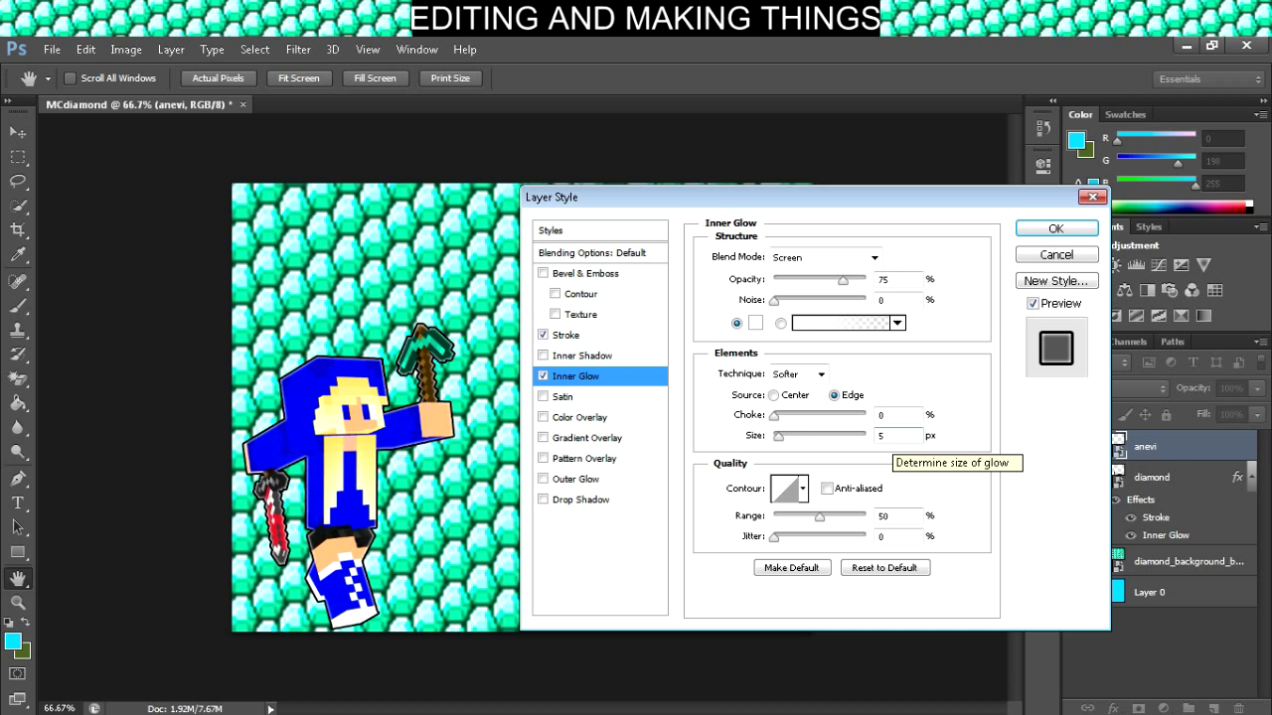
- Try larger sizes for the anevi layer's Inner Glow, up to 202 px
text(98114)
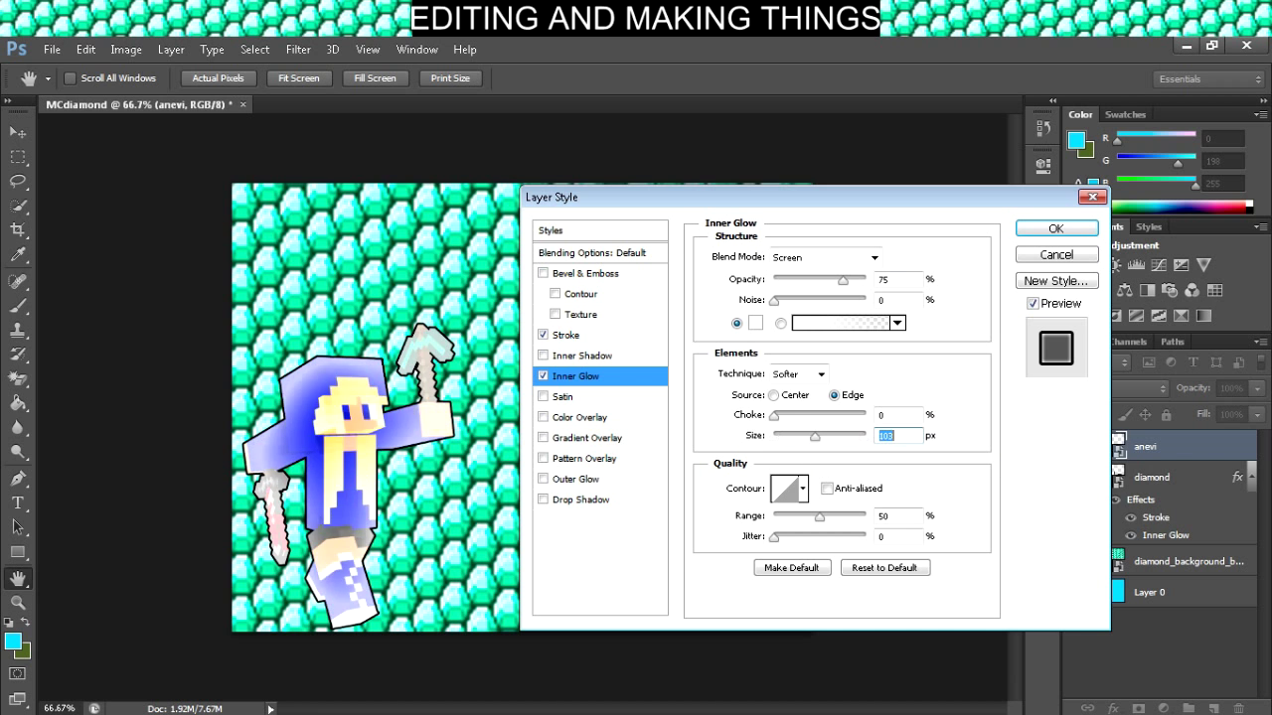
text(202)
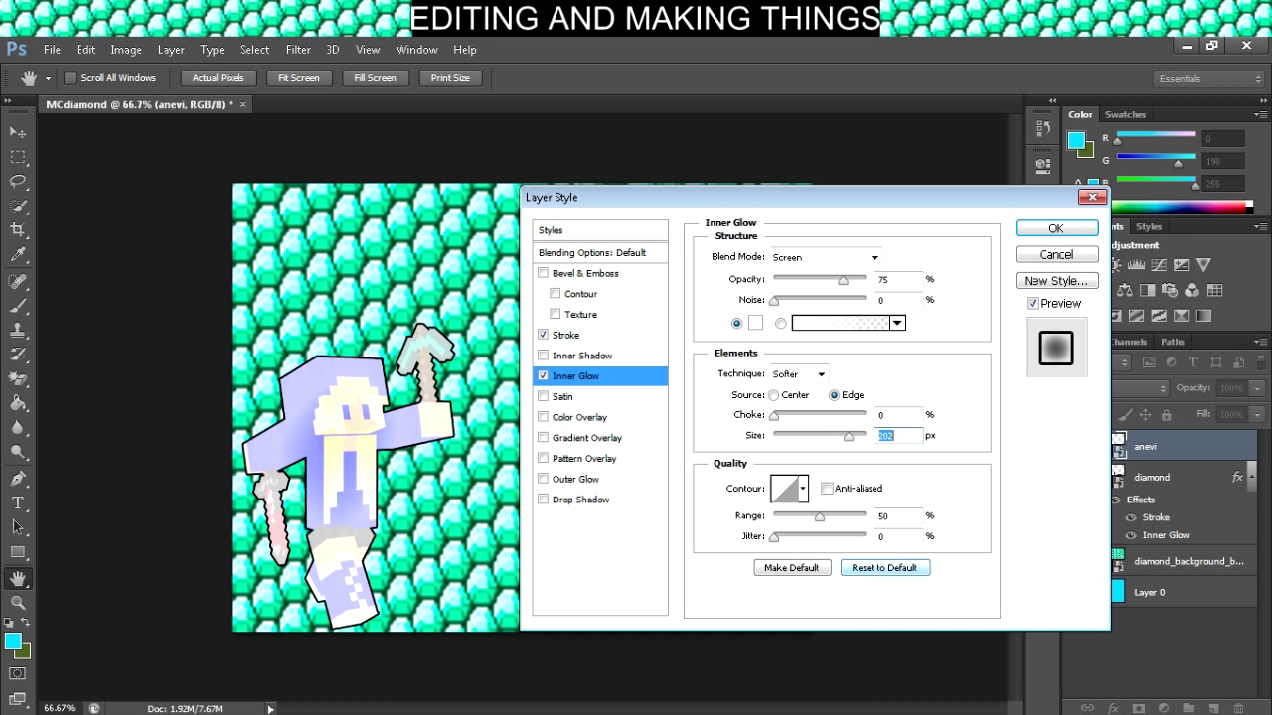
- Reset the anevi layer's Inner Glow to its defaults, set its size to 10 px and apply the style without Drop Shadow
click(884, 567)
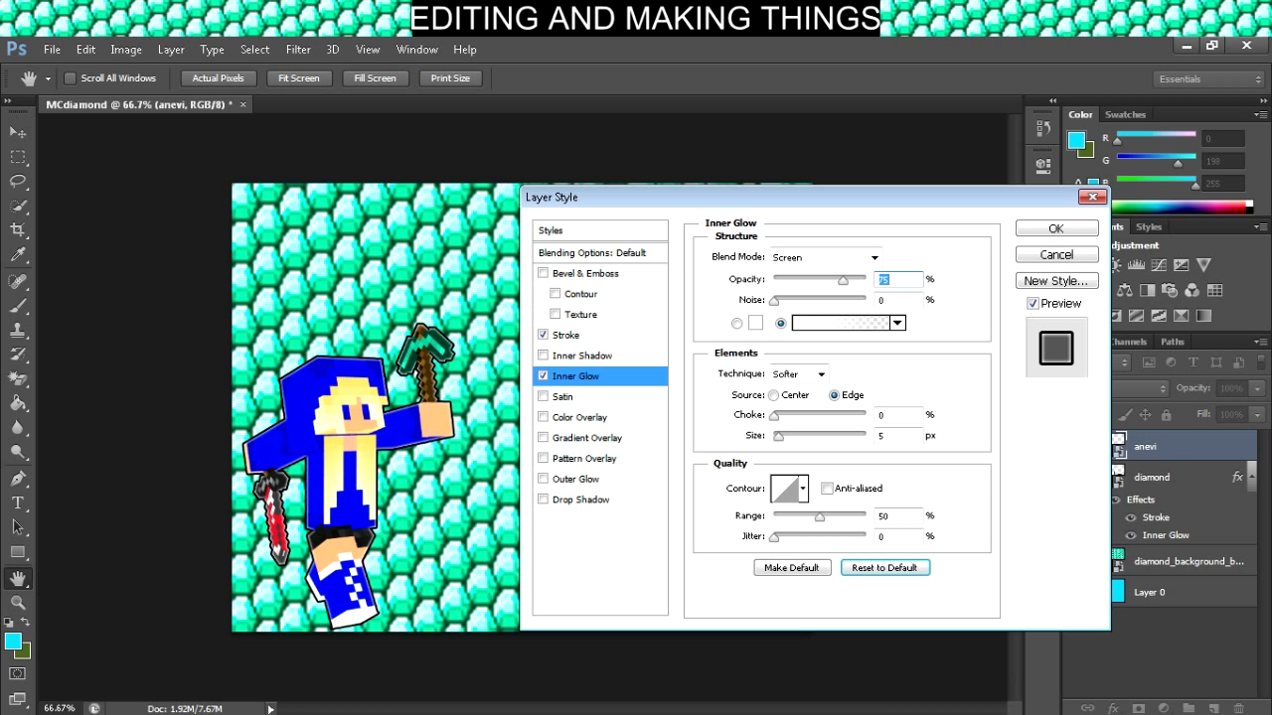
click(889, 435)
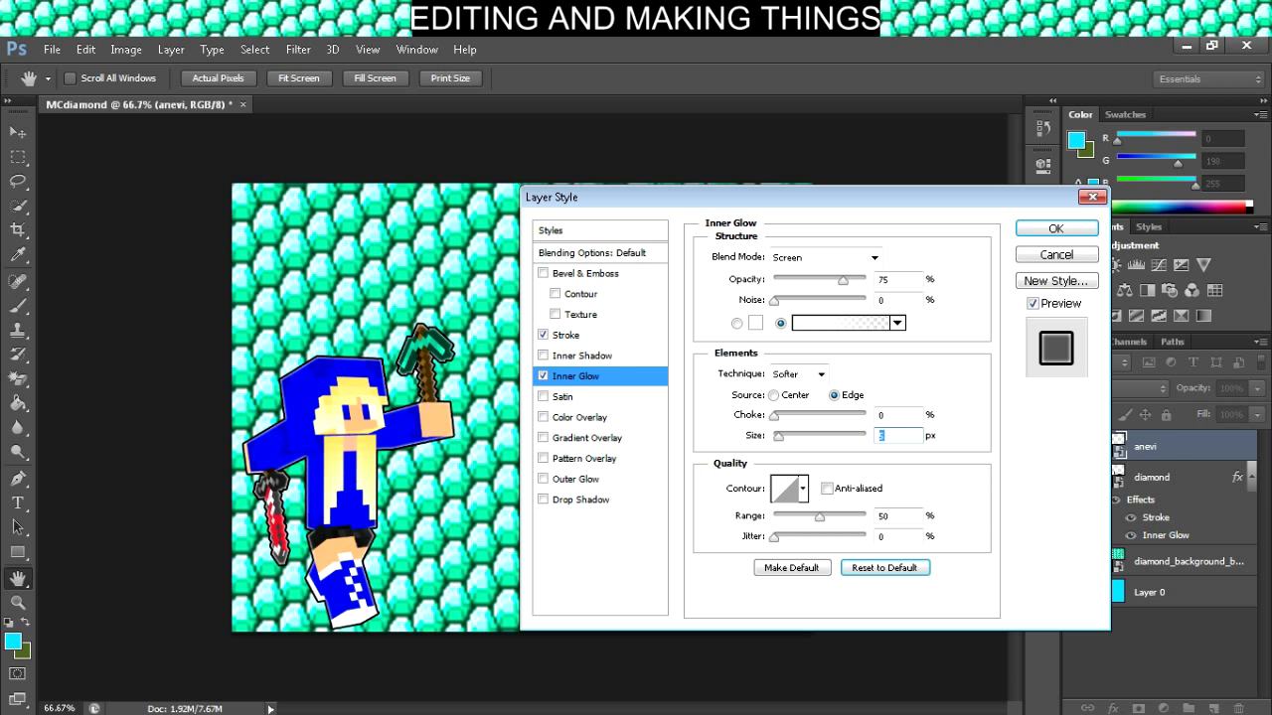
text(10)
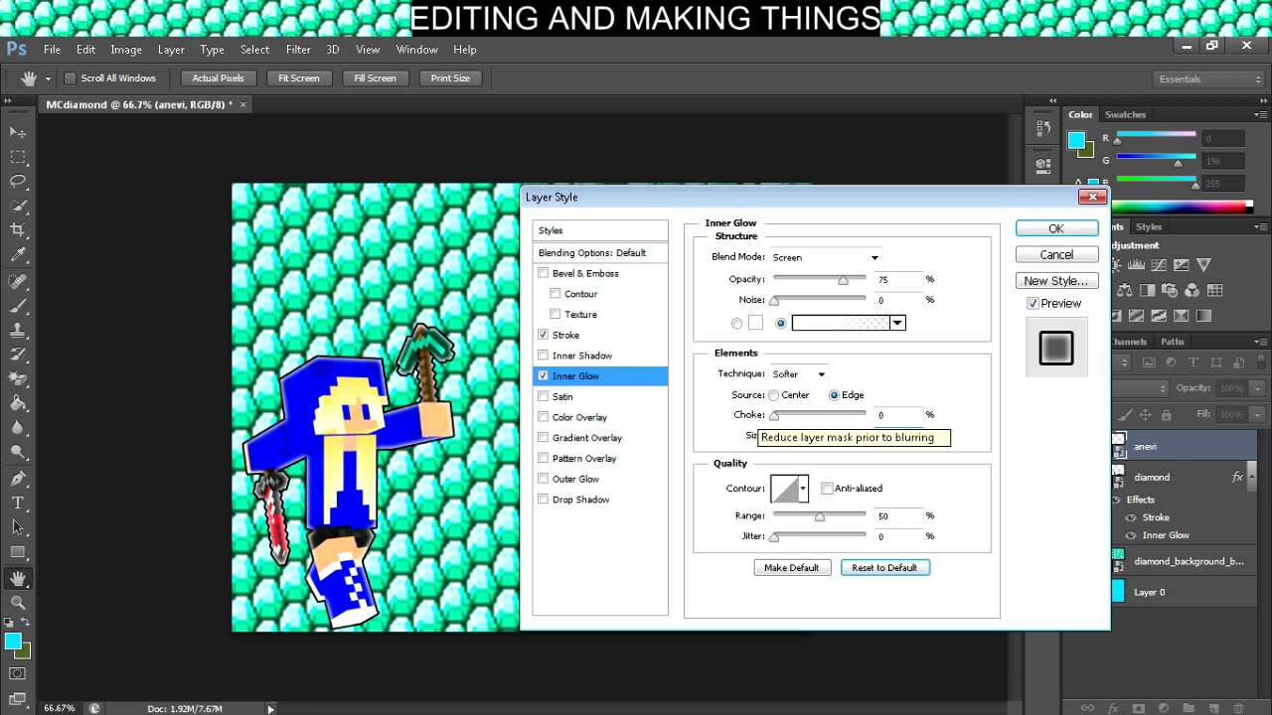
click(884, 435)
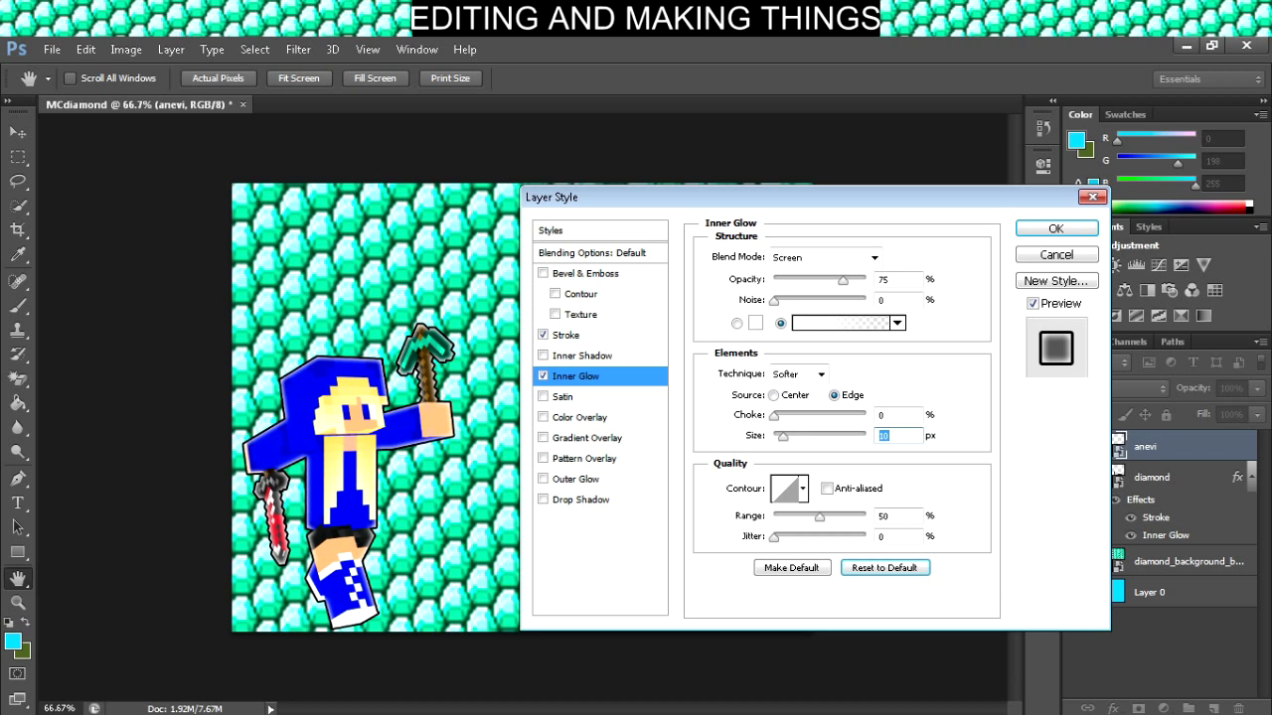
click(543, 500)
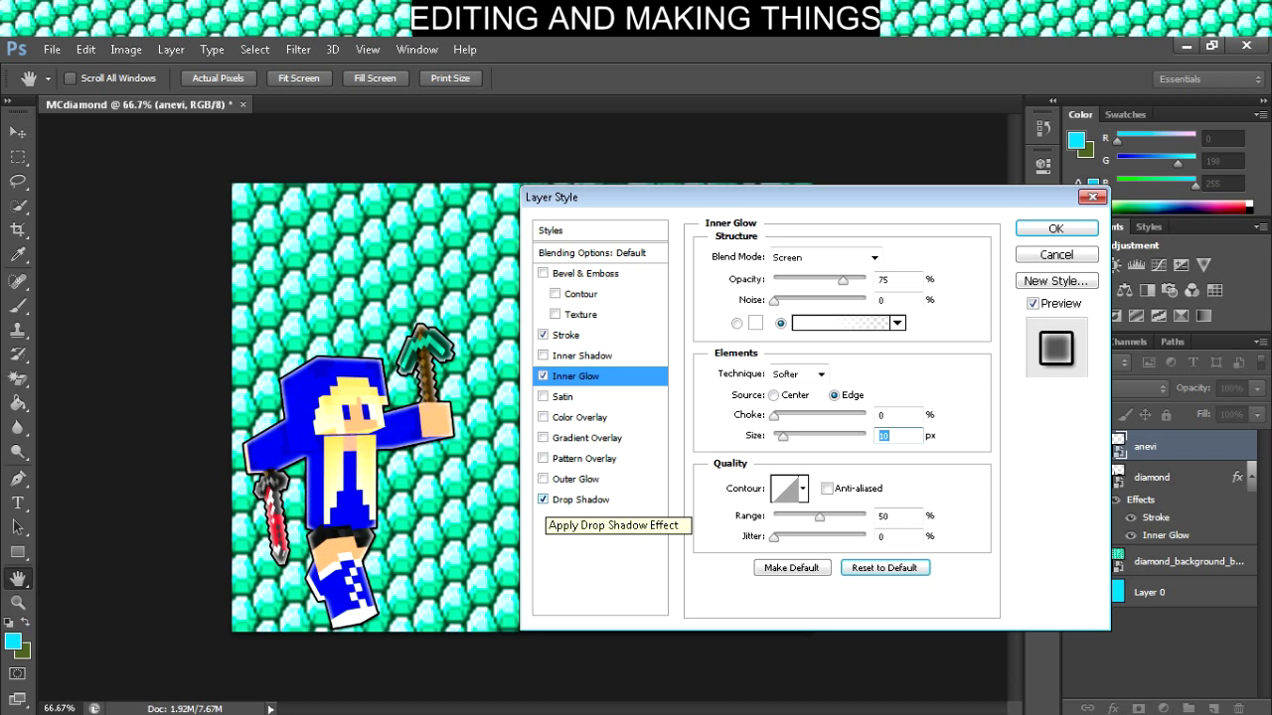
click(542, 499)
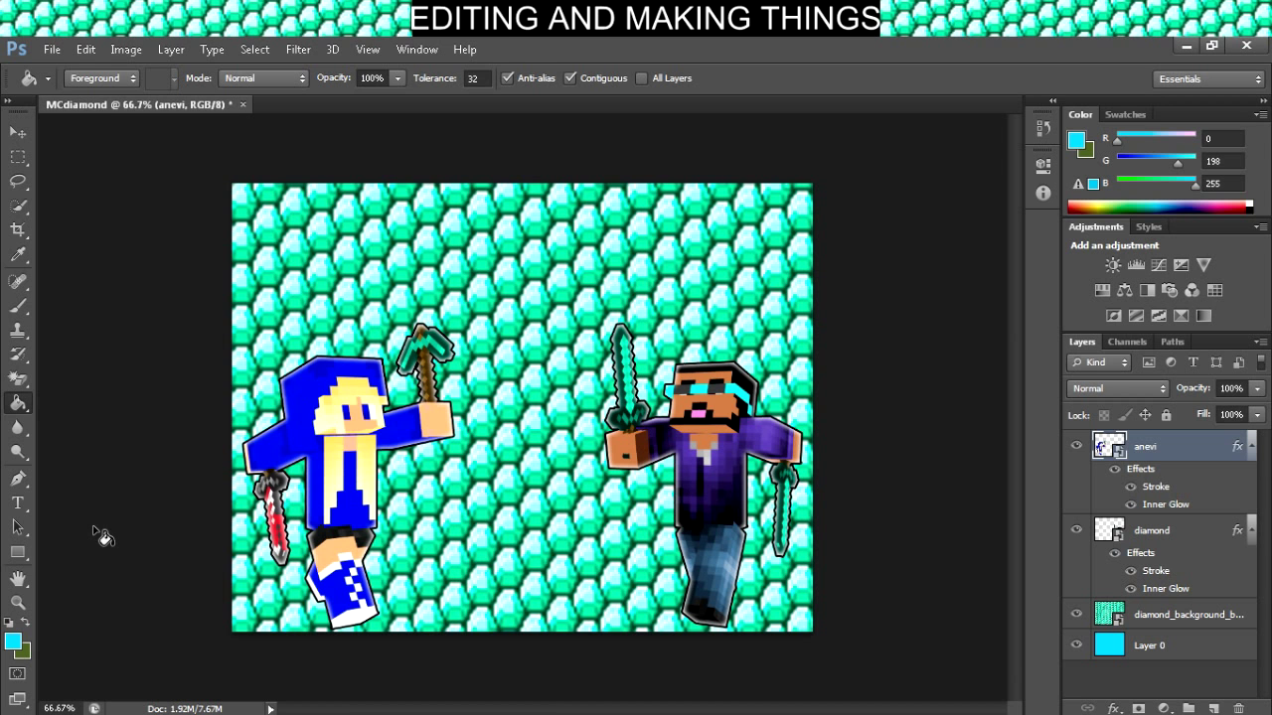
- Add the text min3cr4ft2014MC in cyan 50 pt Terminal above the purple character
click(18, 503)
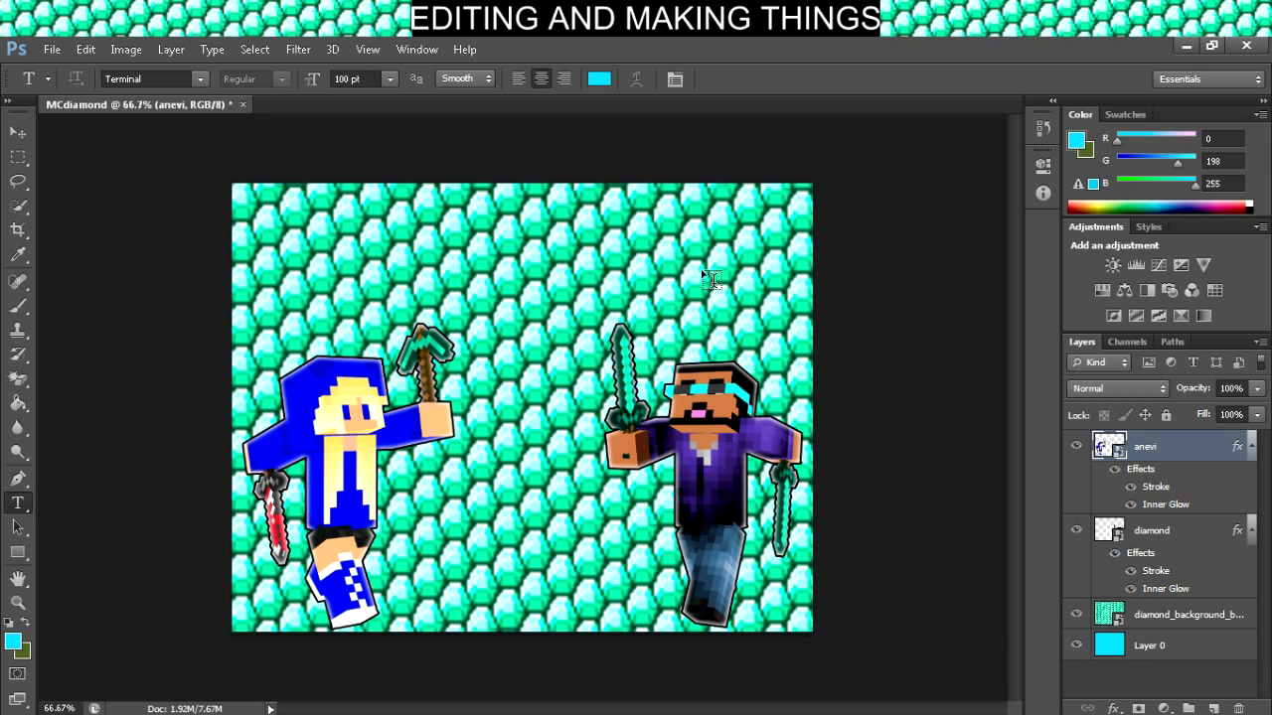
click(712, 279)
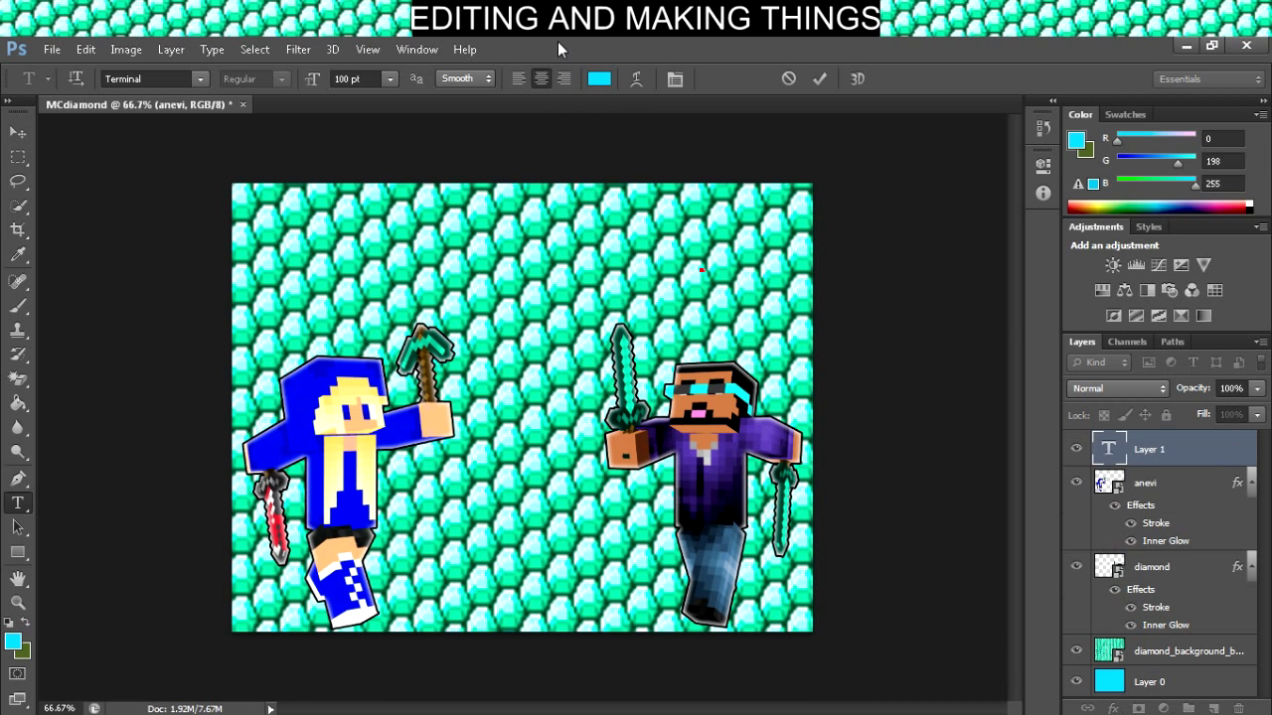
click(346, 78)
key(BackSpace)
key(BackSpace)
key(BackSpace)
text(50)
key(Return)
text(minecraft)
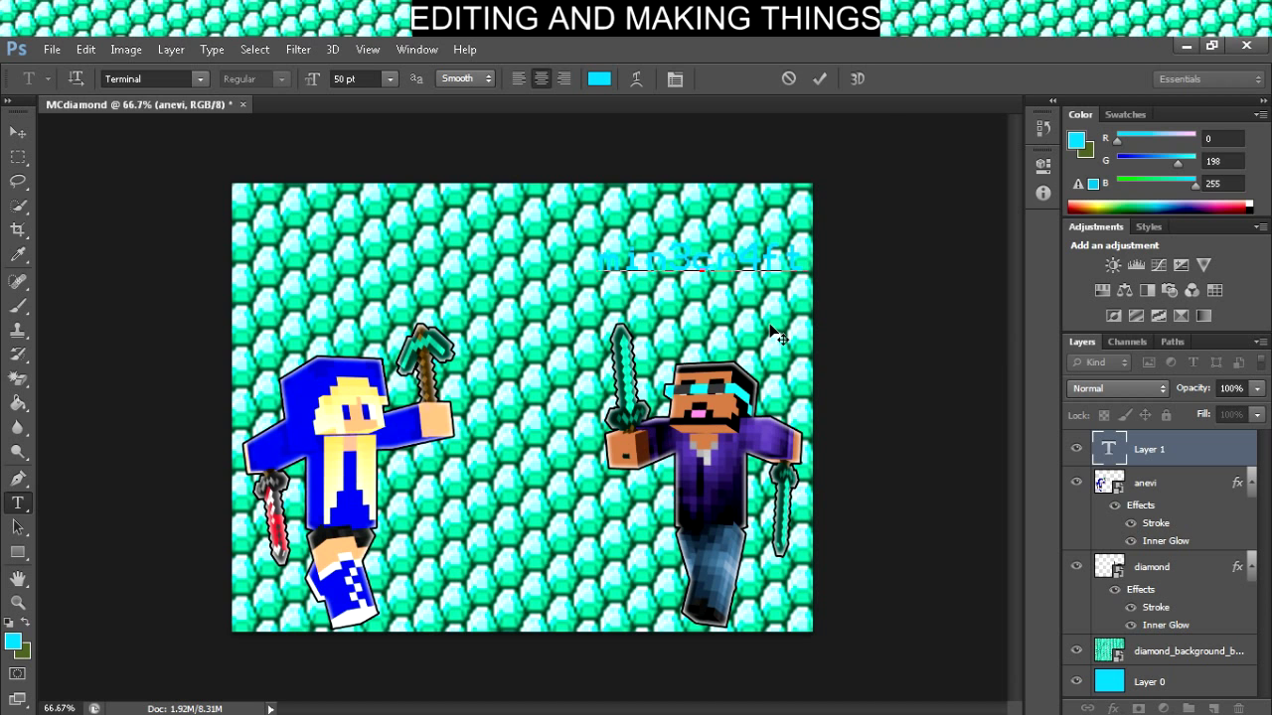
text(20)
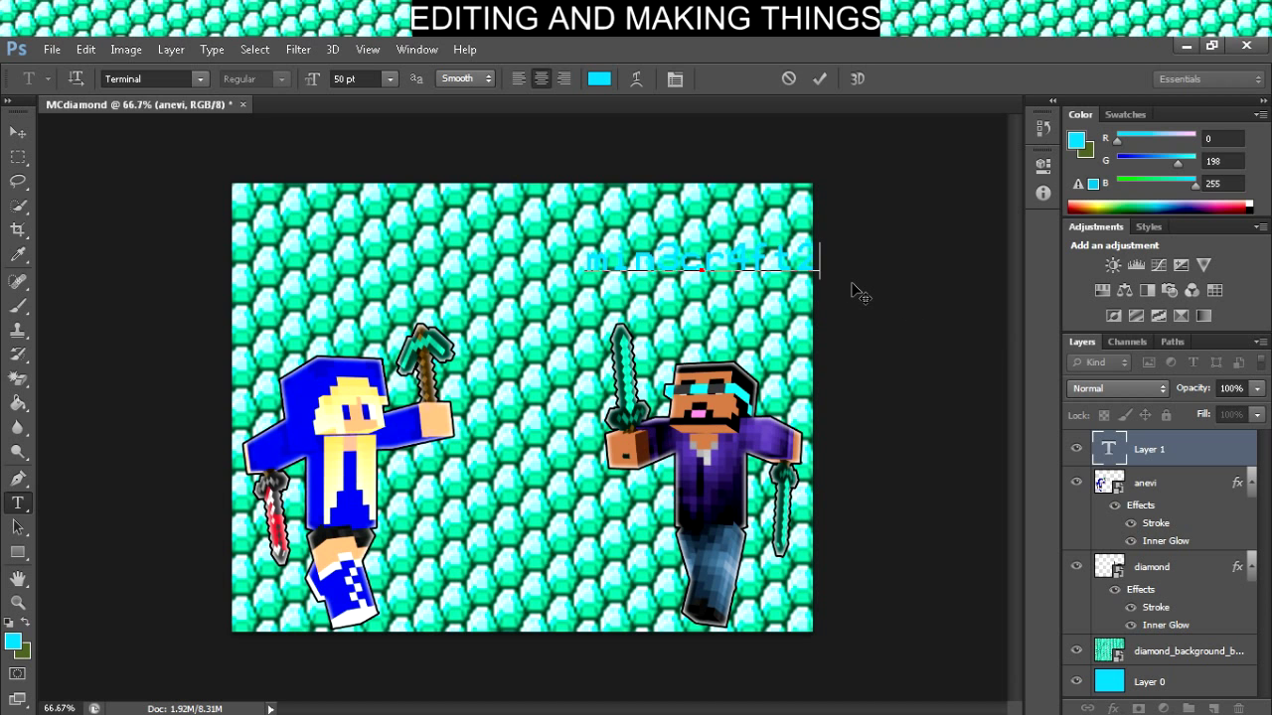
text(14)
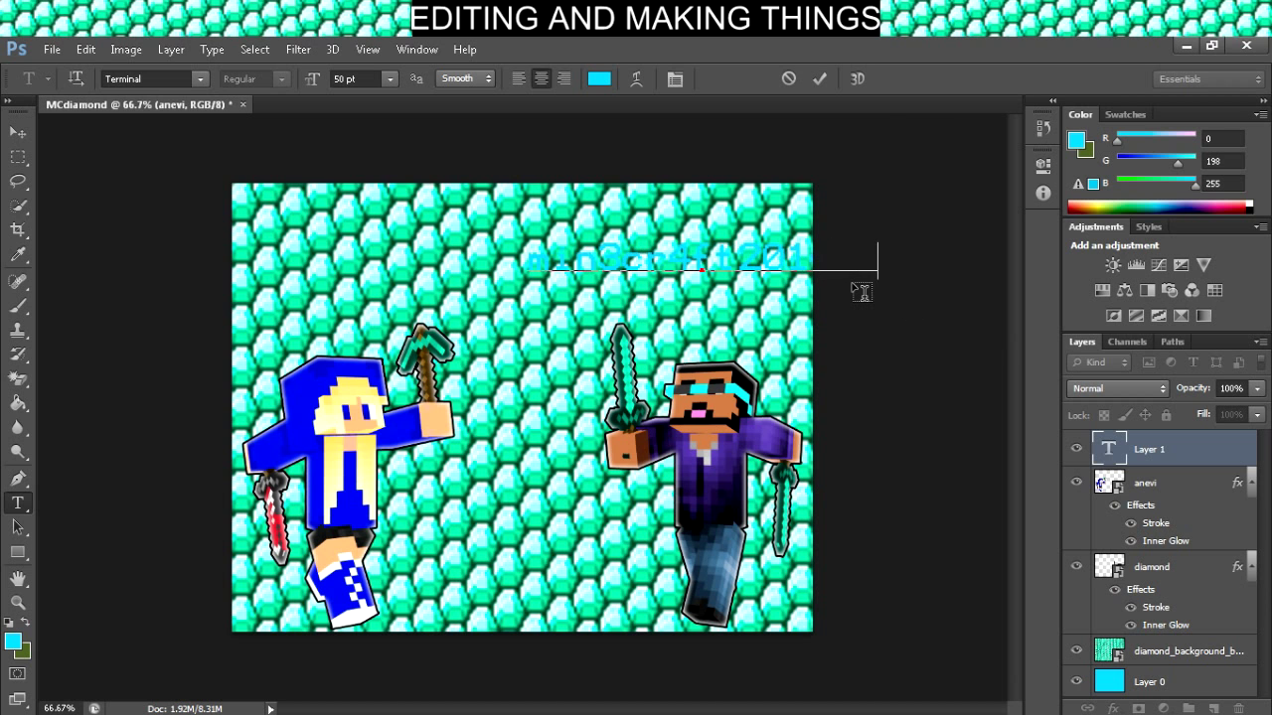
drag(723, 298, 650, 306)
text(C)
- Reduce the size of the whole min3cr4ft2014MC text, trying 20 pt and settling on 30 pt
drag(795, 265, 321, 281)
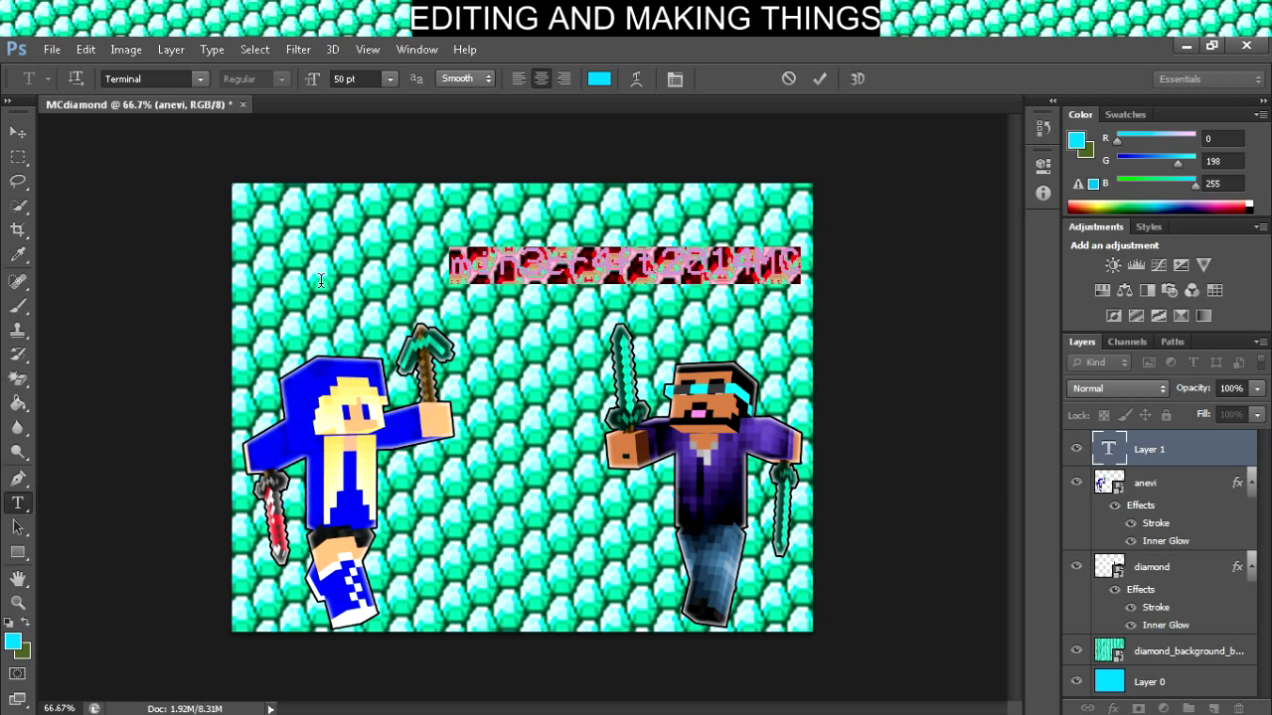
click(345, 77)
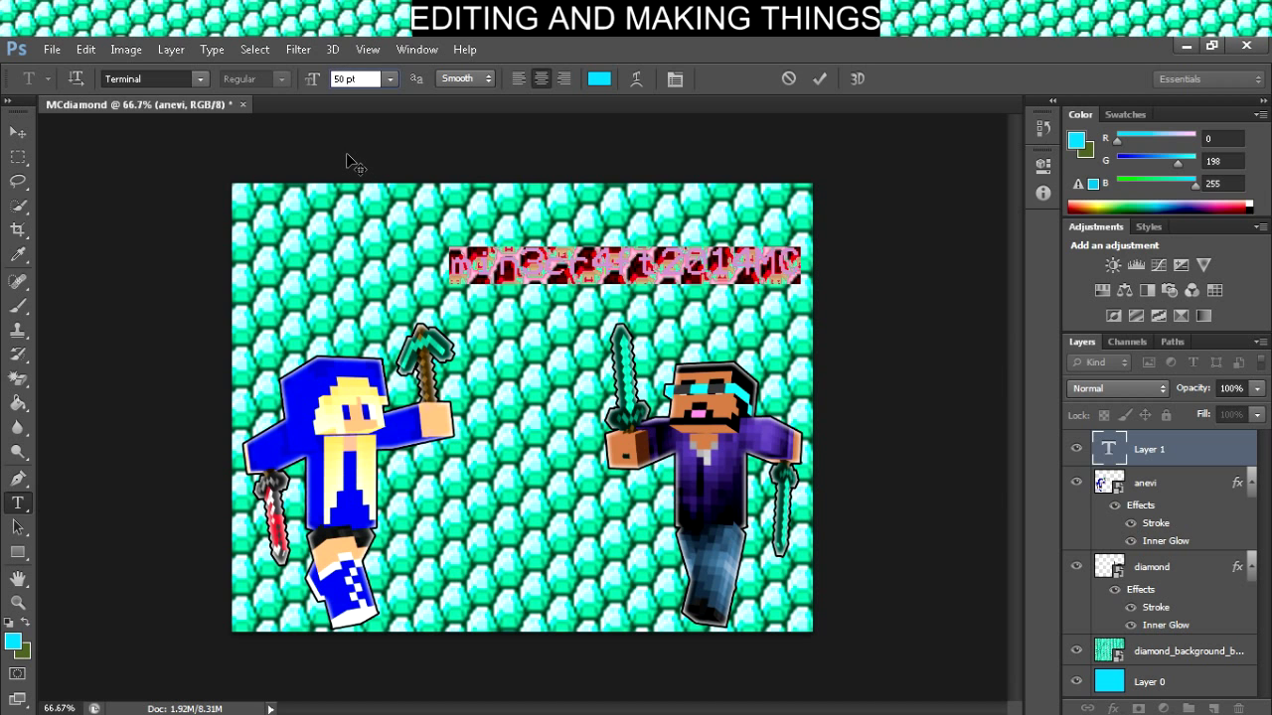
key(BackSpace)
key(BackSpace)
text(20)
key(Return)
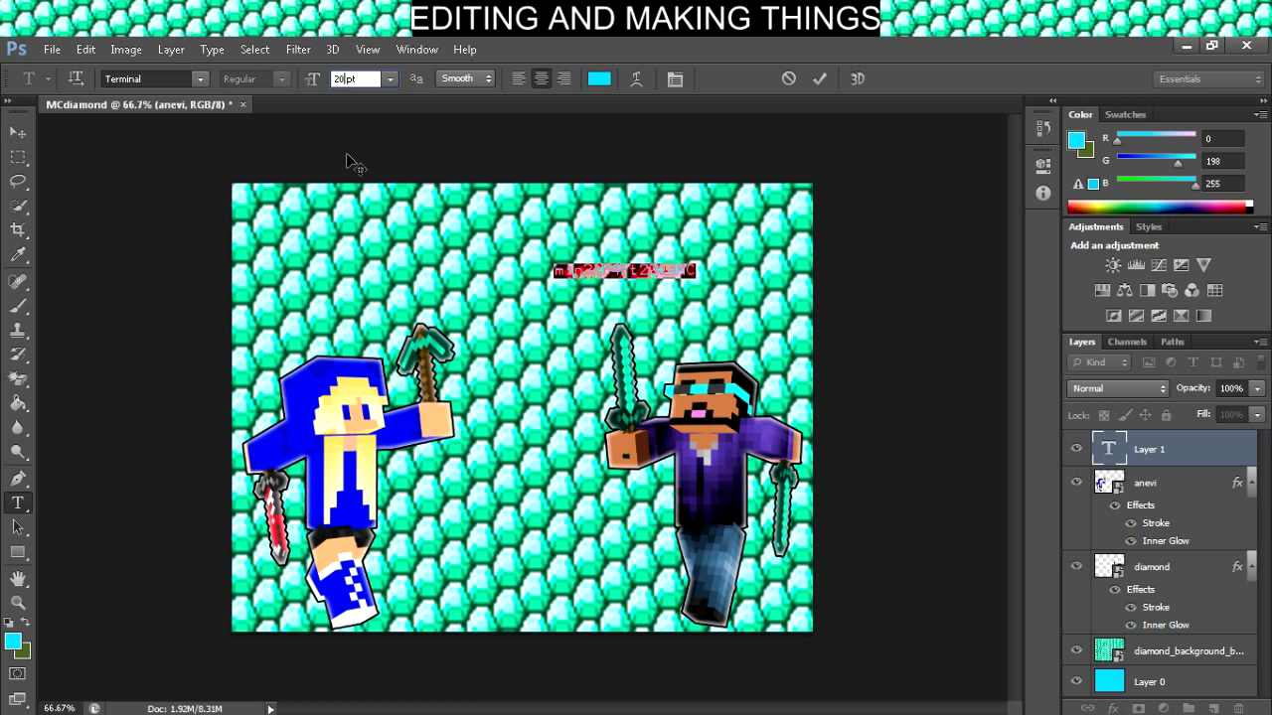
key(BackSpace)
key(BackSpace)
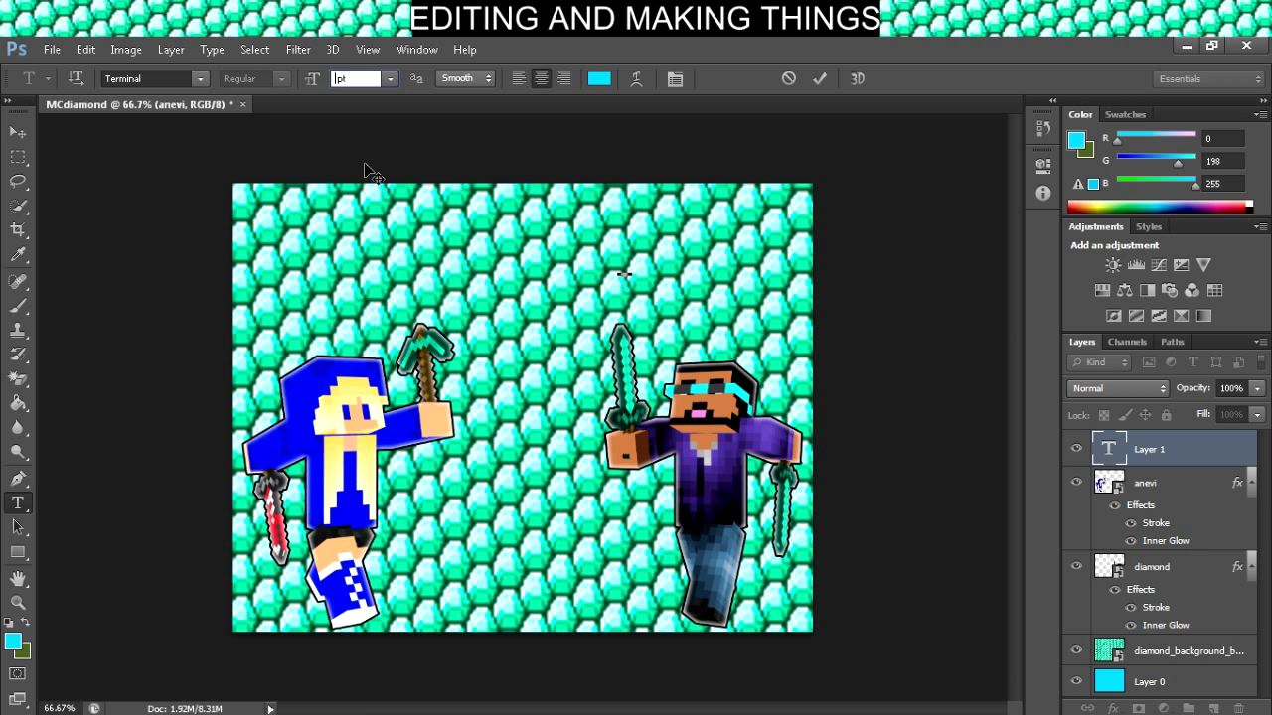
text(30)
key(Return)
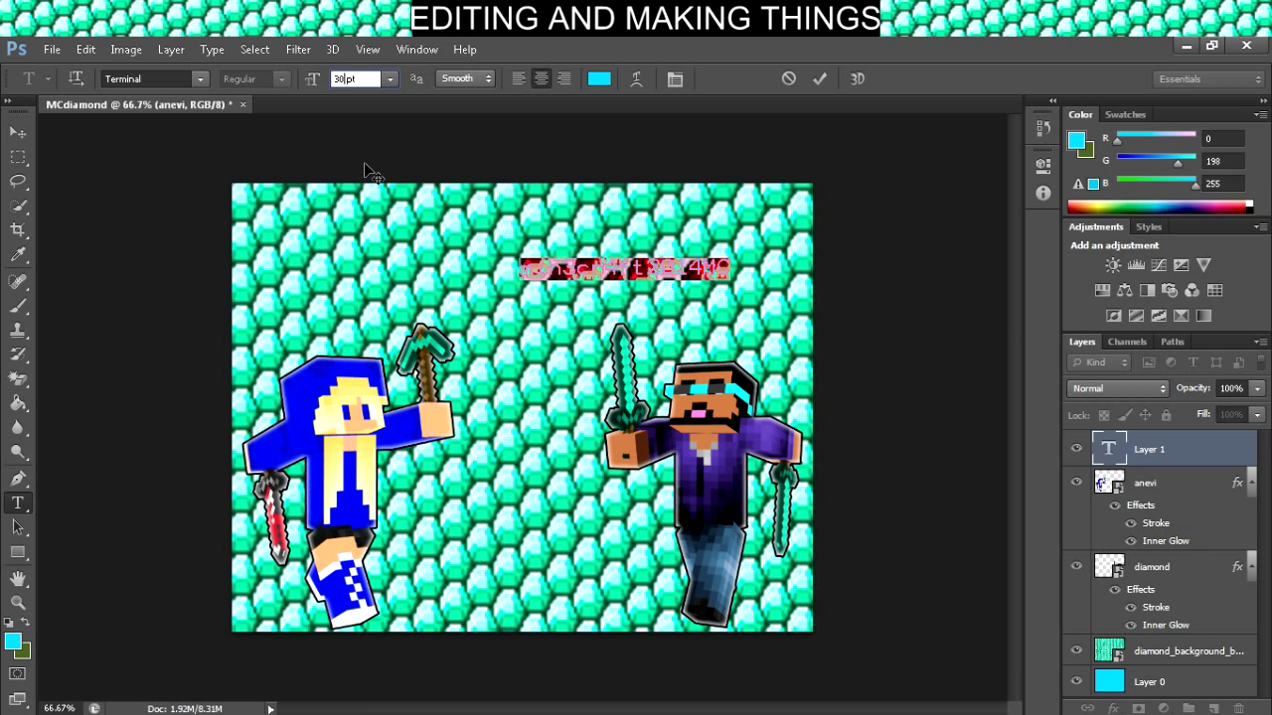
- Move the min3cr4ft2014MC text down to just above the purple character's head and sword and commit it
click(731, 269)
drag(658, 310, 739, 352)
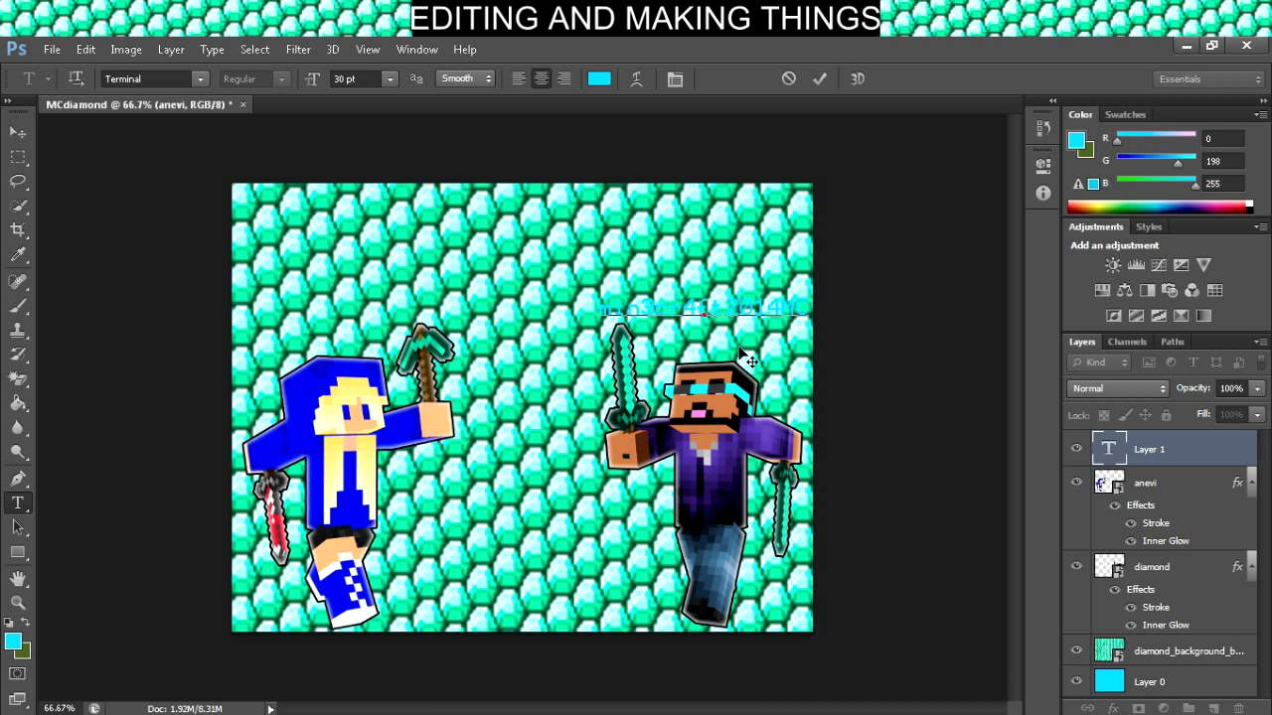
click(829, 76)
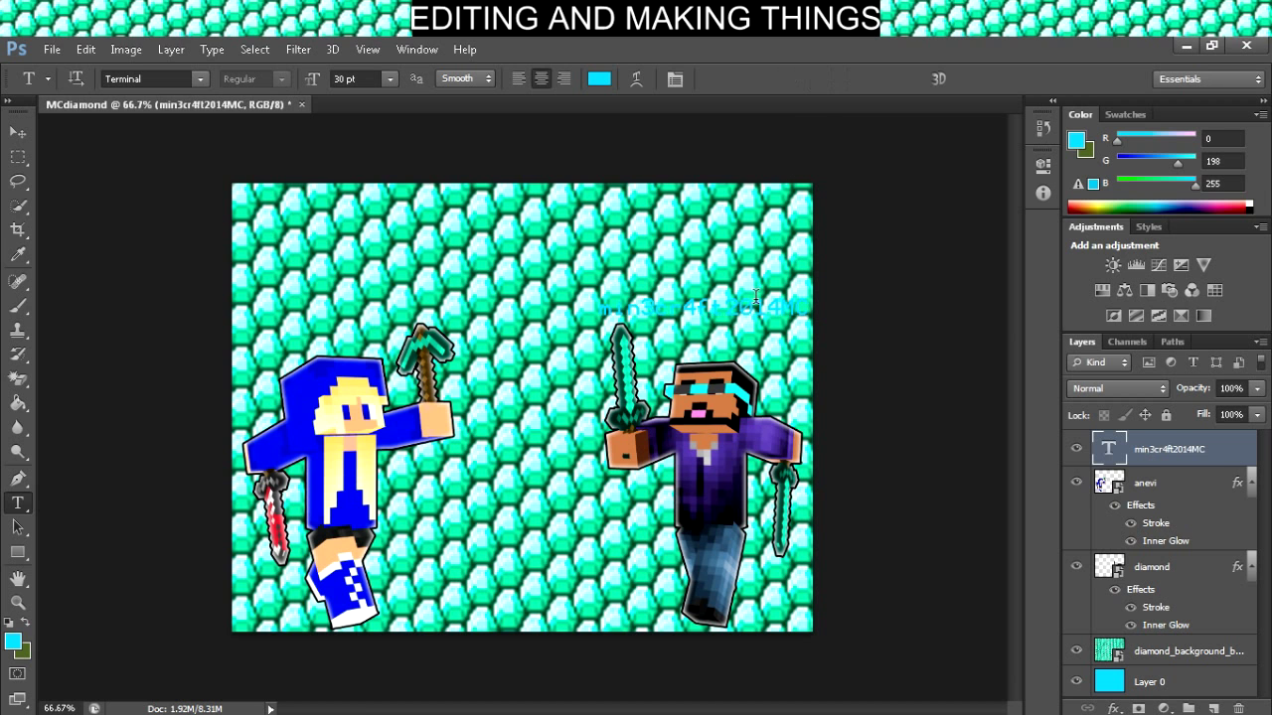
- Apply Stroke and Inner Glow to the min3cr4ft2014MC text layer, leaving Drop Shadow and Bevel & Emboss off
right_click(1156, 445)
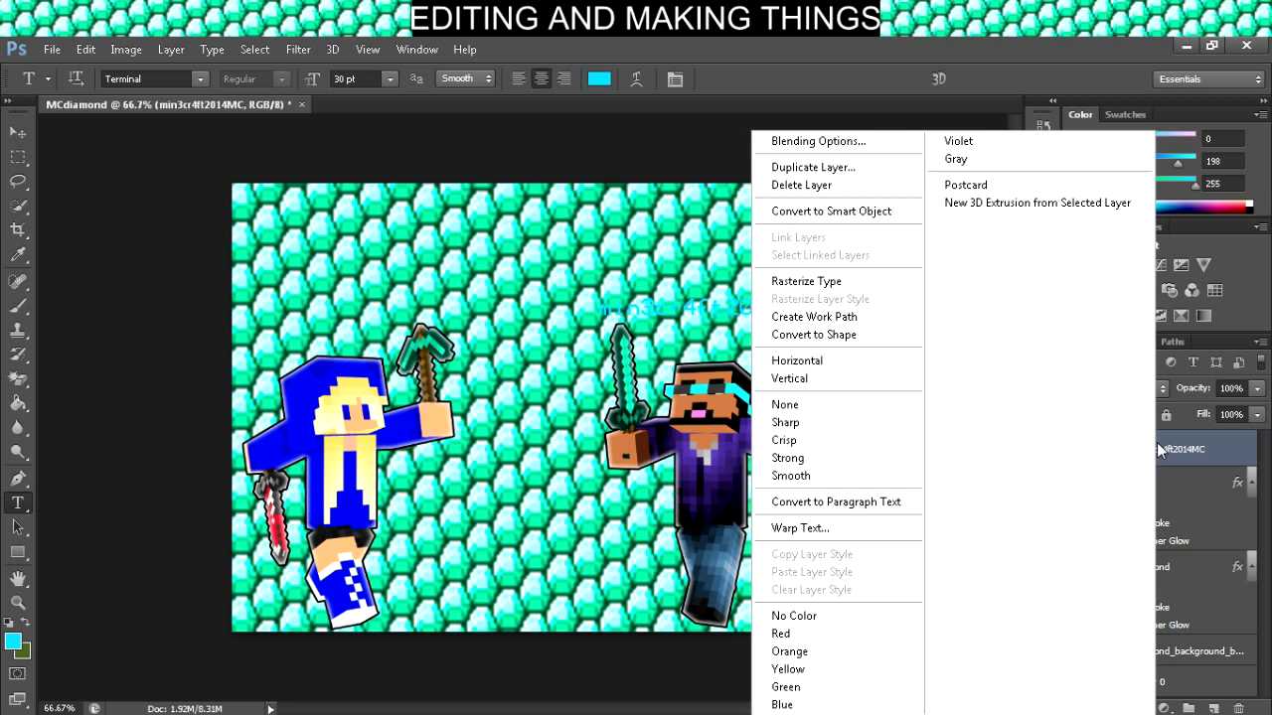
click(889, 140)
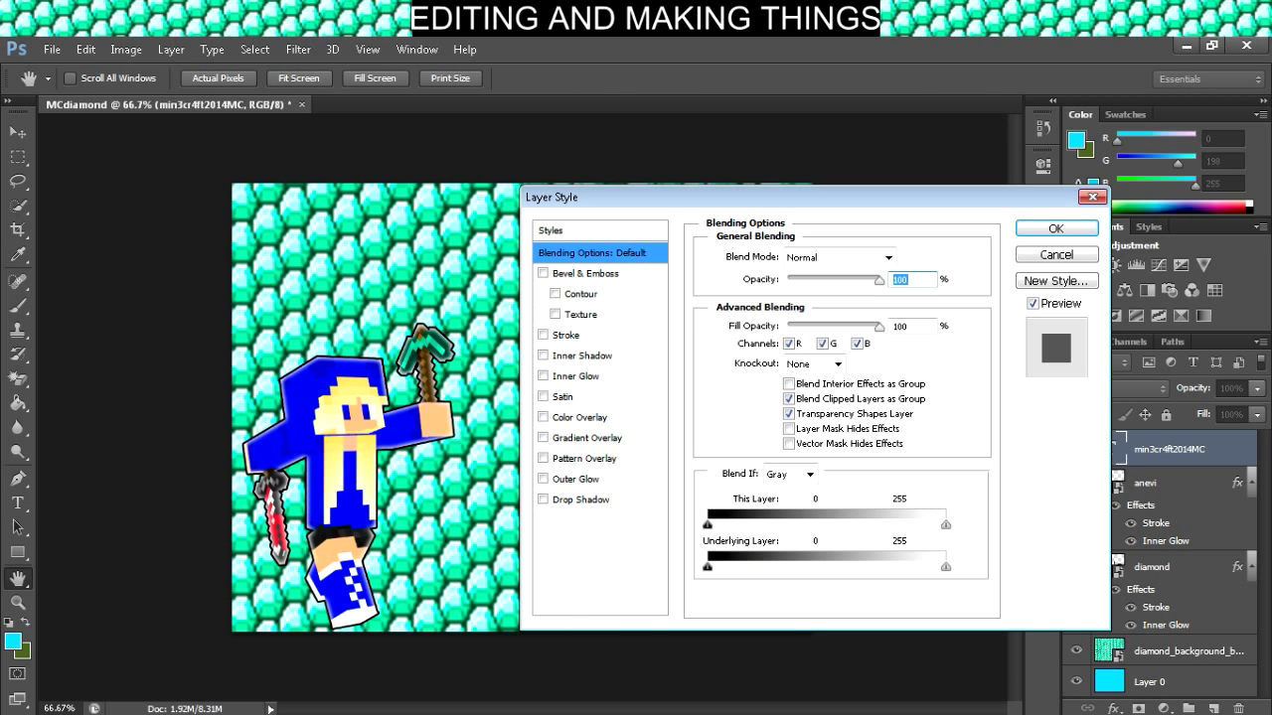
drag(696, 196, 175, 186)
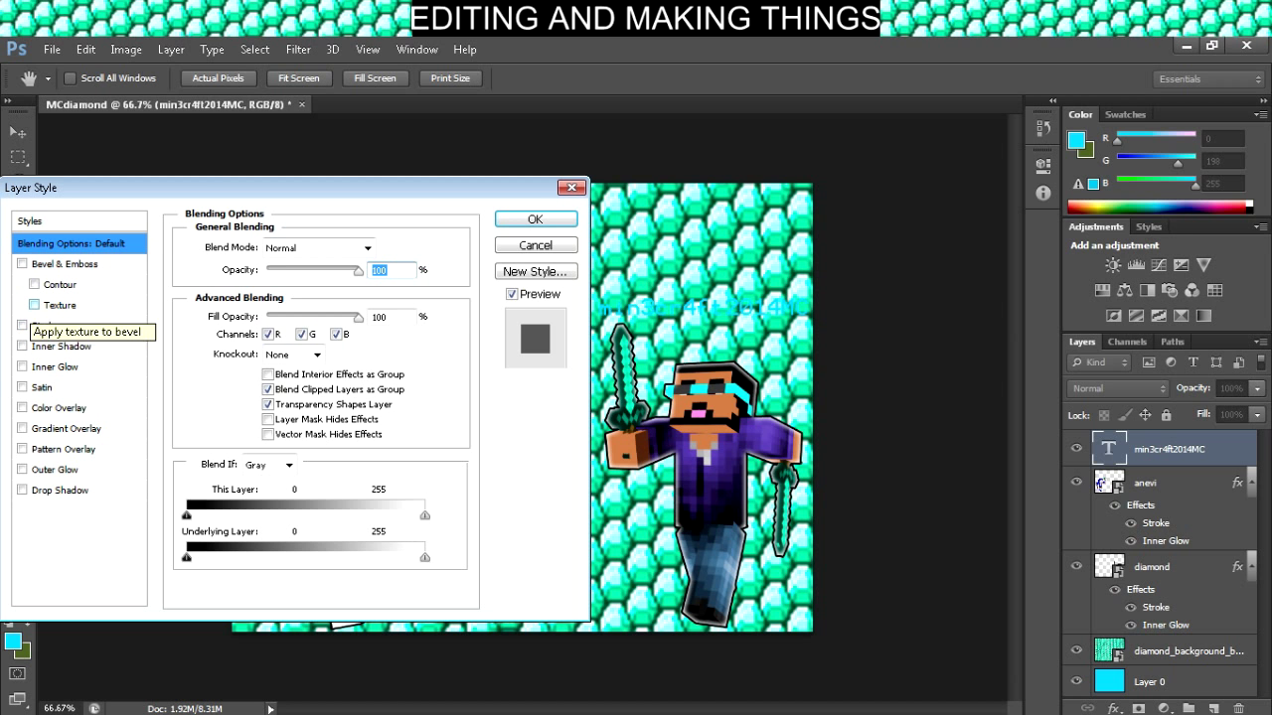
click(22, 324)
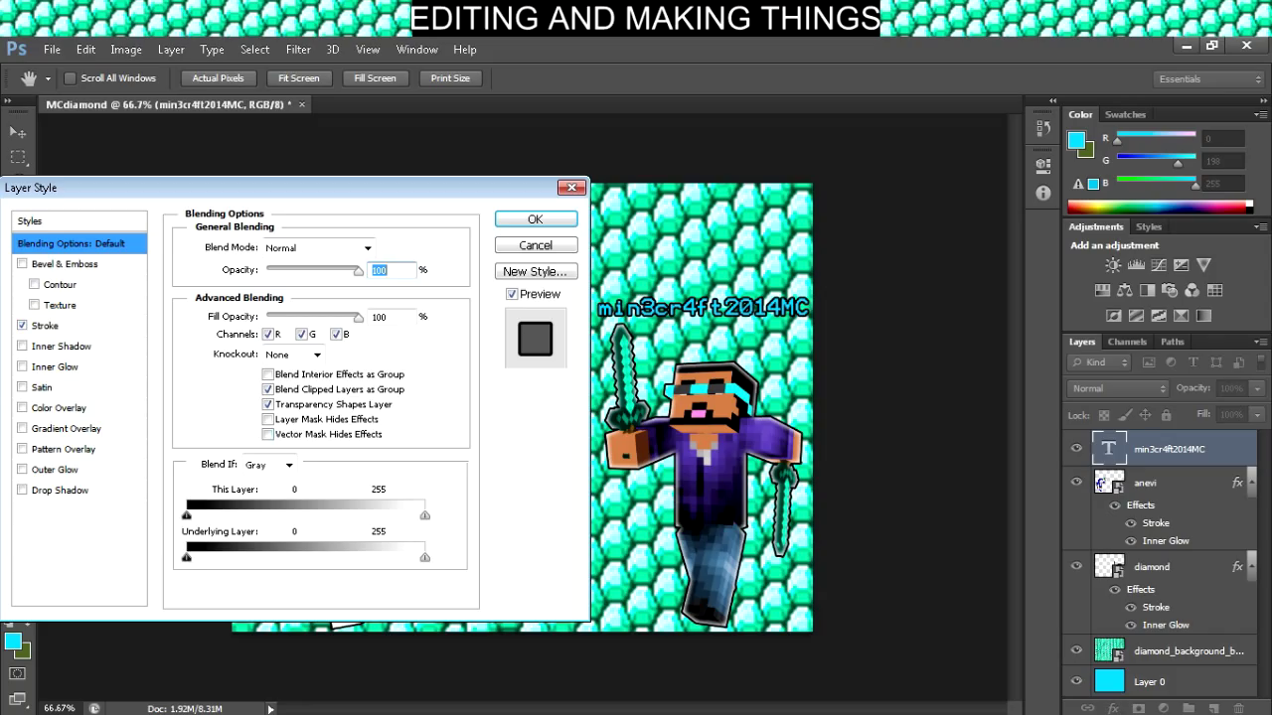
click(22, 490)
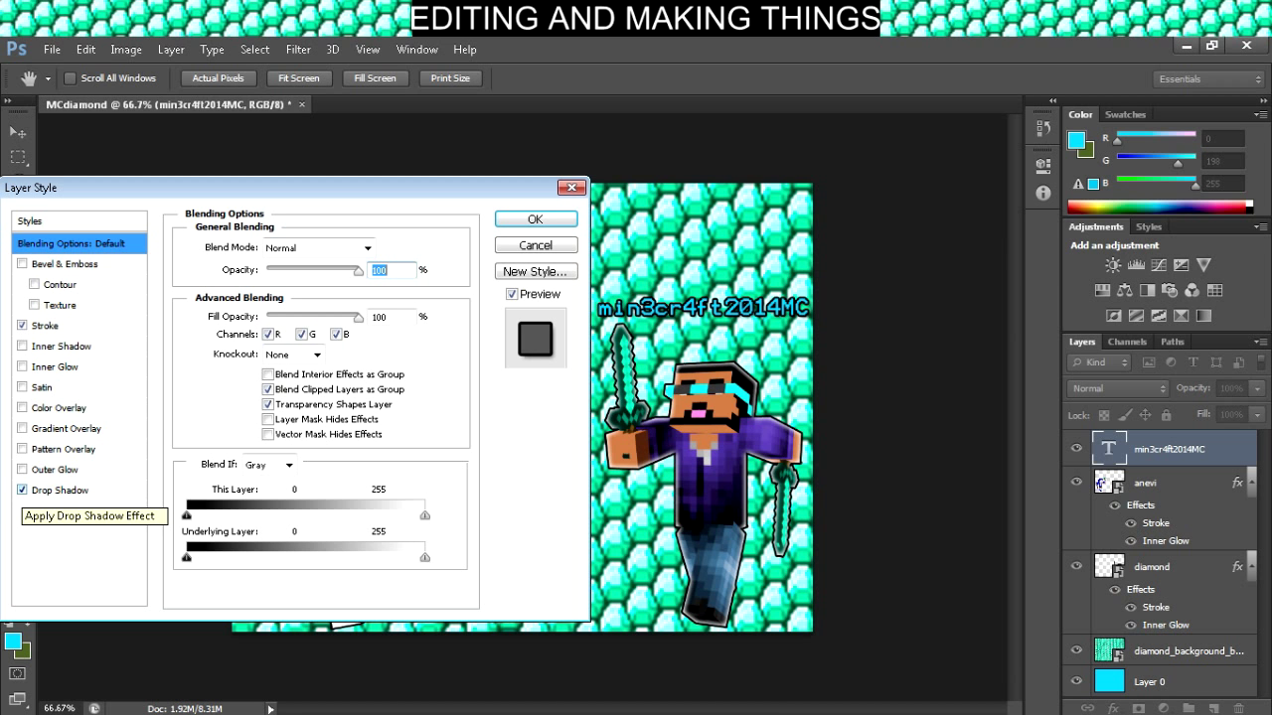
click(22, 490)
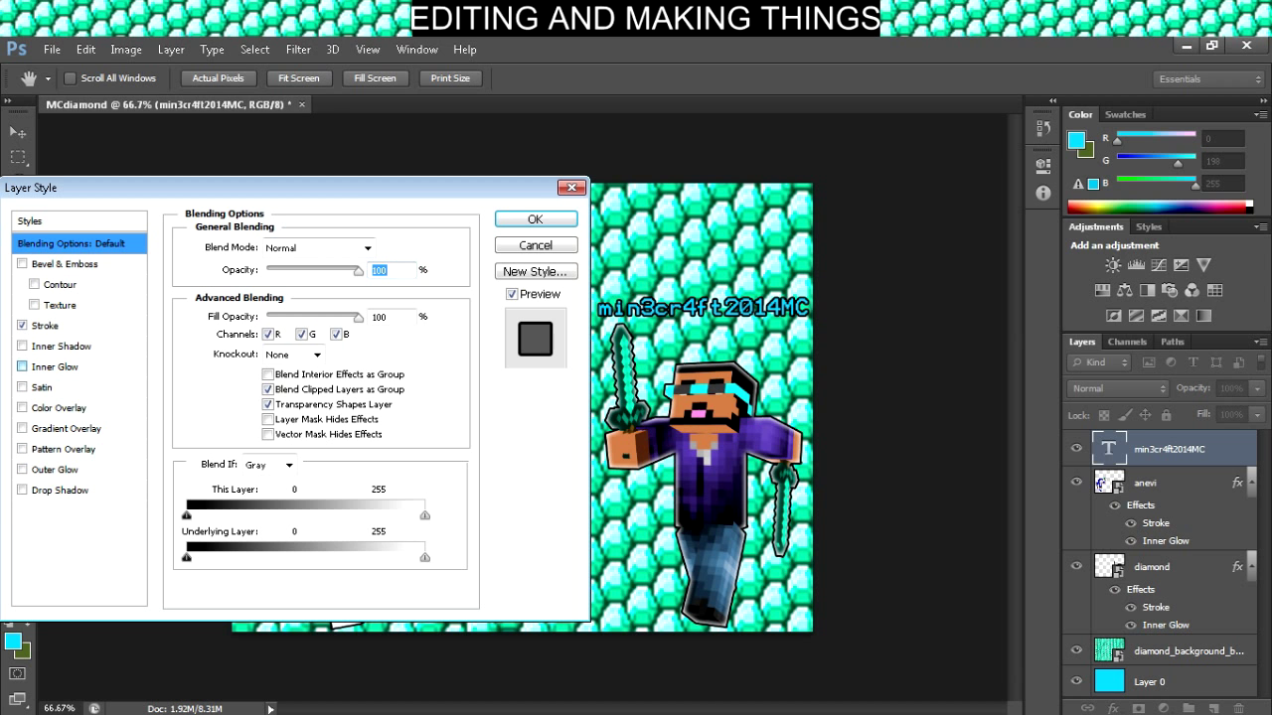
click(22, 367)
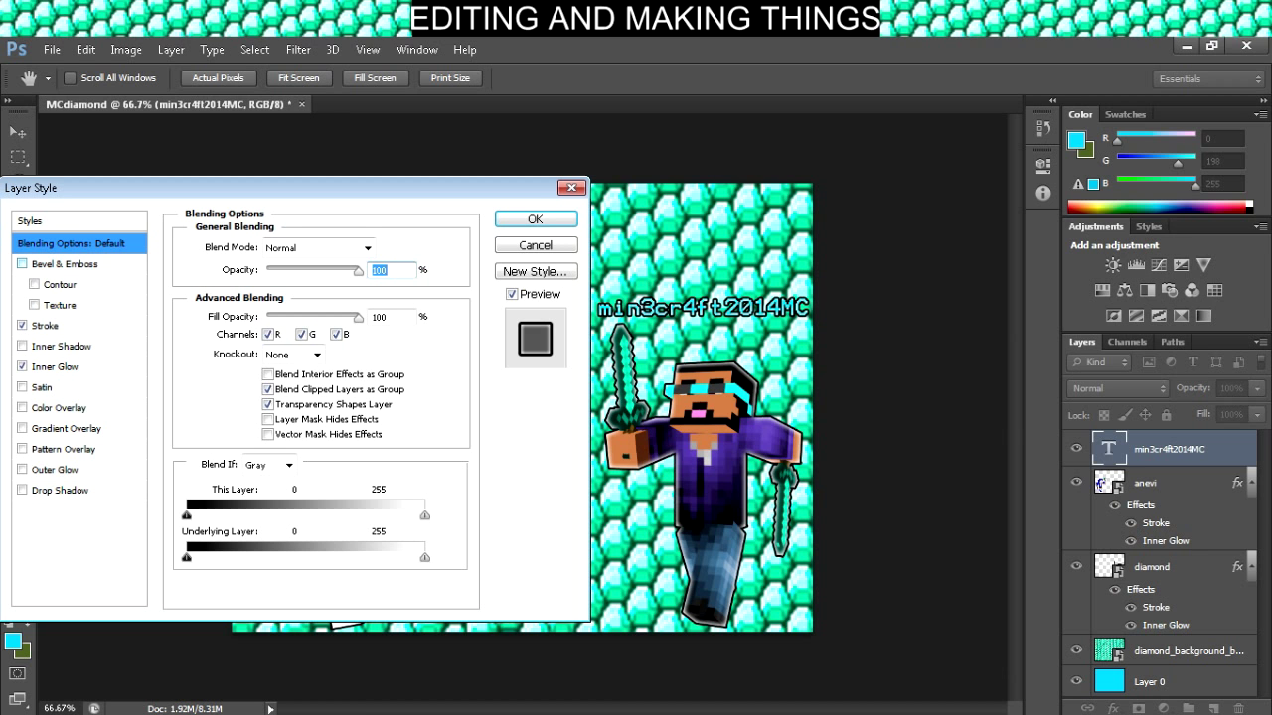
click(22, 263)
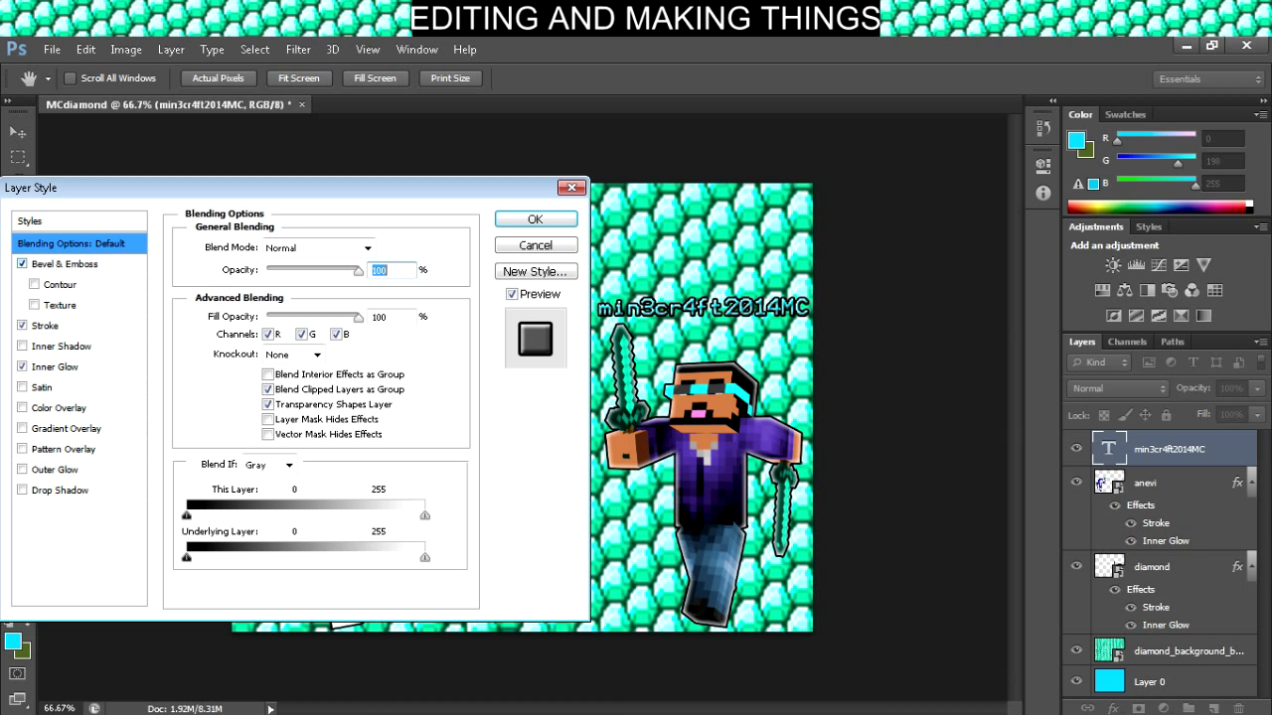
click(21, 263)
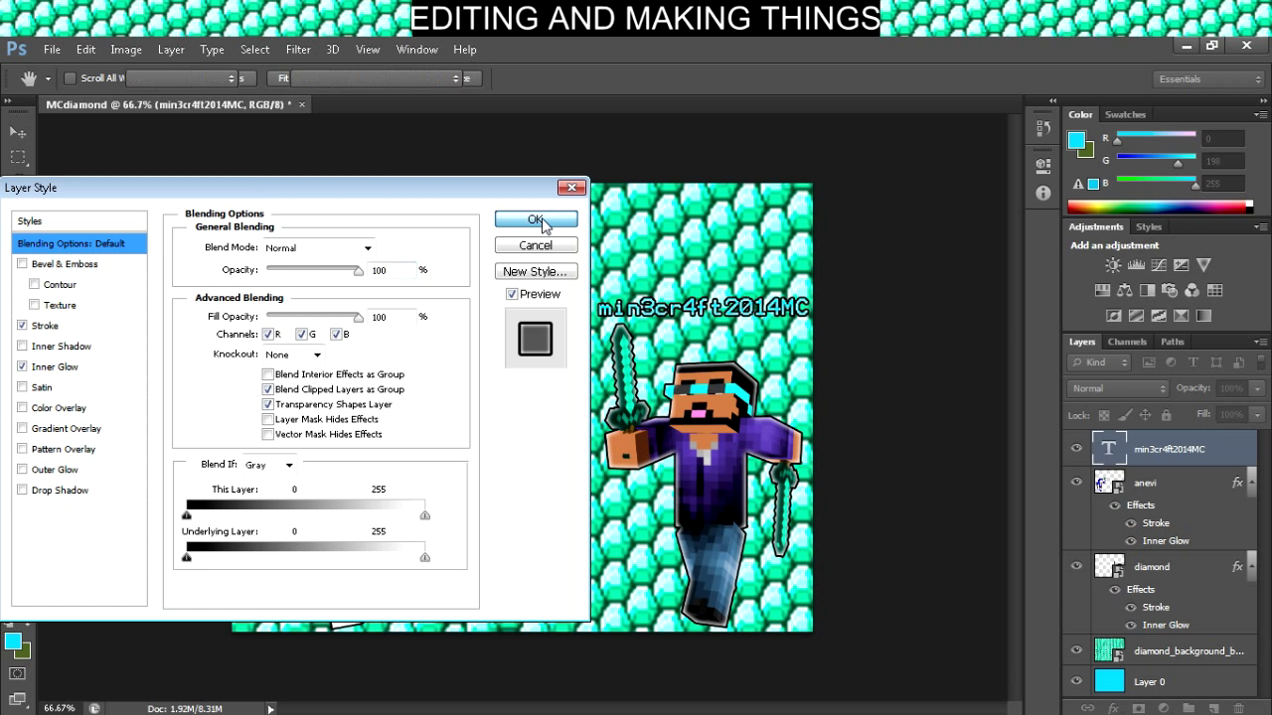
key(Return)
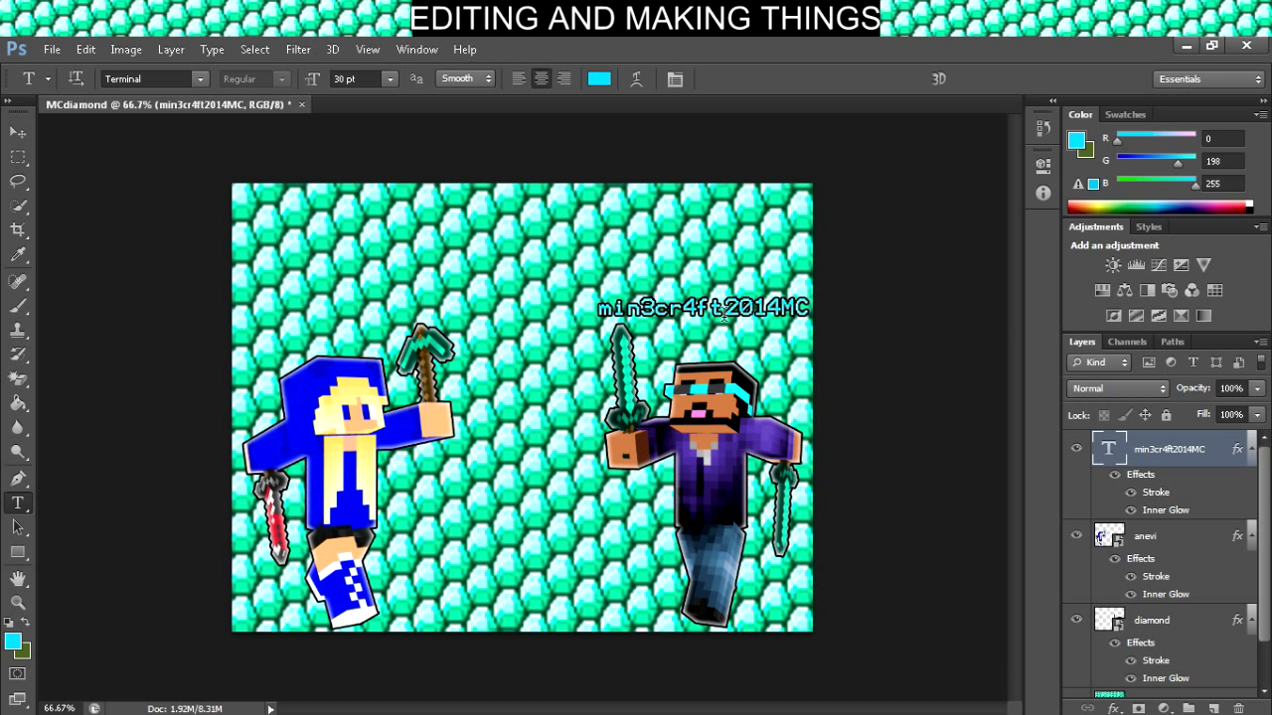
- Add the text Anevi_ in 30 pt Terminal above the blue character's head, level with the other name, and commit it
click(331, 295)
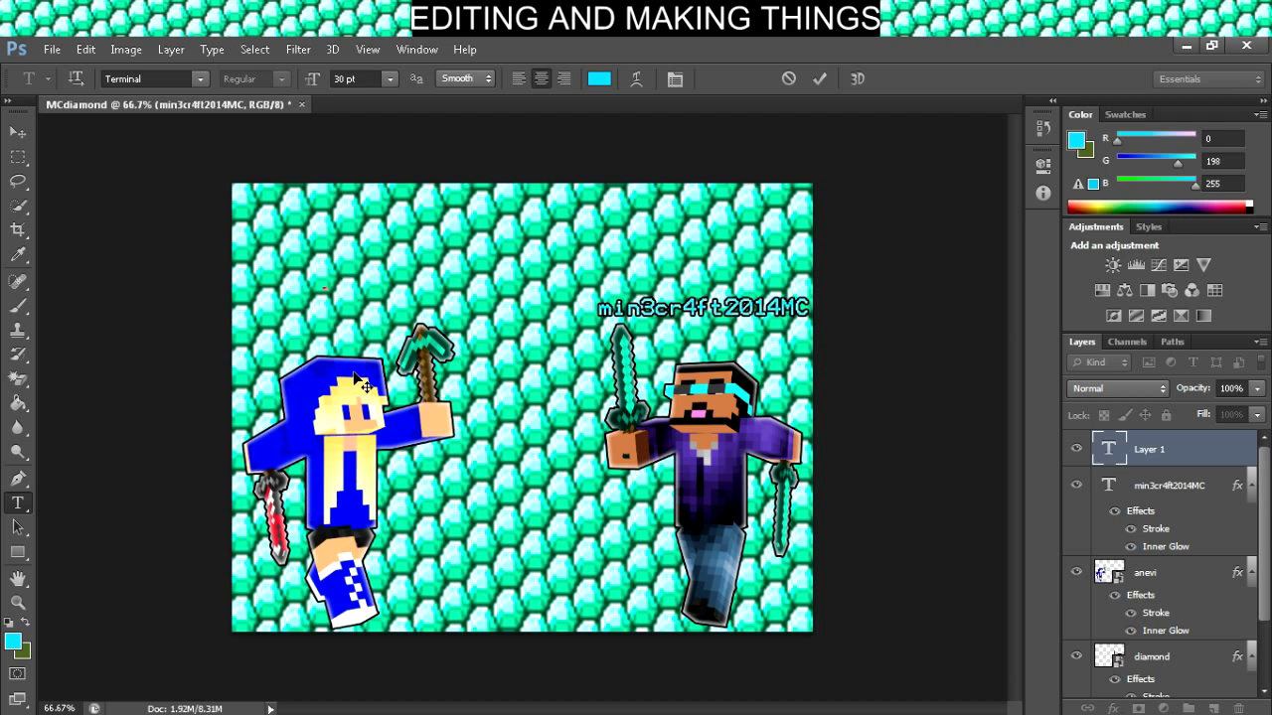
text(anevi XD)
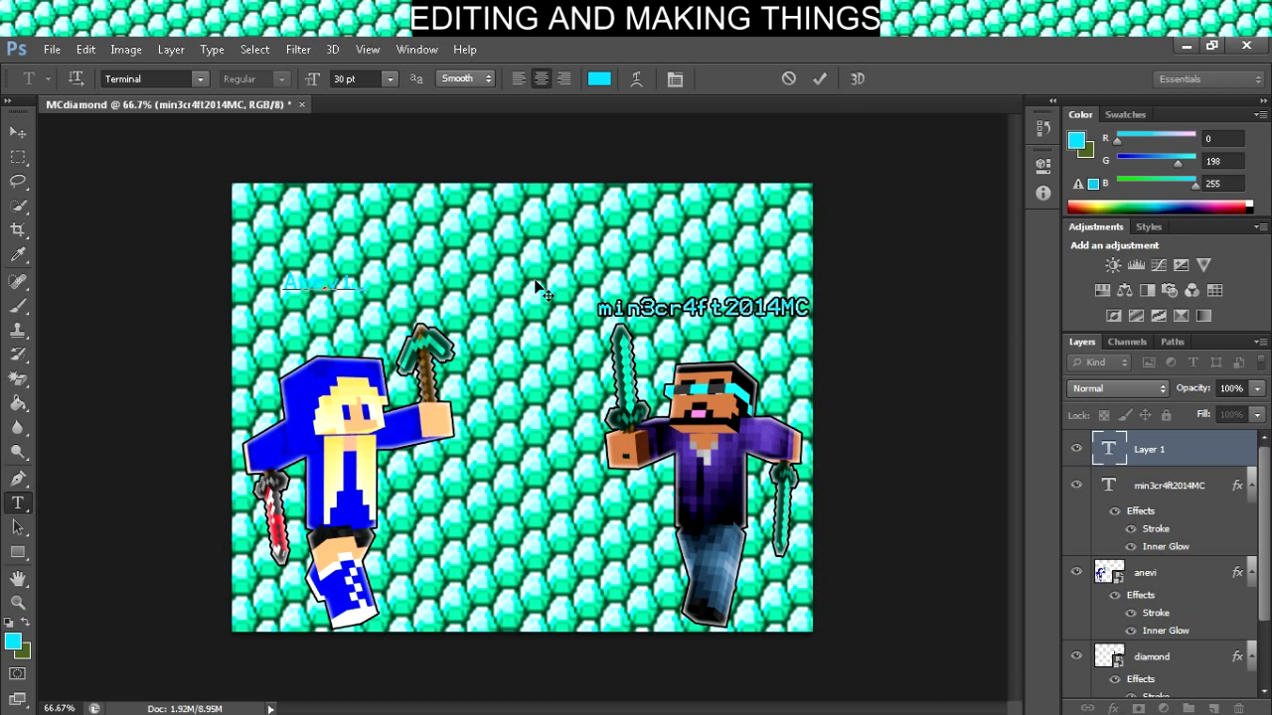
mouse_move(346, 318)
mouse_down()
mouse_move(334, 332)
mouse_move(345, 332)
mouse_up()
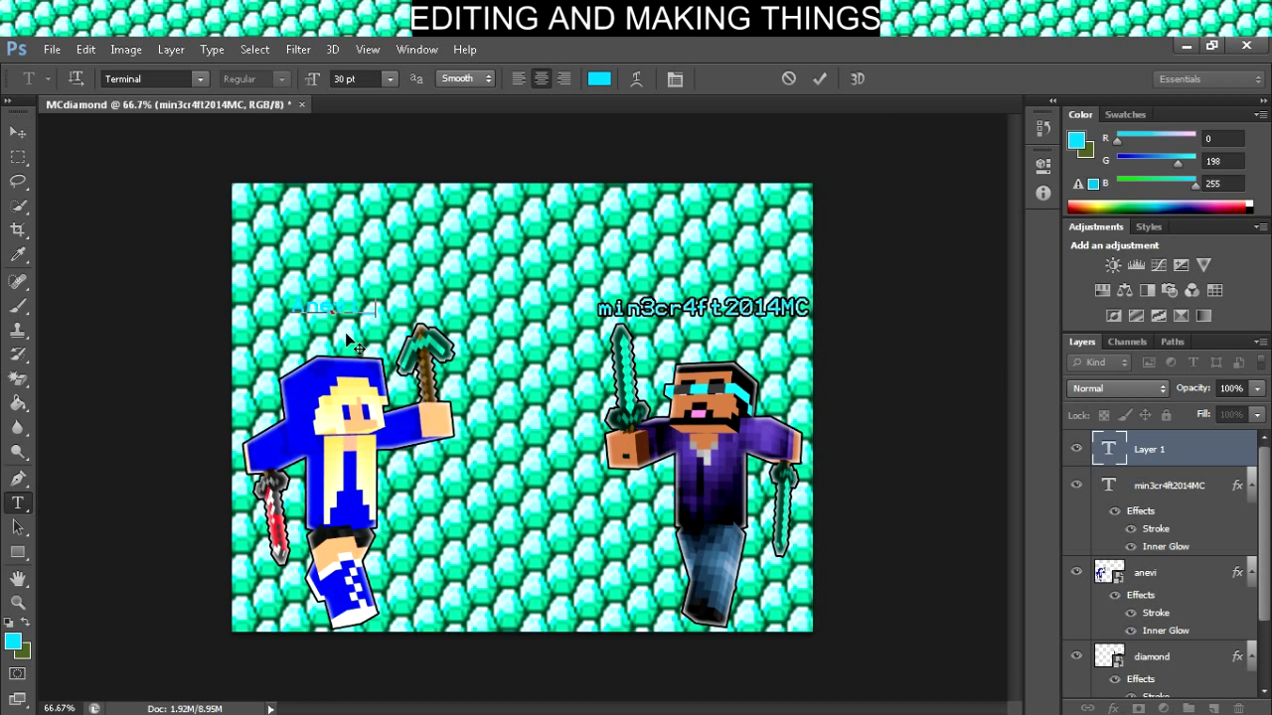
click(817, 79)
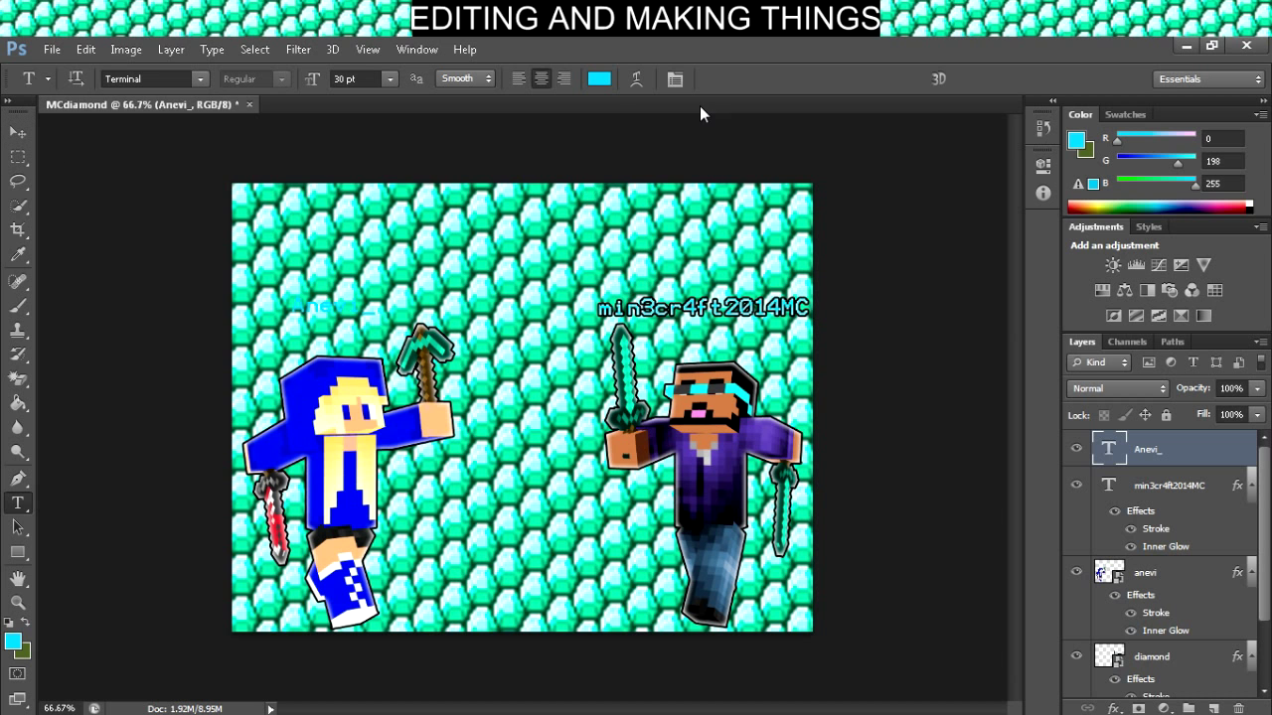
- Apply Stroke and Inner Glow to the Anevi_ text layer, with the dialog moved clear of the text
right_click(1148, 453)
click(815, 142)
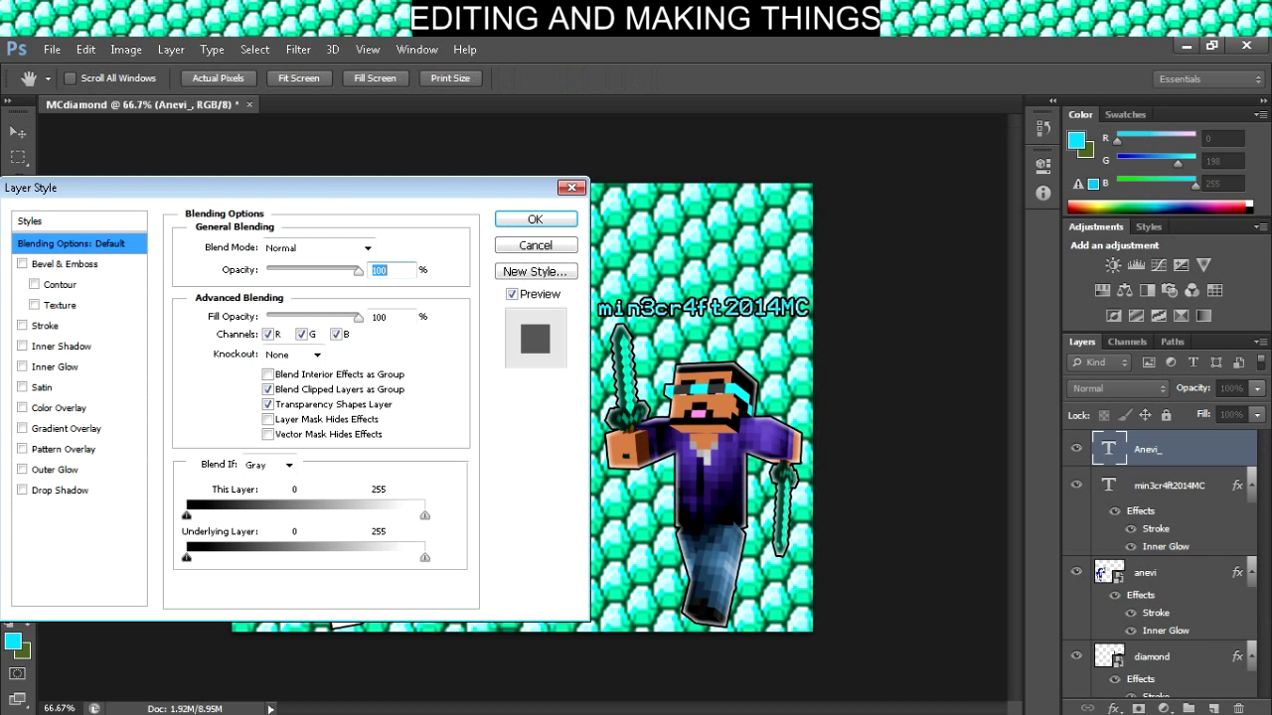
drag(298, 186, 973, 190)
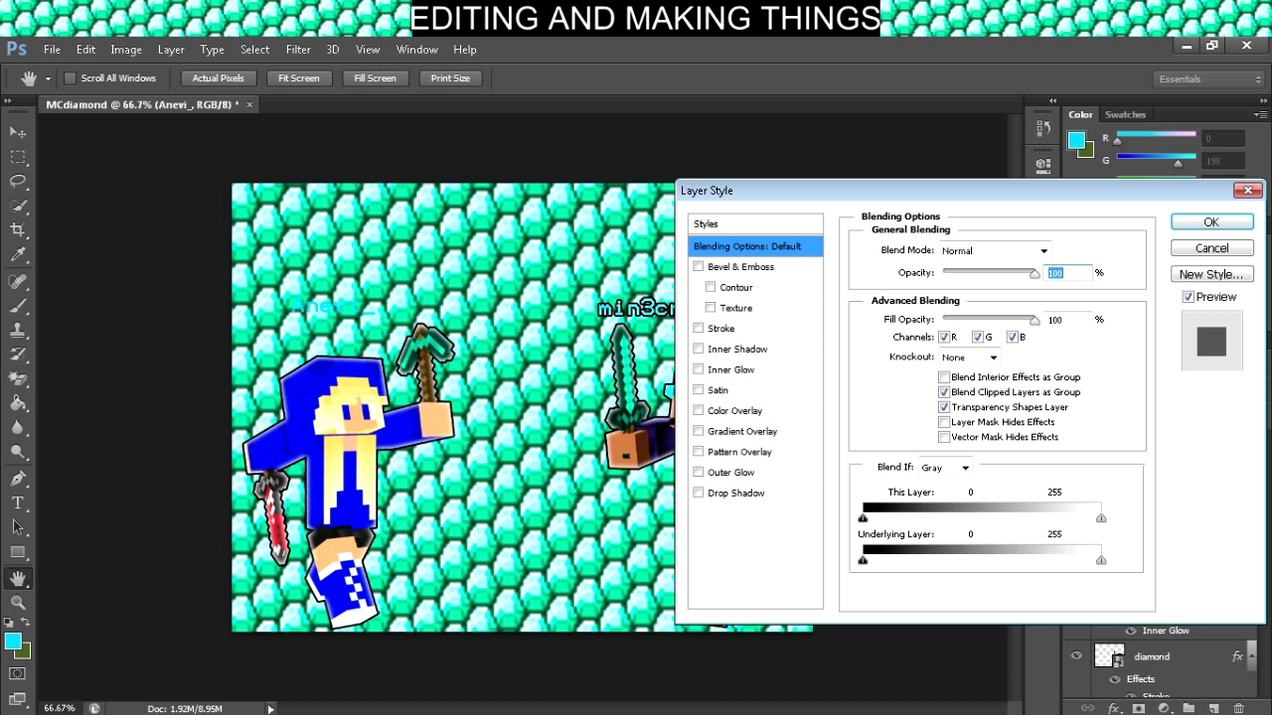
click(697, 328)
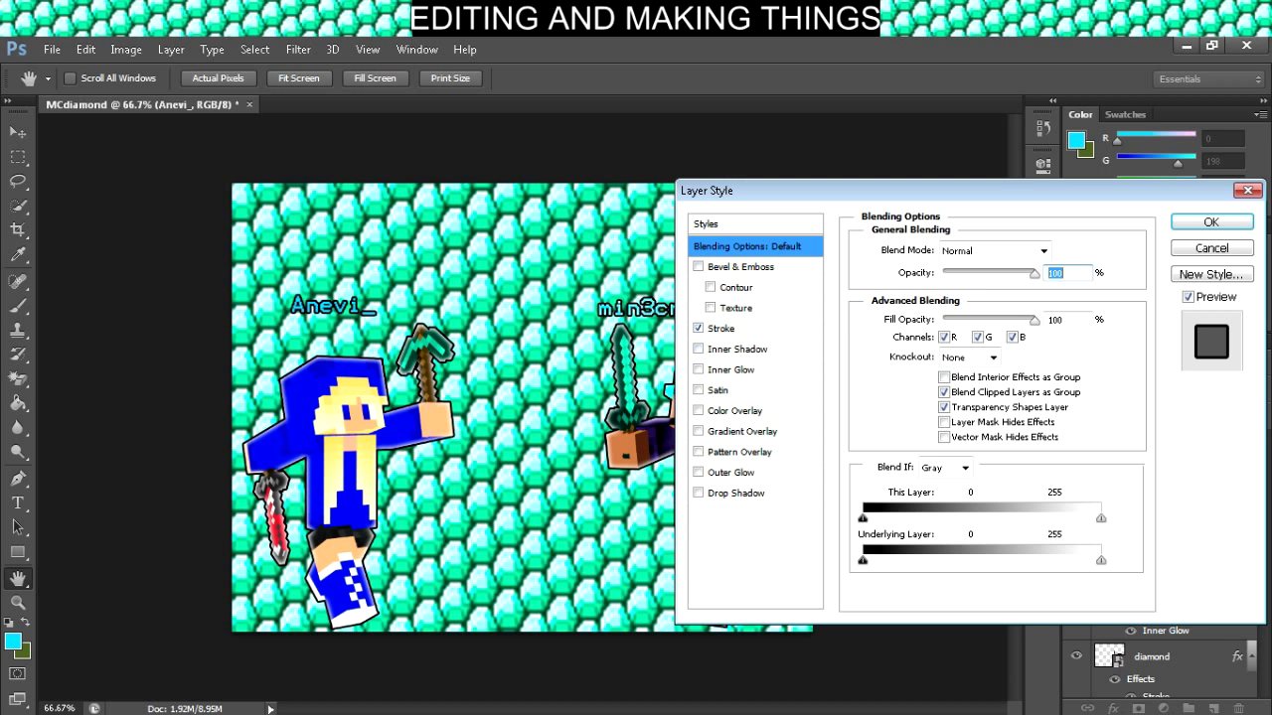
click(697, 370)
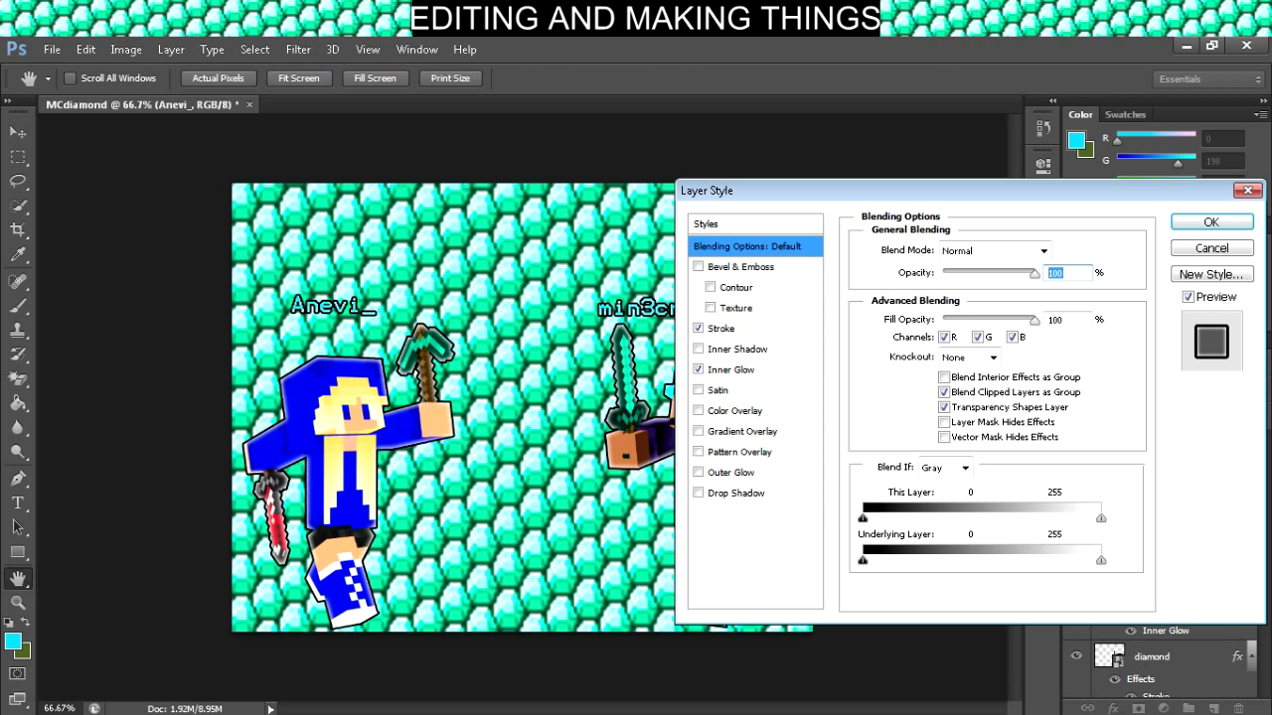
click(1211, 221)
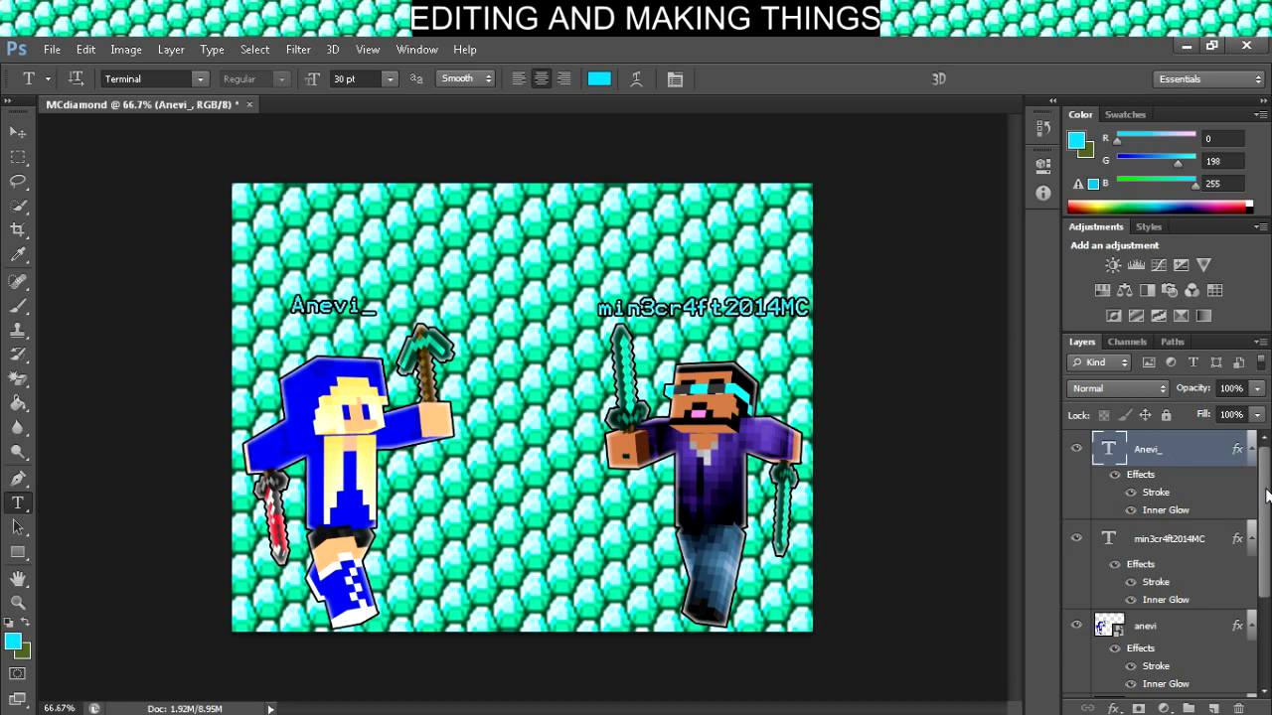
scroll(1242, 502, down, 4)
right_click(1192, 654)
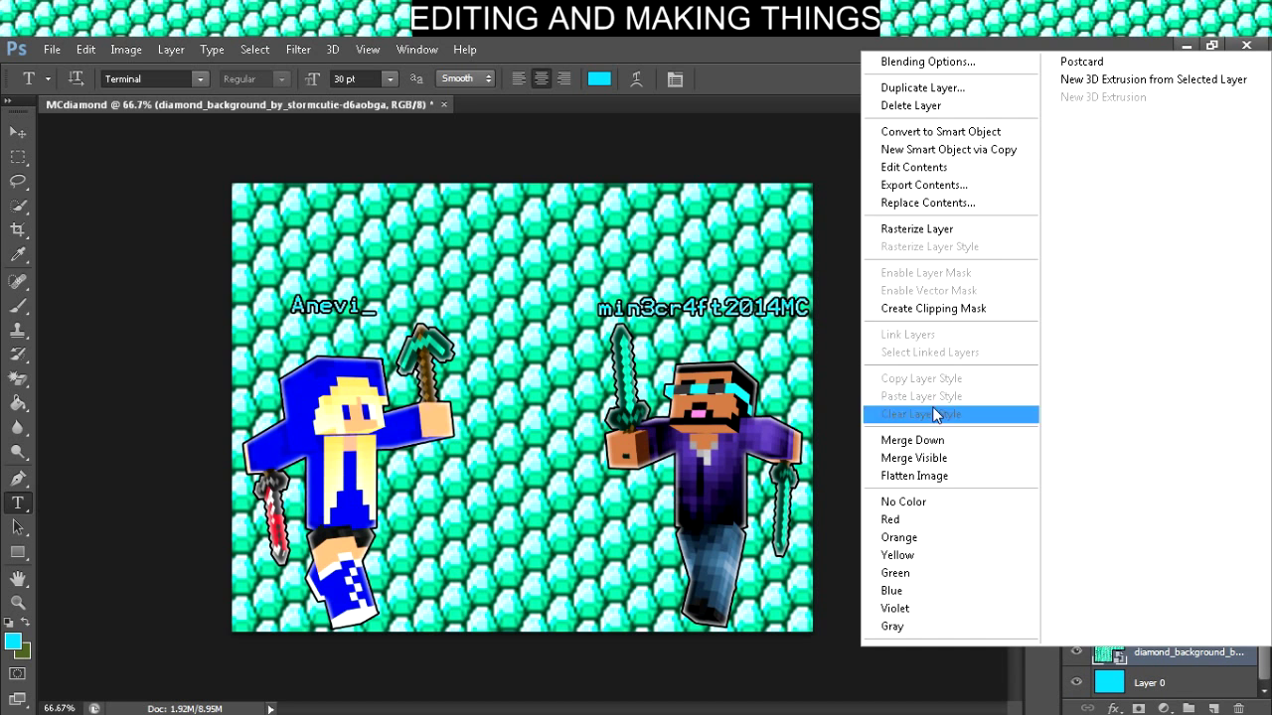
click(962, 65)
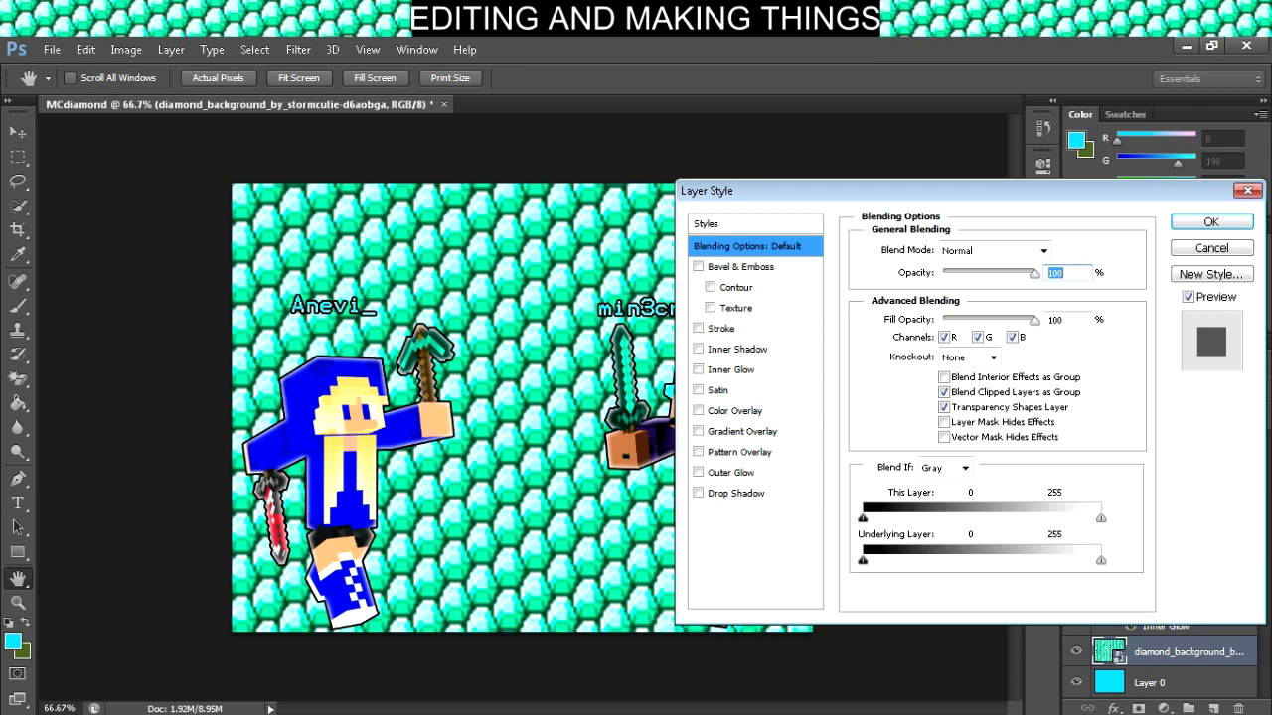
key(Escape)
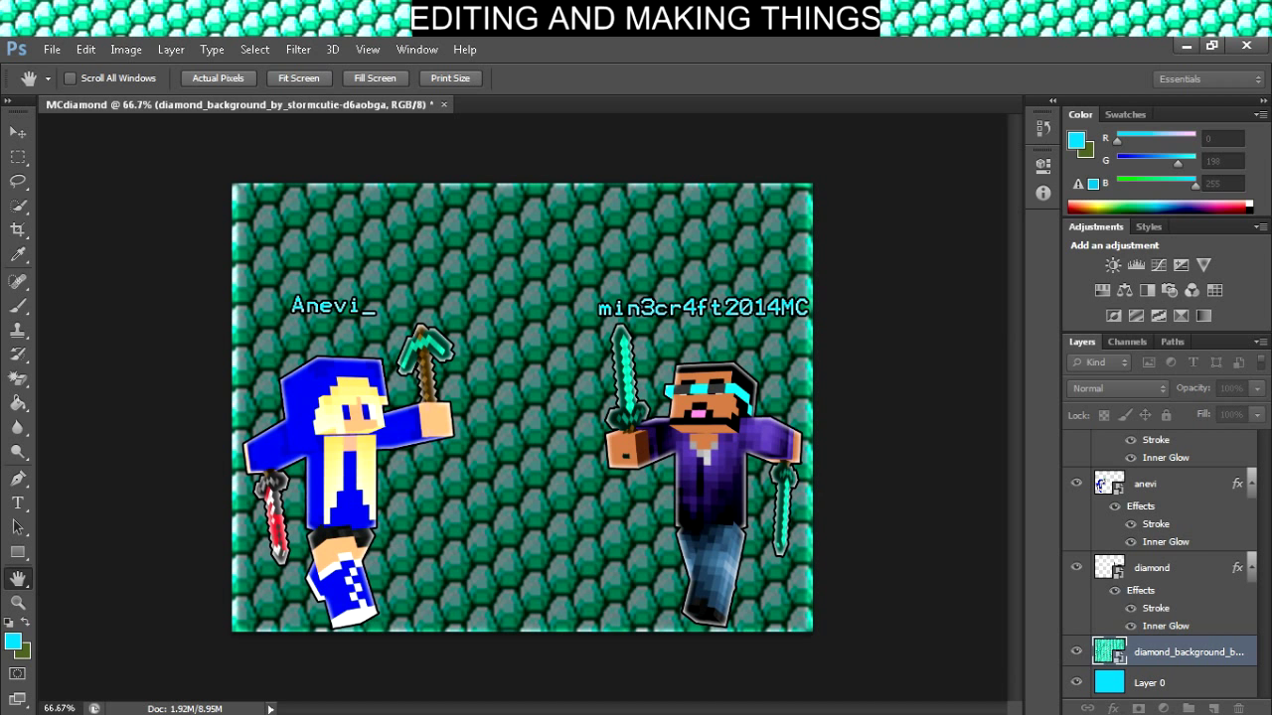
key(t)
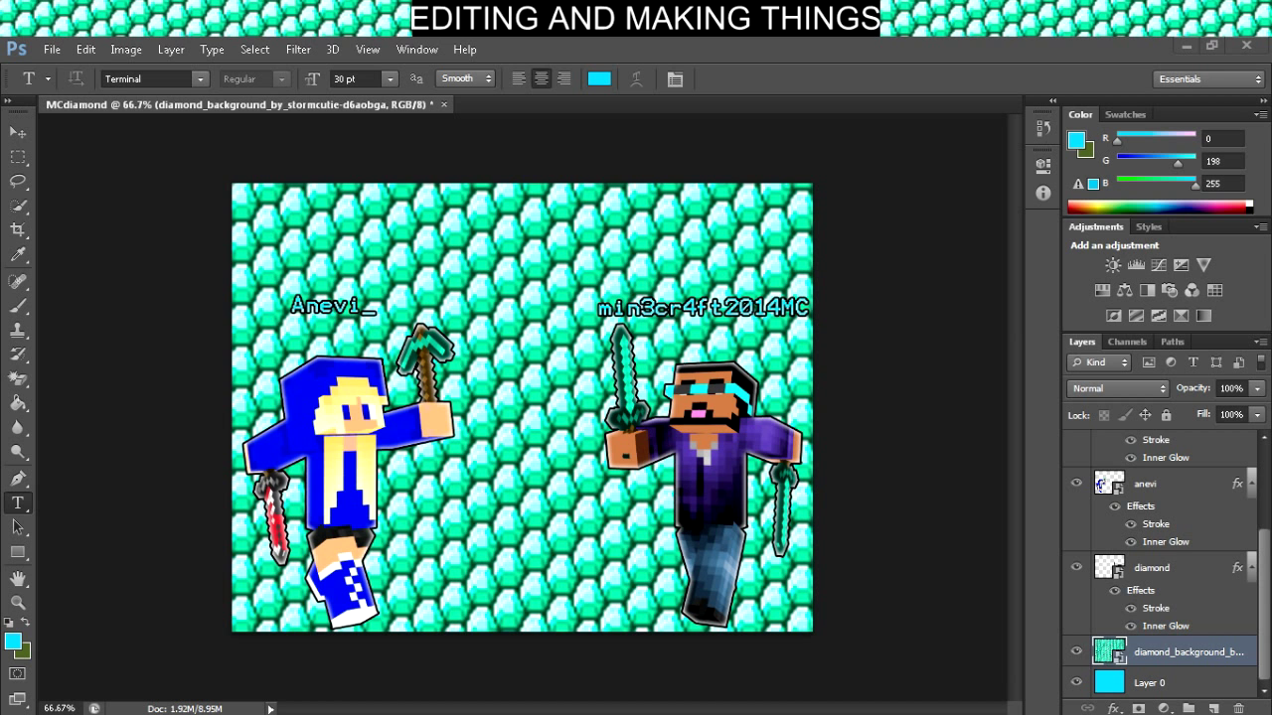
- Delete the diamond background layer, leaving the plain cyan Layer 0 behind the characters
click(1158, 652)
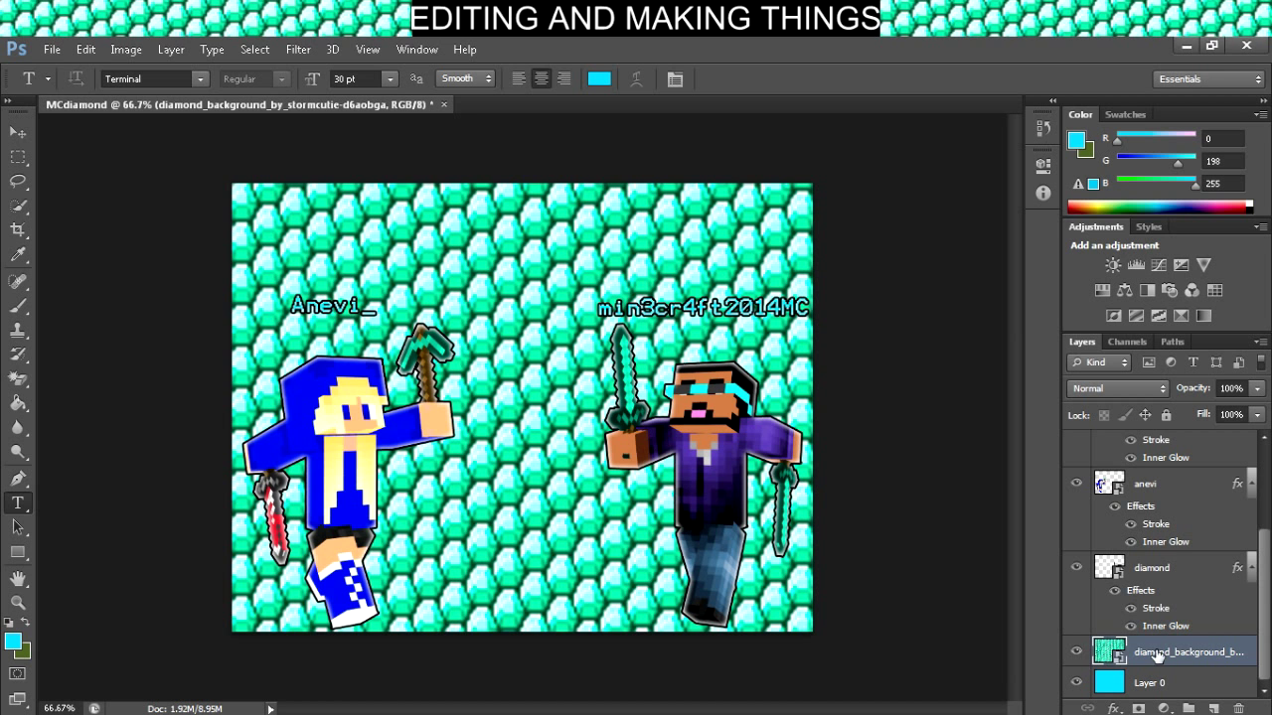
right_click(1158, 652)
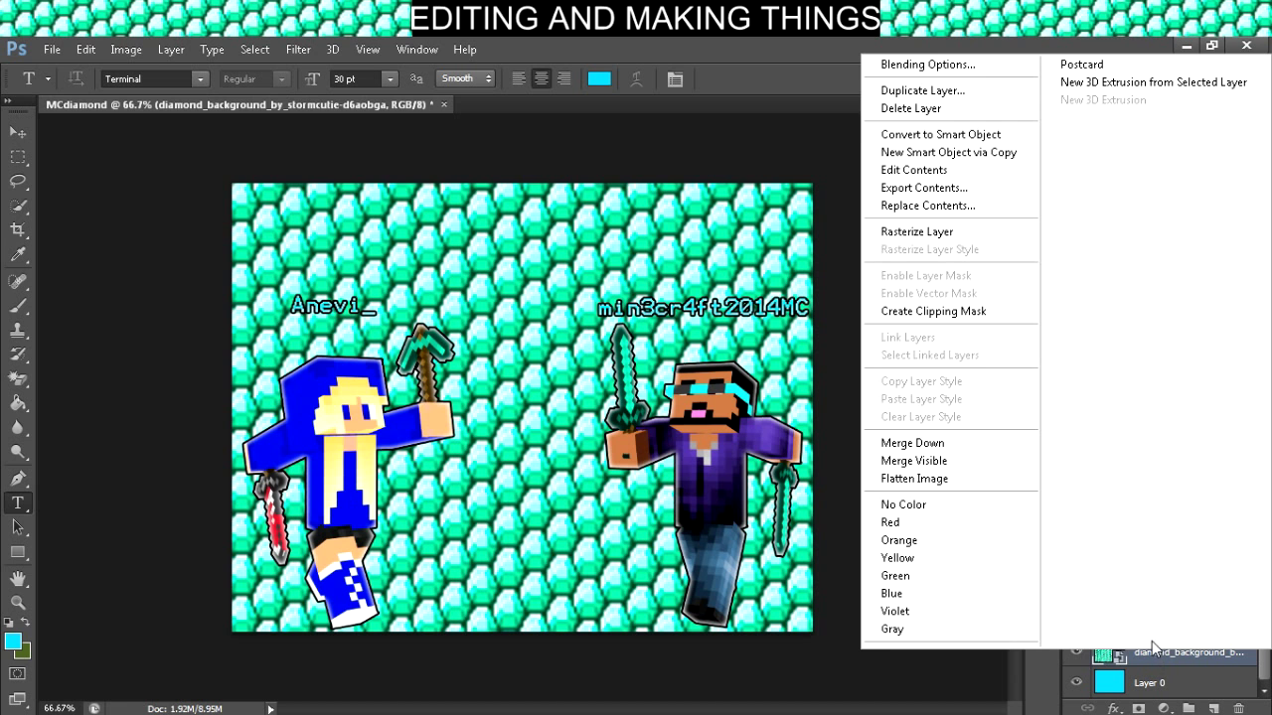
click(940, 107)
click(599, 304)
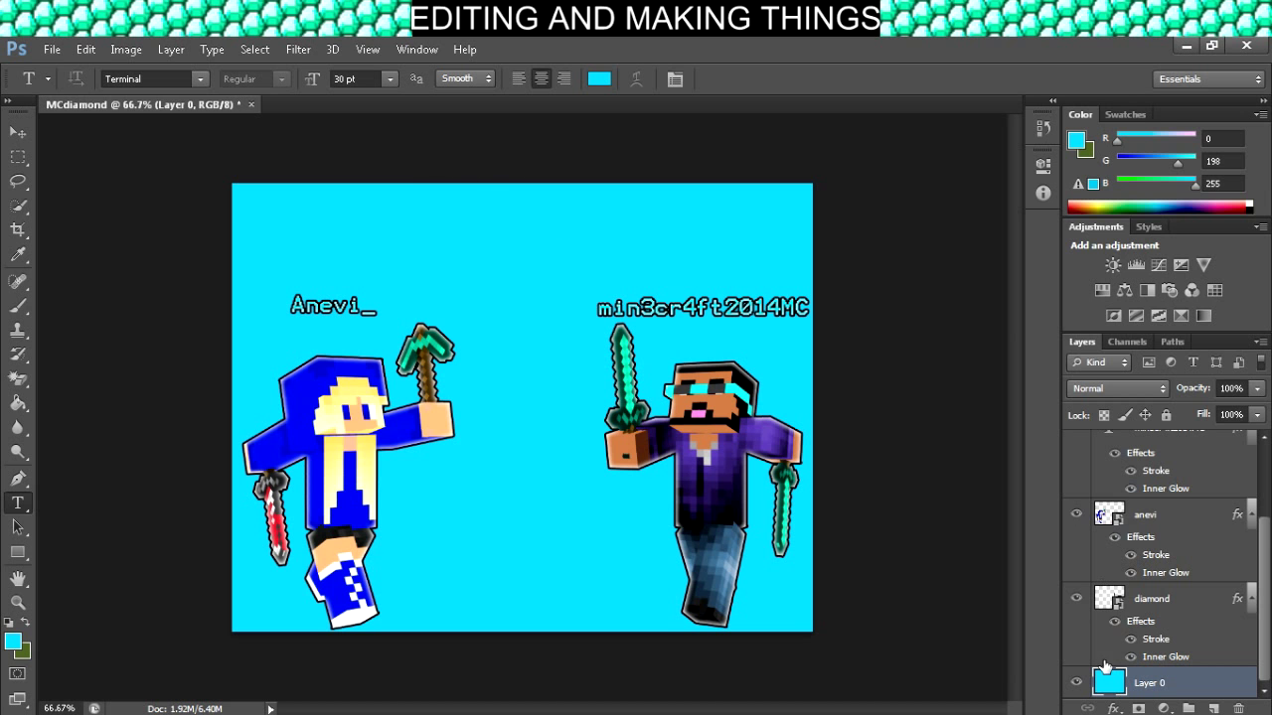
- Try Bevel & Emboss, Stroke and Inner Shadow on the cyan Layer 0, switching each effect off again
right_click(1143, 690)
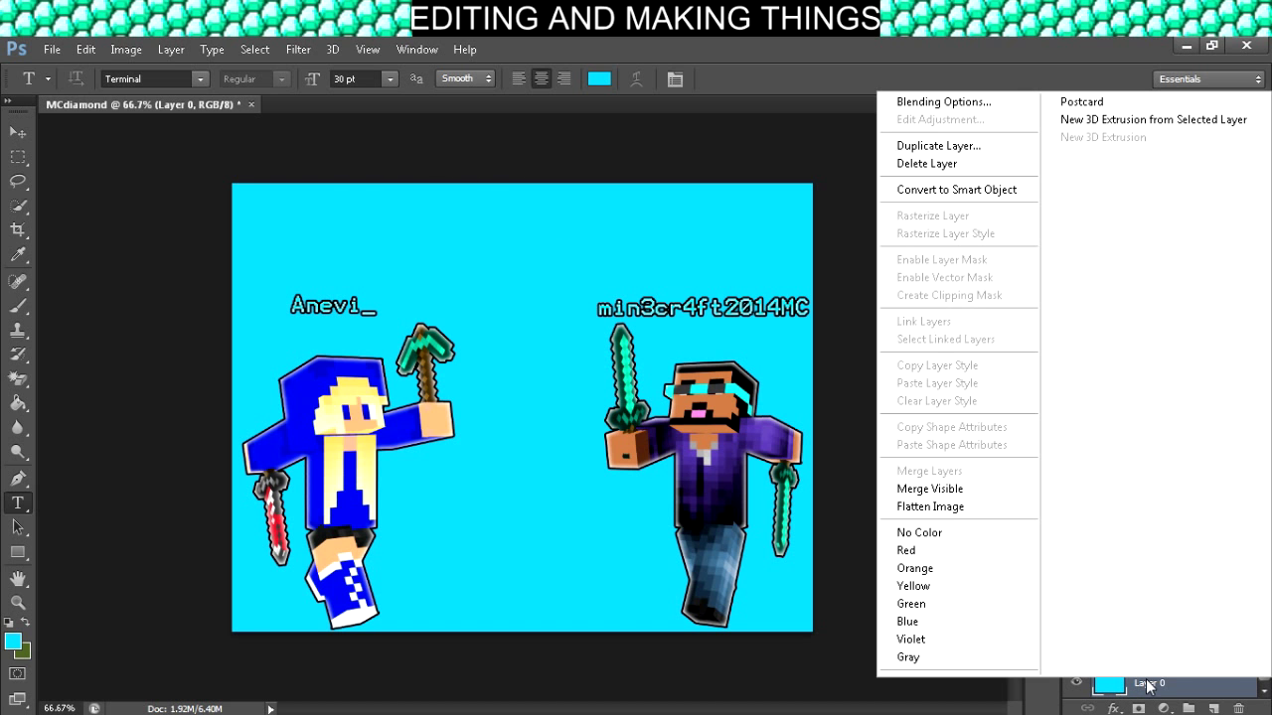
click(940, 96)
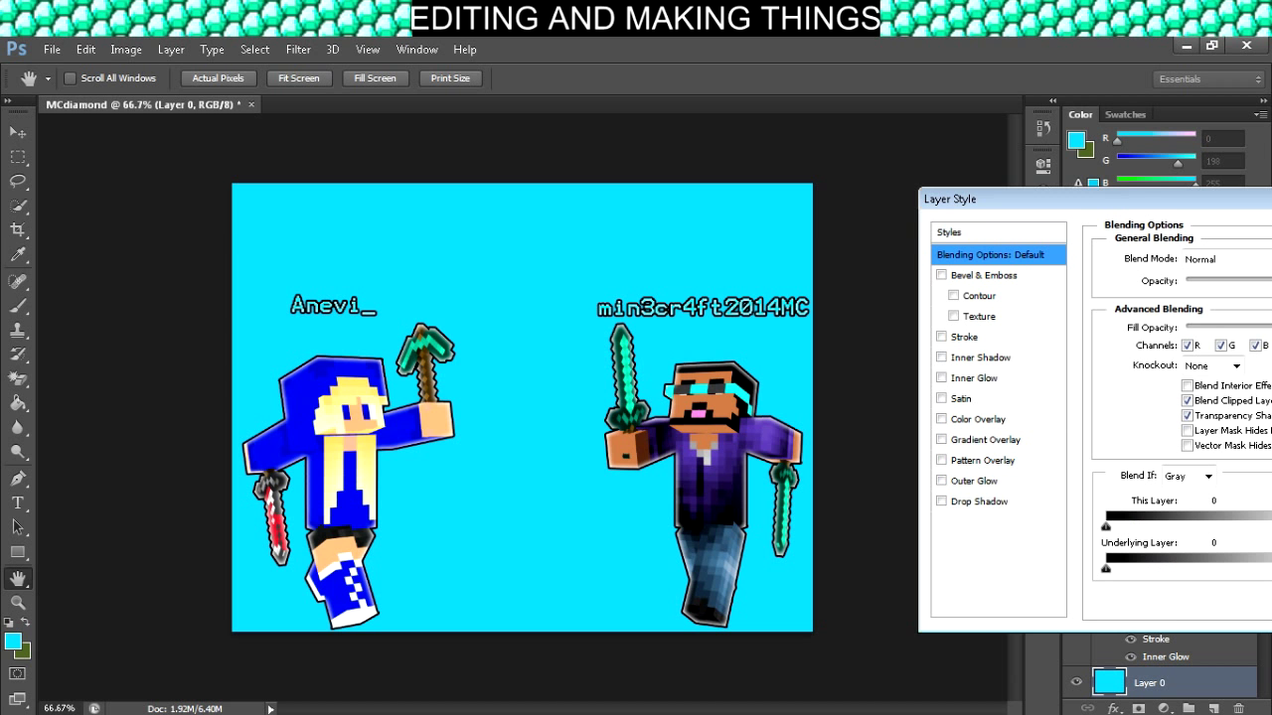
drag(994, 199, 1058, 203)
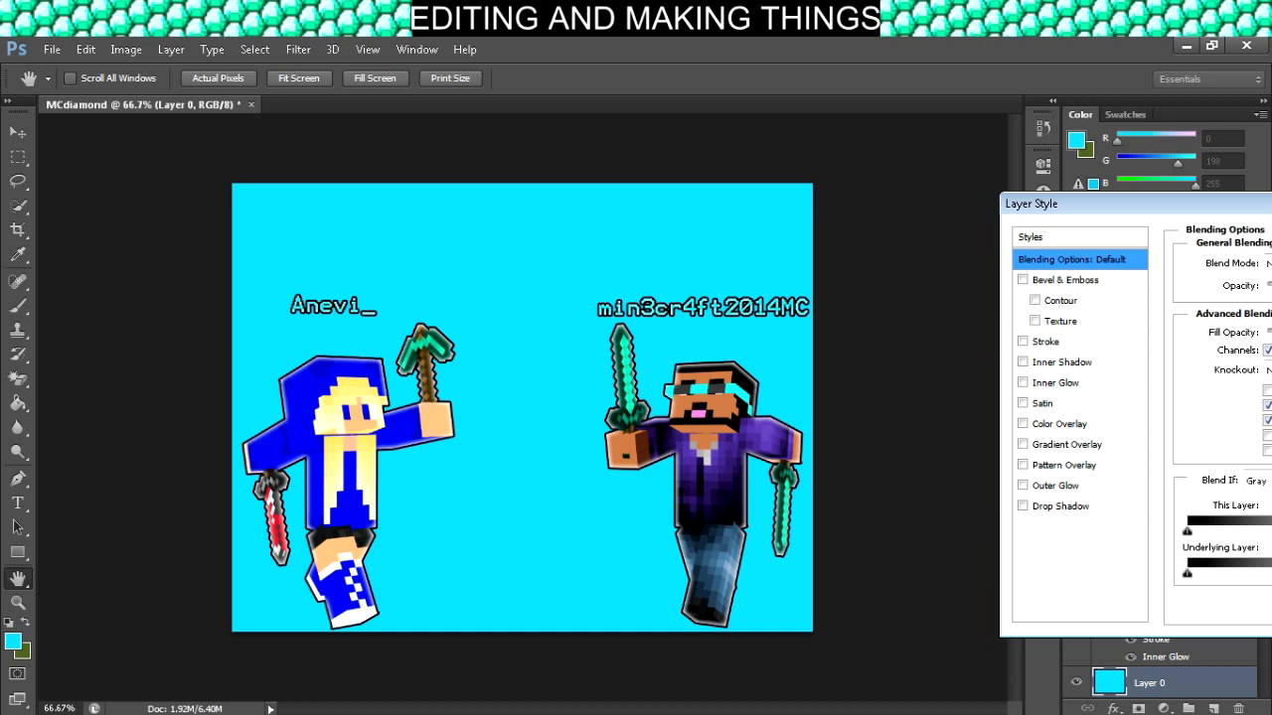
click(1022, 279)
click(1022, 279)
click(1022, 341)
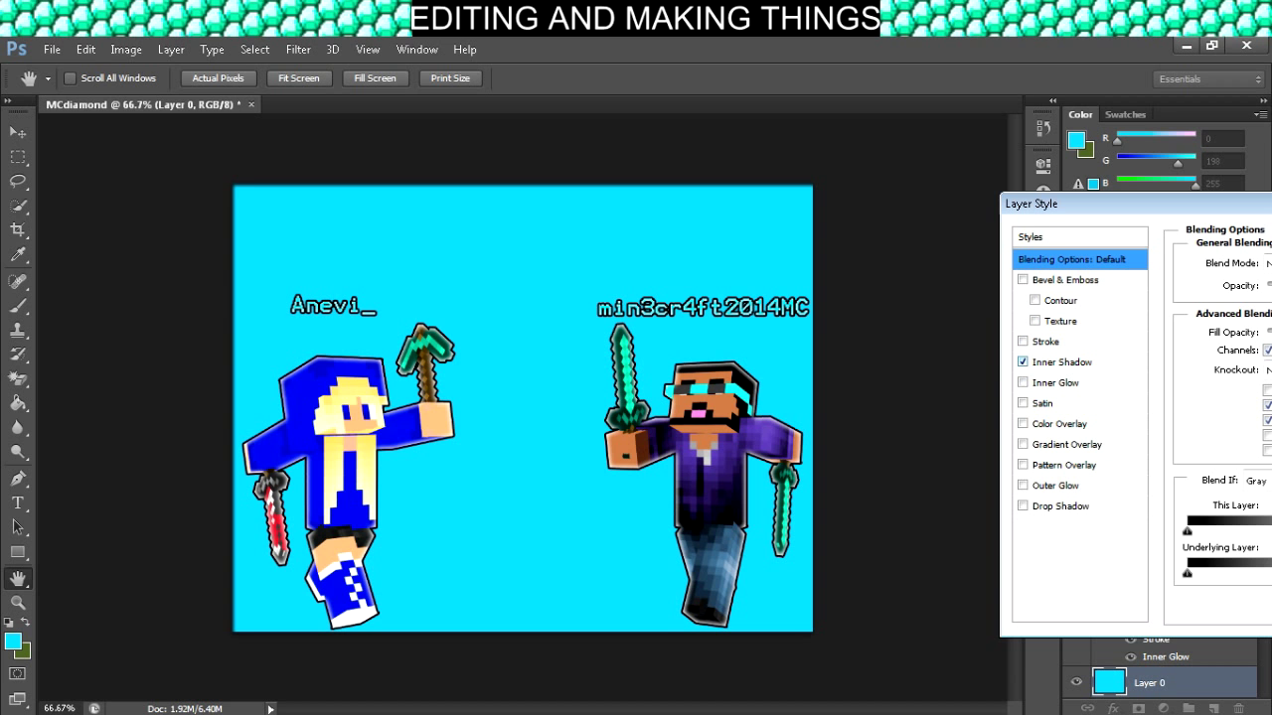
click(1022, 361)
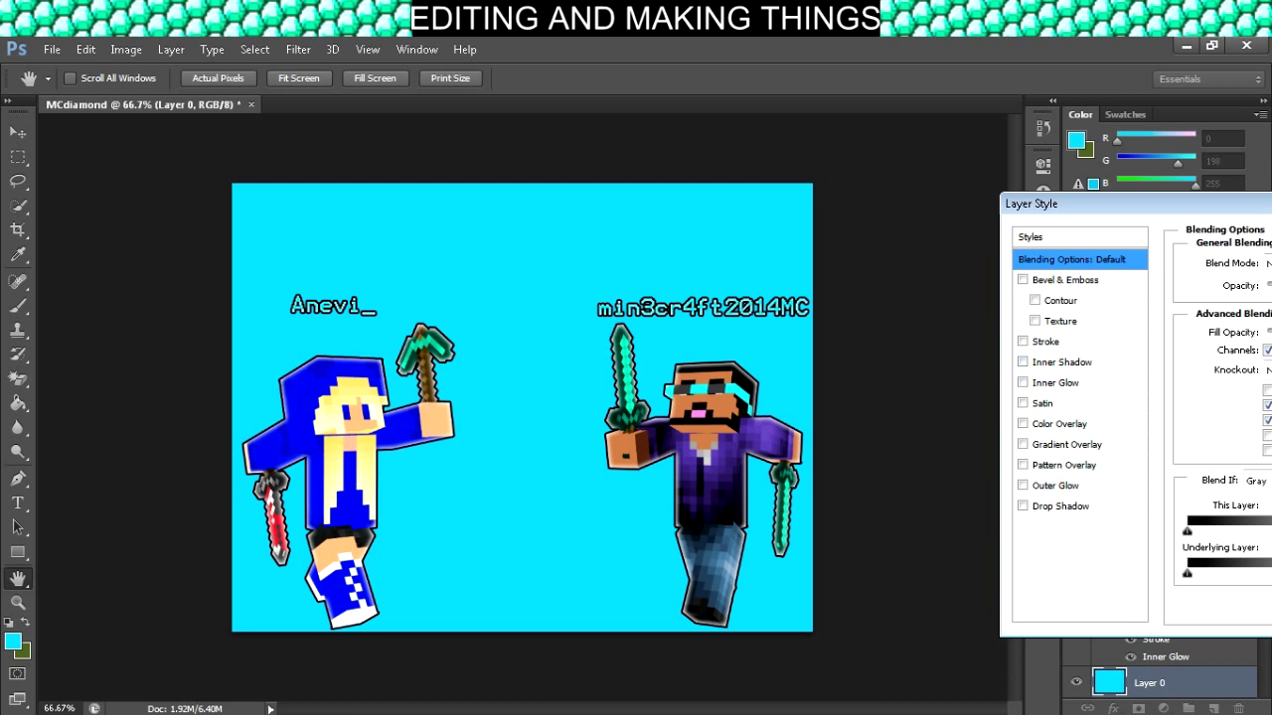
- Try an Inner Glow with a size of 250 px on Layer 0, reset it to default and switch it off
click(1022, 382)
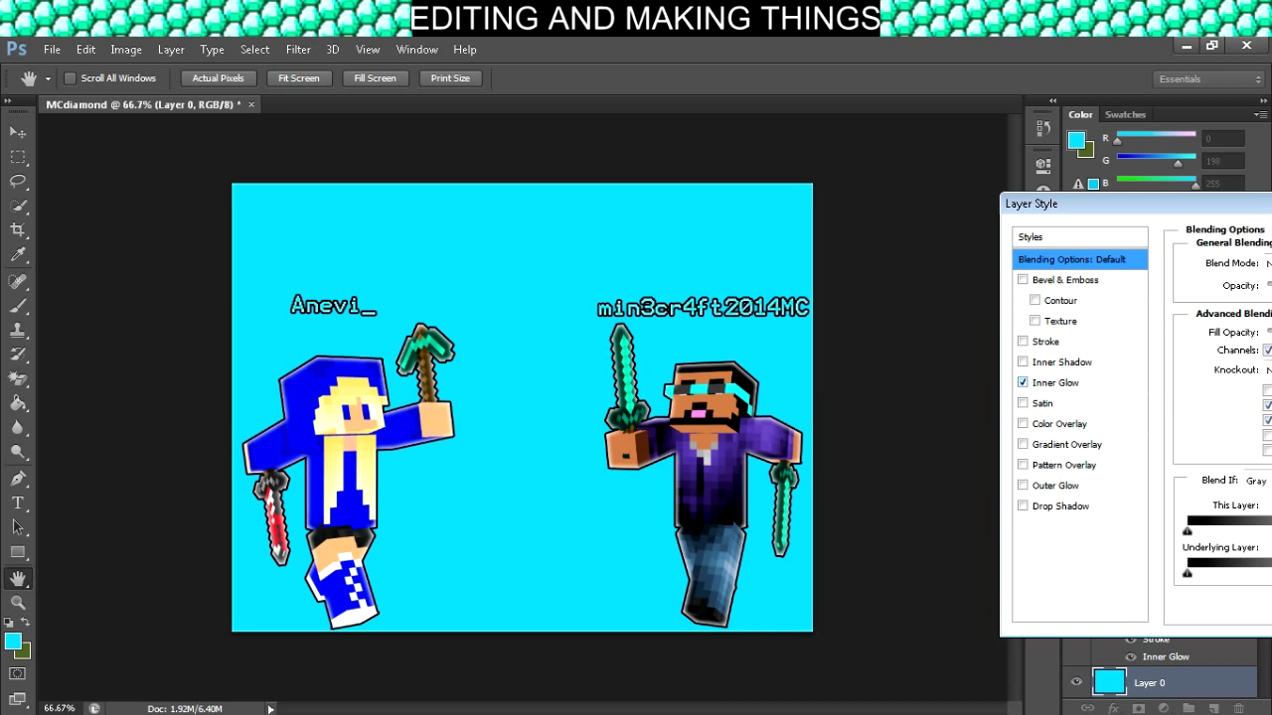
click(1056, 382)
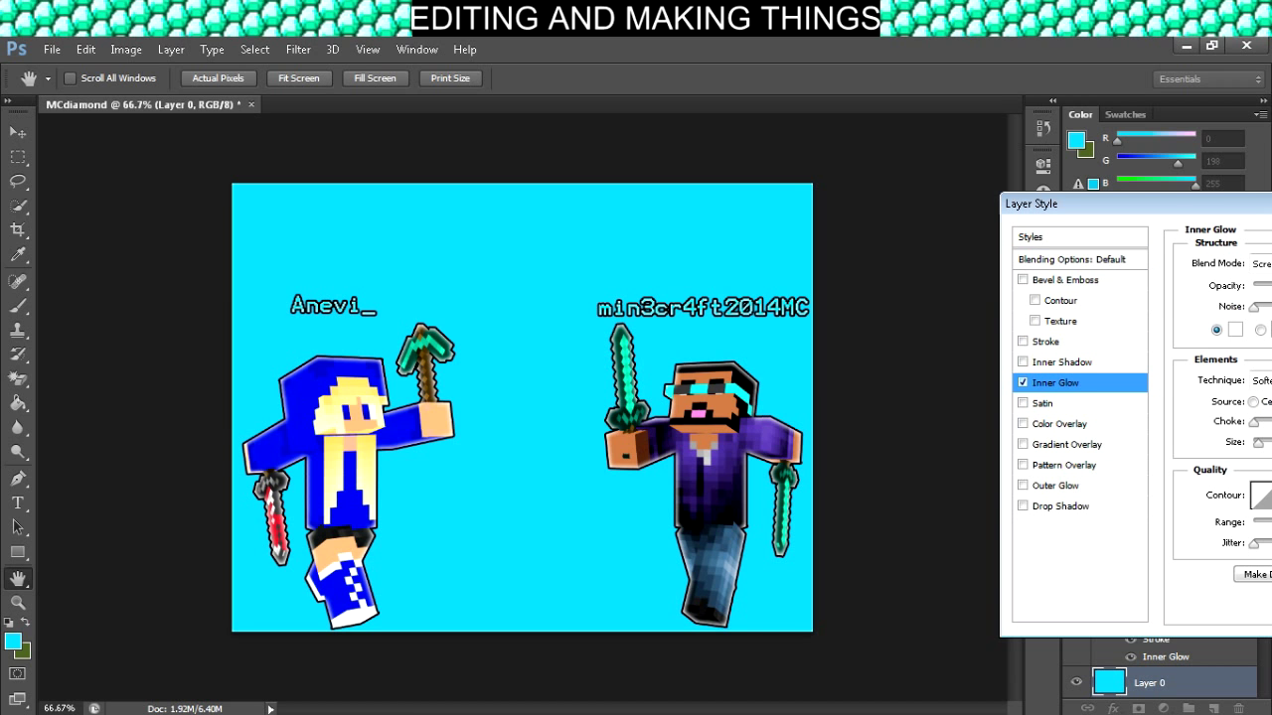
drag(1033, 202, 848, 203)
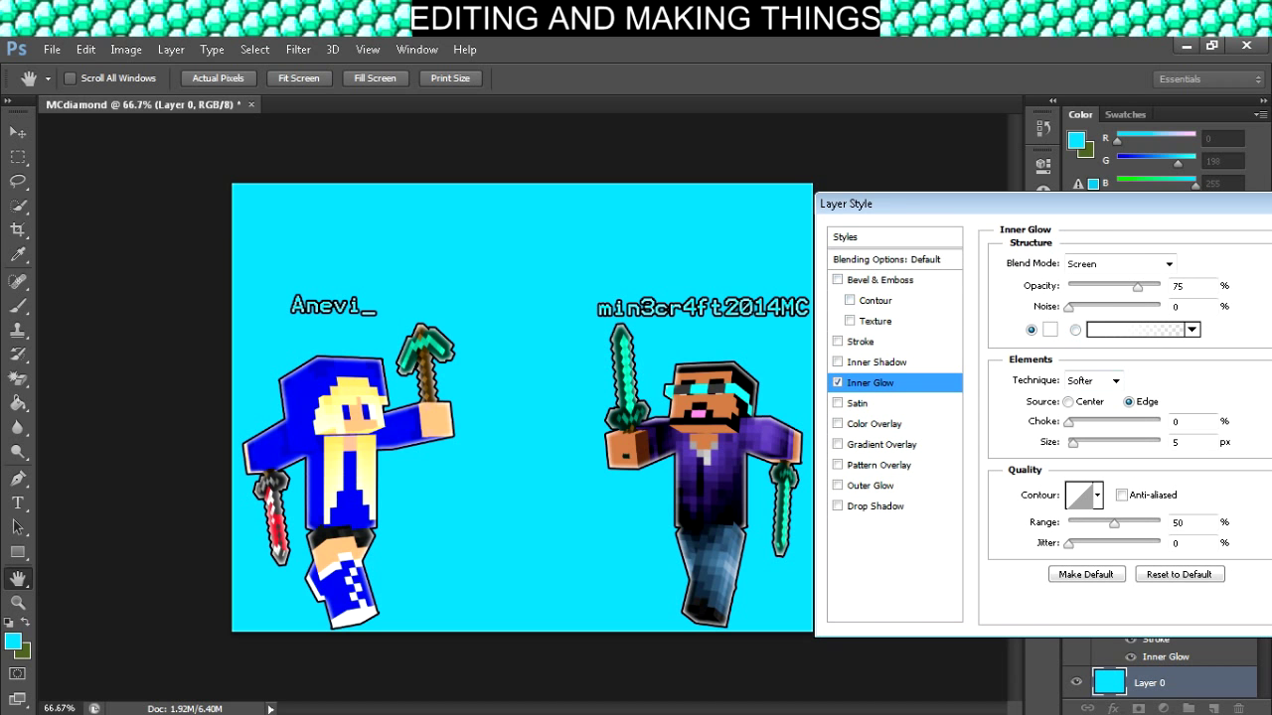
drag(1073, 443, 1159, 443)
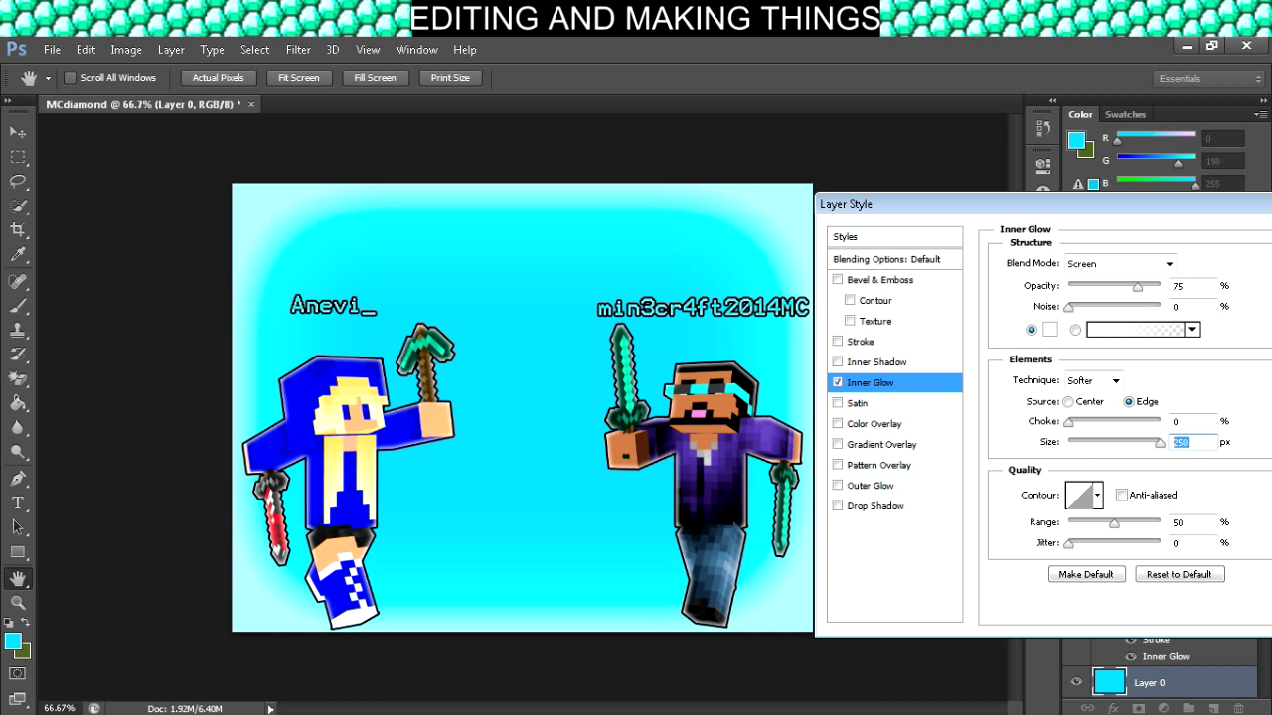
click(1179, 574)
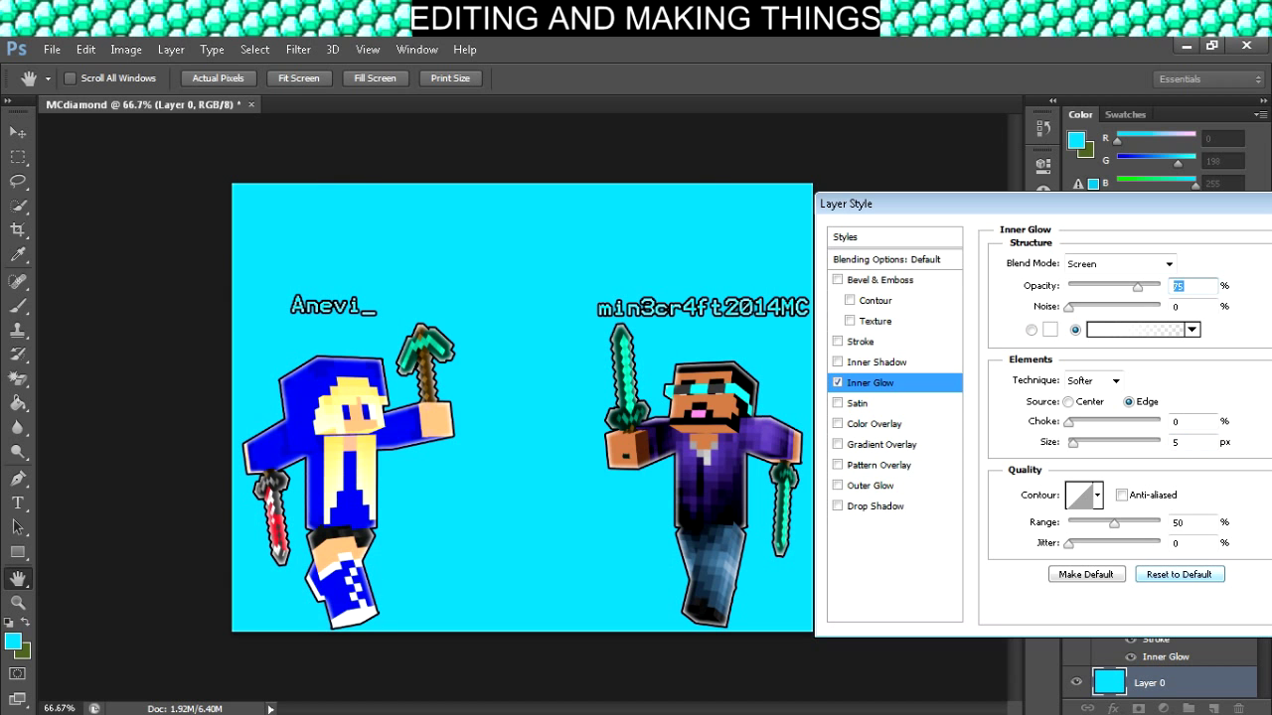
click(837, 382)
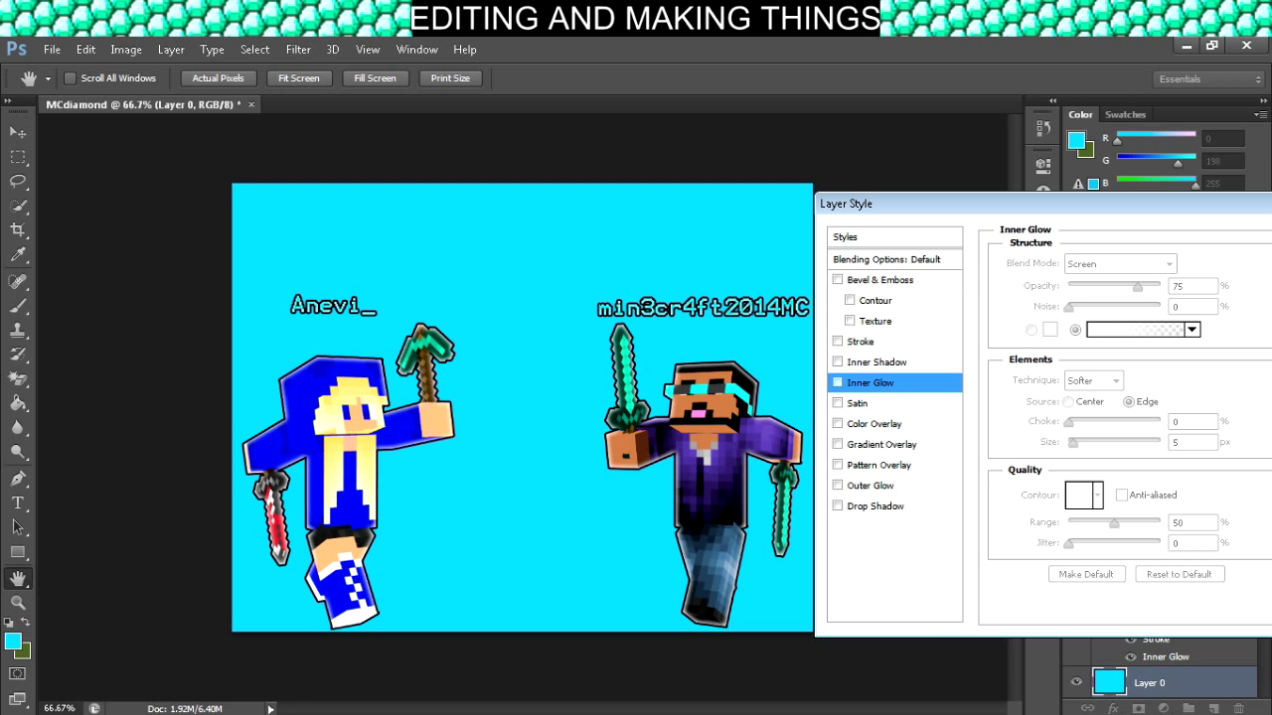
- Try Satin, Texture and Bevel & Emboss on Layer 0, and cancel the layer style changes
click(838, 402)
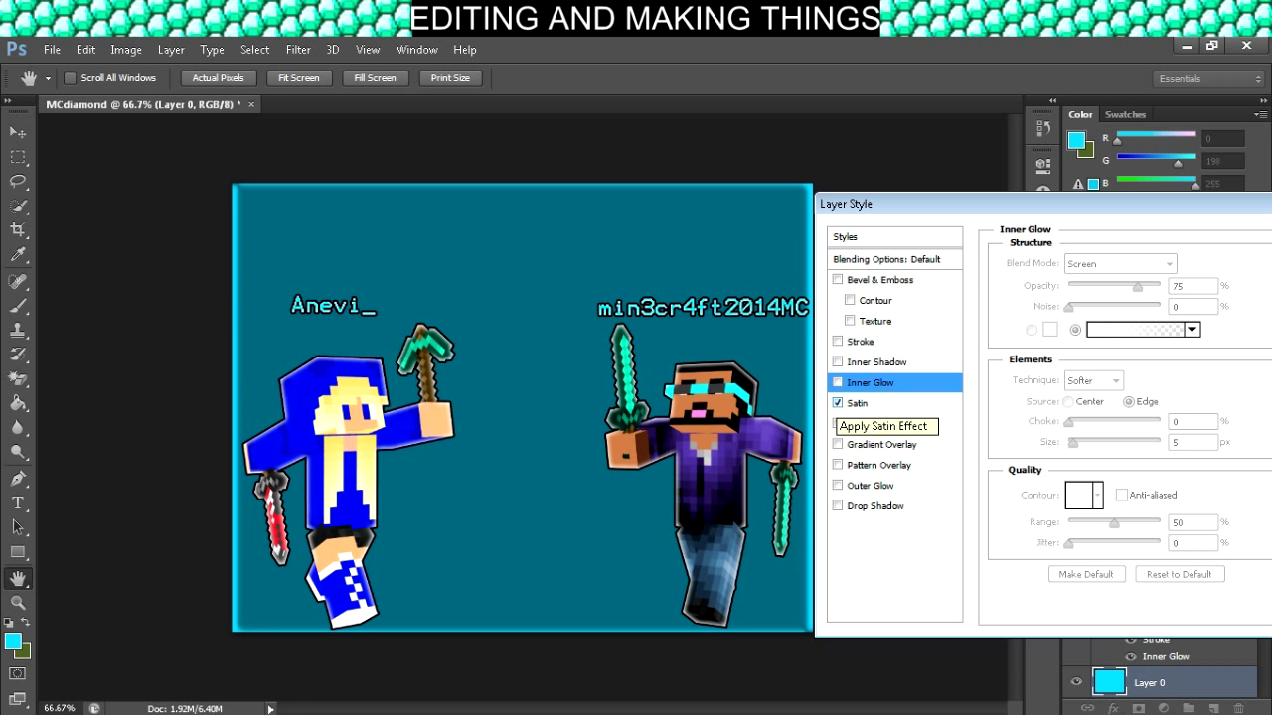
click(837, 402)
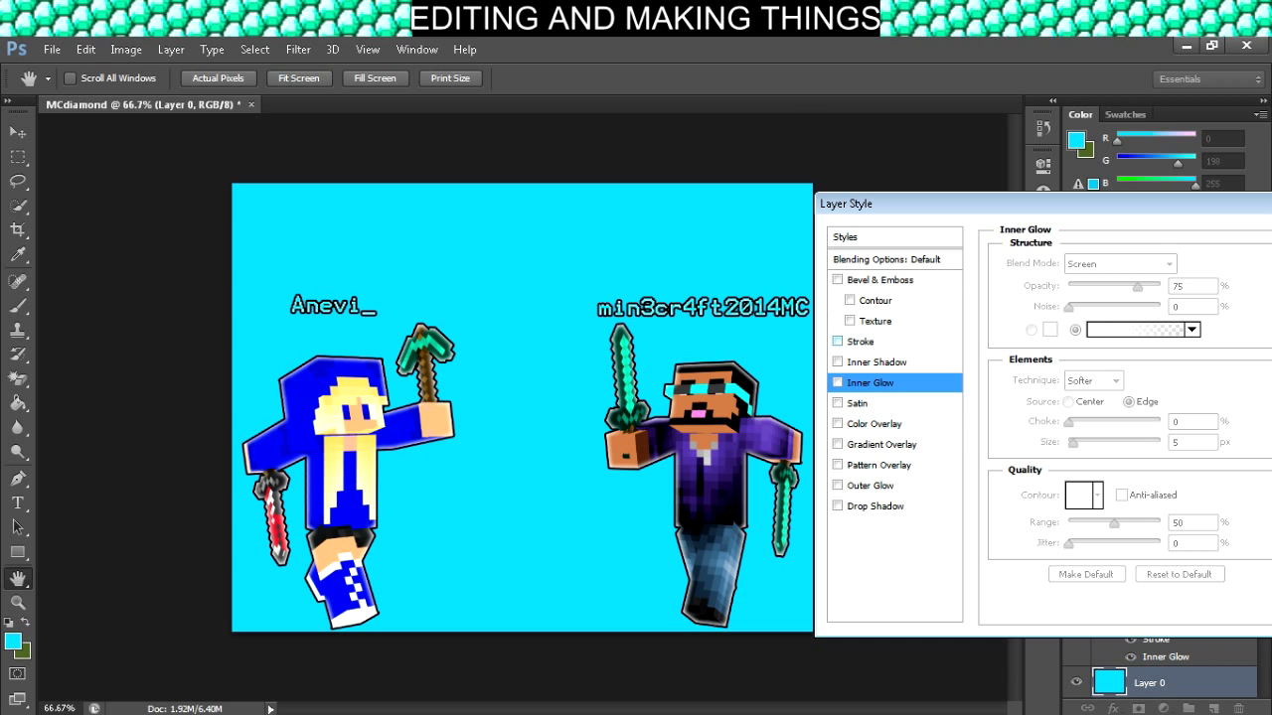
click(849, 320)
click(850, 321)
click(838, 279)
drag(894, 204, 475, 210)
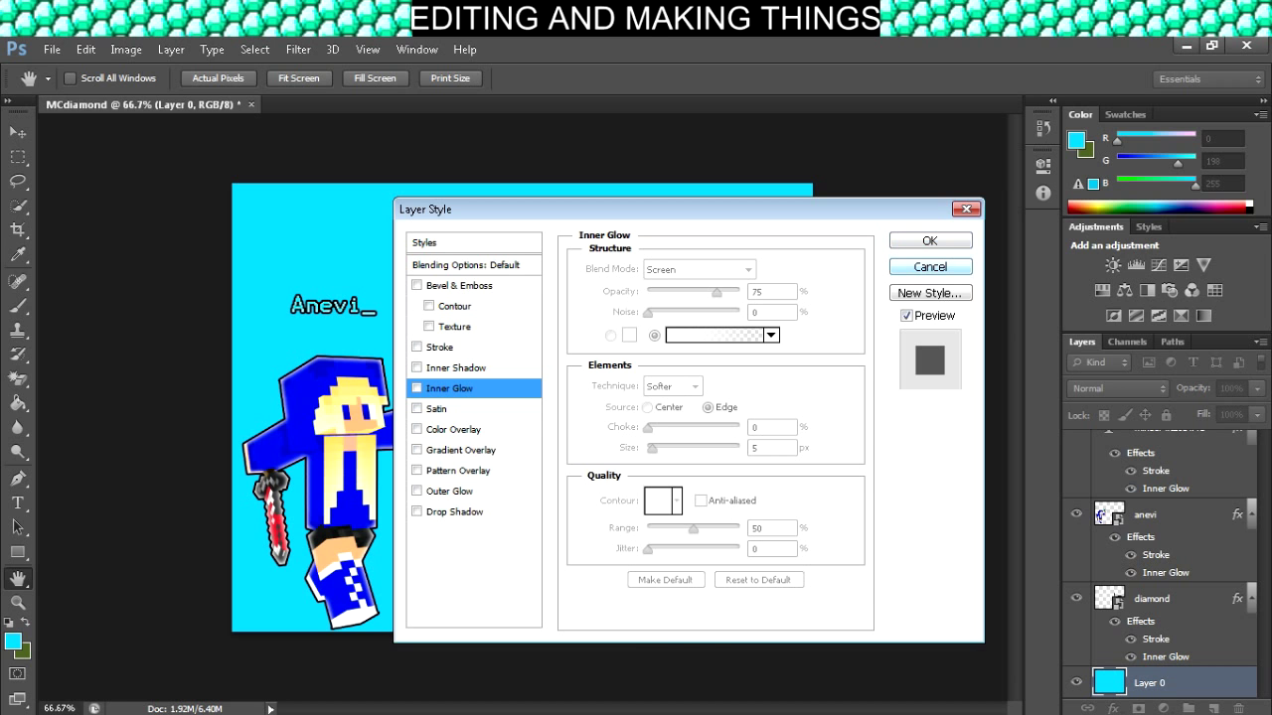
key(t)
click(954, 271)
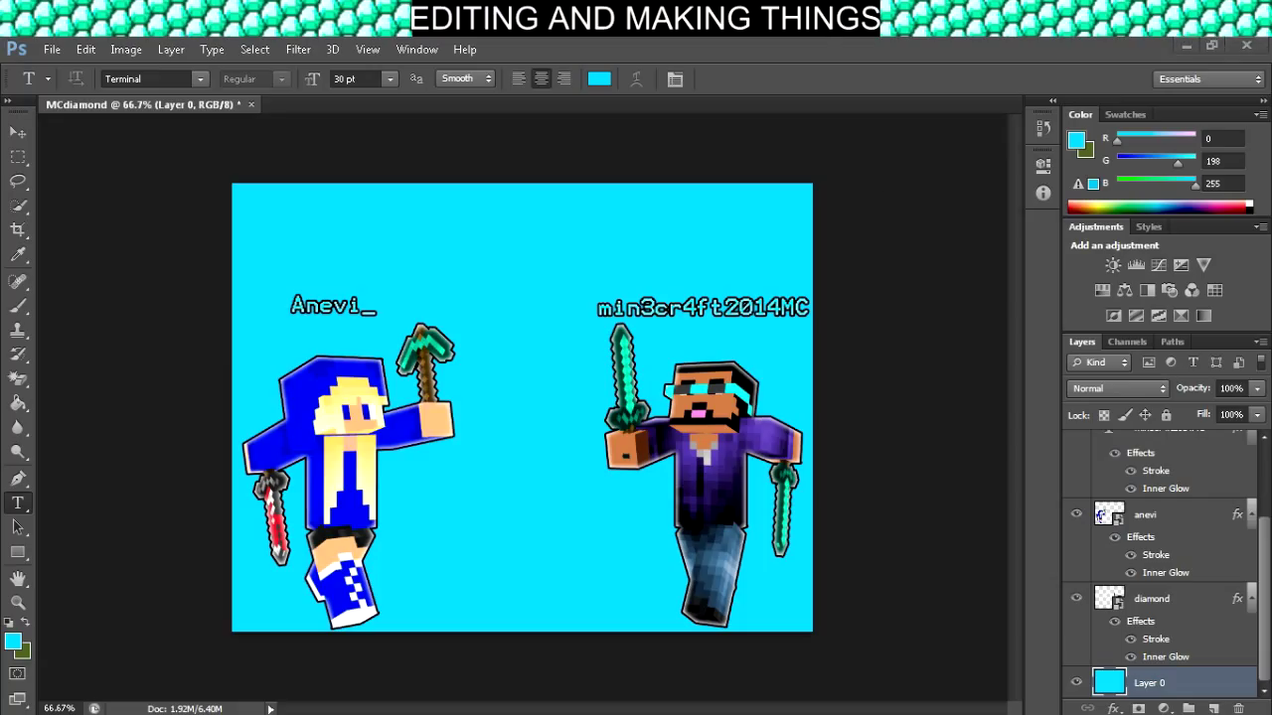
click(824, 40)
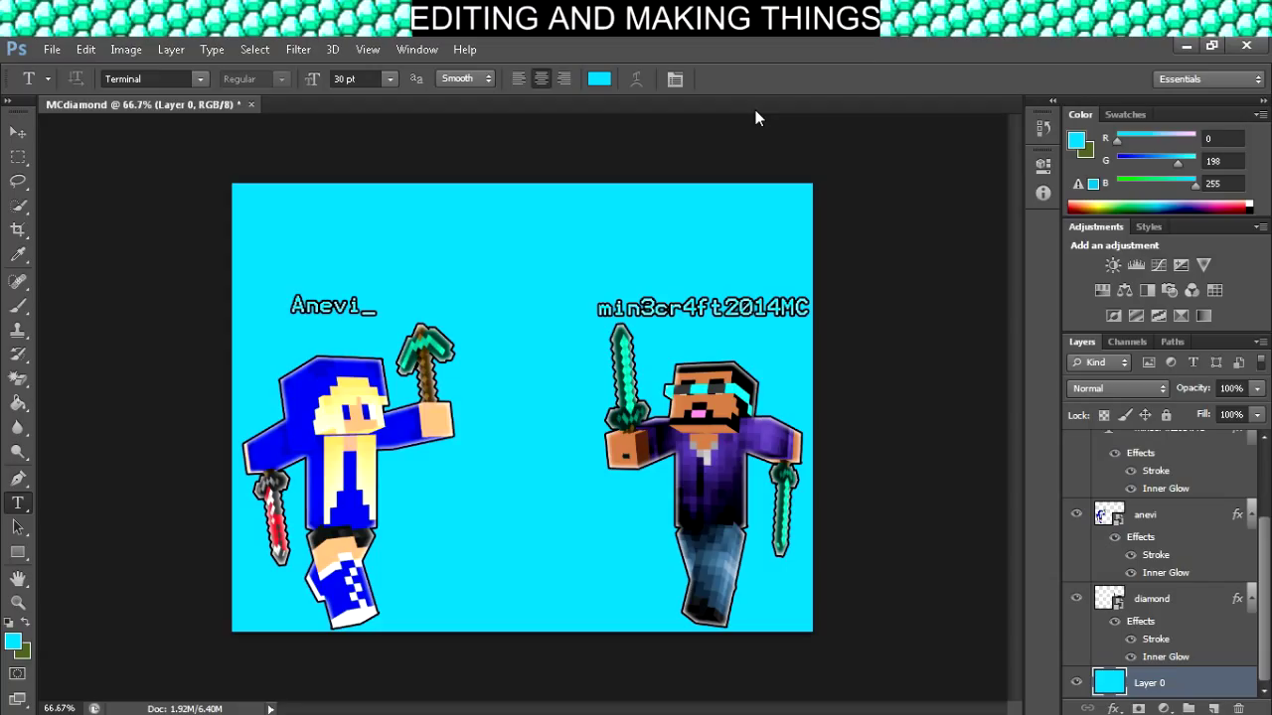